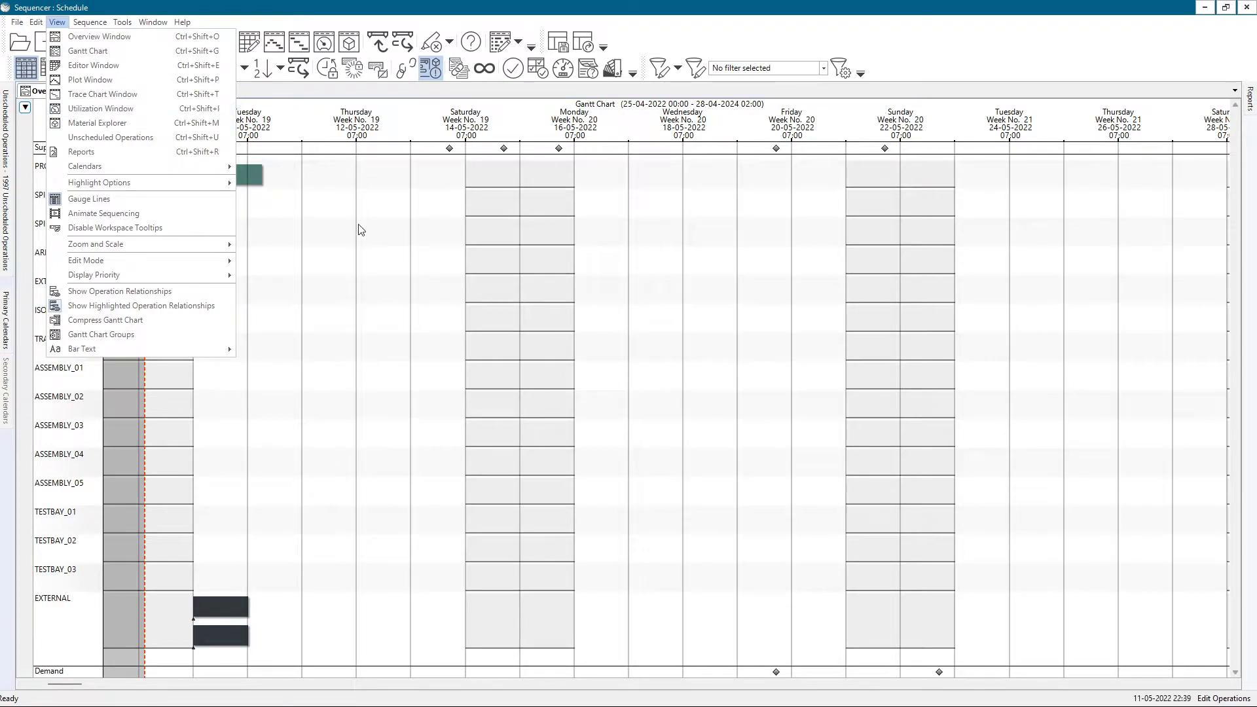
# Open the standalone Utilization window and examine the resources' daily available and unavailable hours.
pyautogui.click(385, 268)
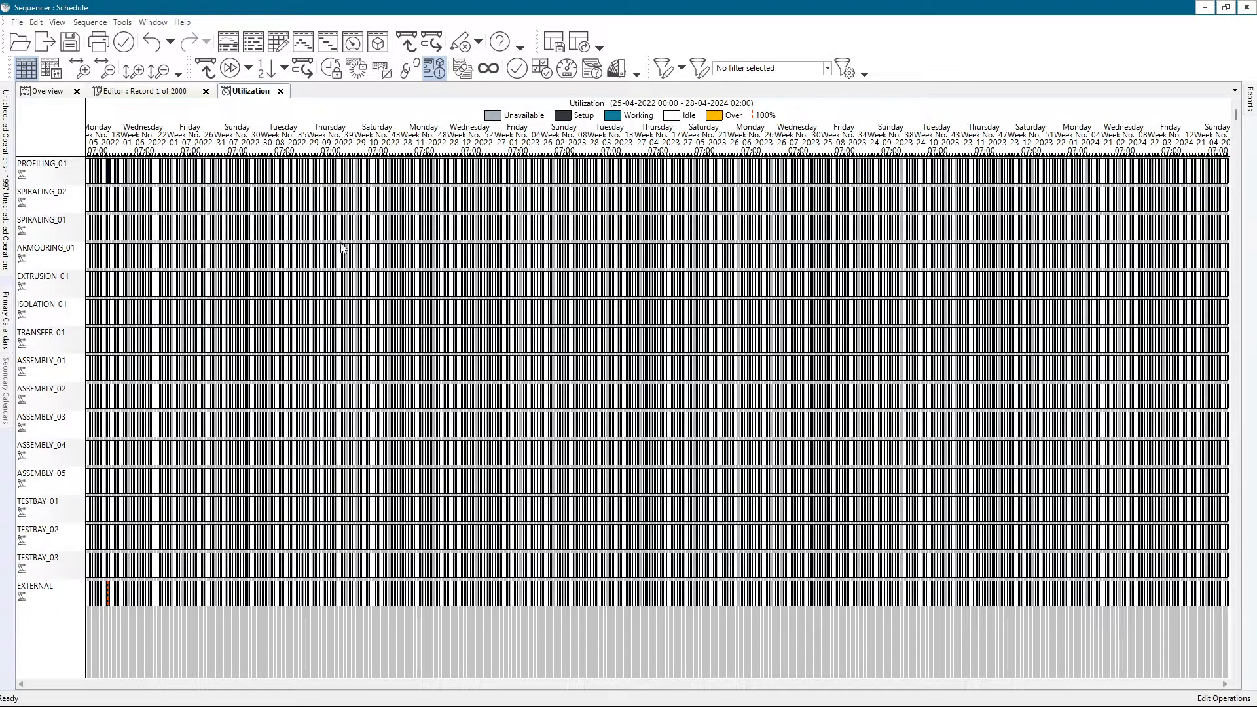
pyautogui.scroll(10, 404, 203)
pyautogui.scroll(3, 404, 202)
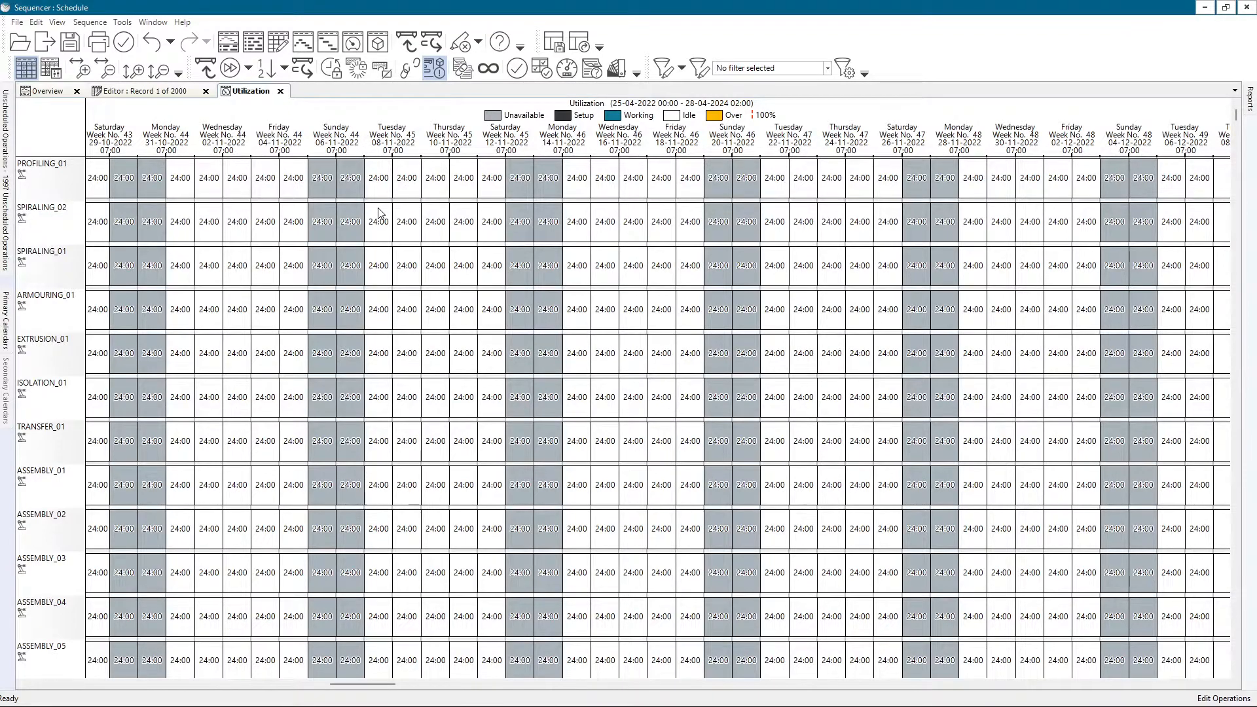
pyautogui.scroll(3, 378, 212)
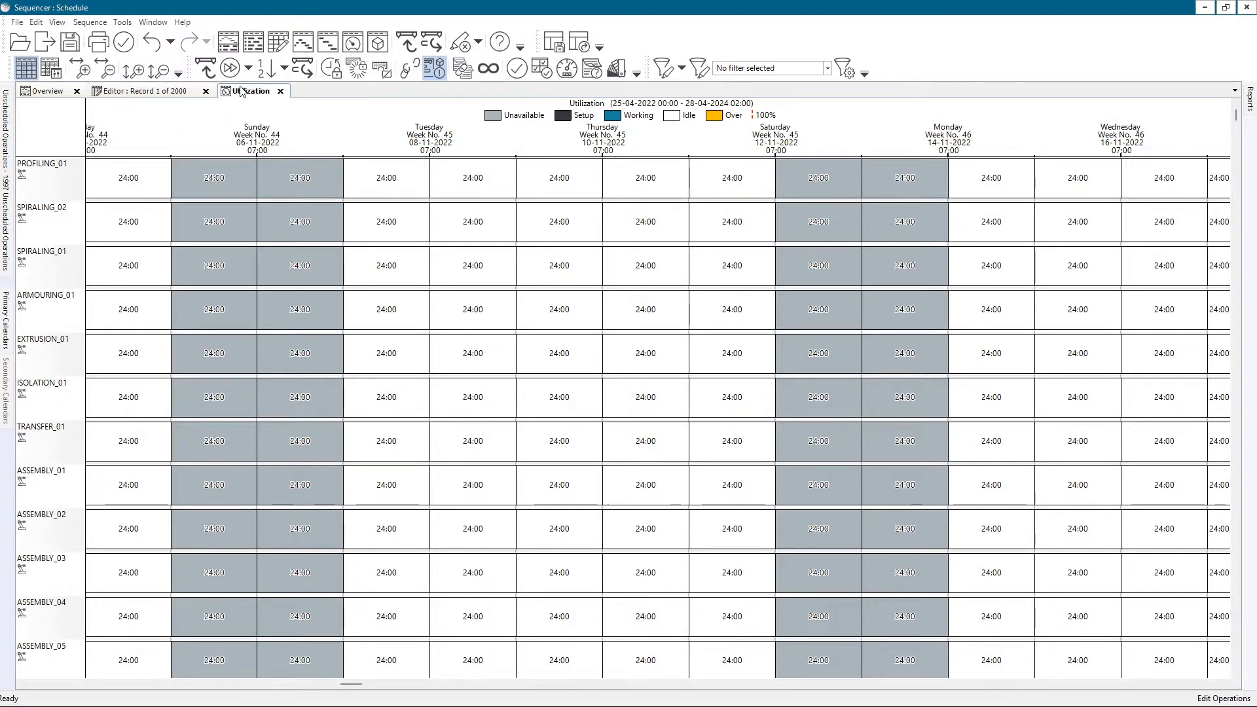
# Review the utilization commands on offer, including the Percent and Hours modes under Set Utilization Mode.
pyautogui.click(57, 21)
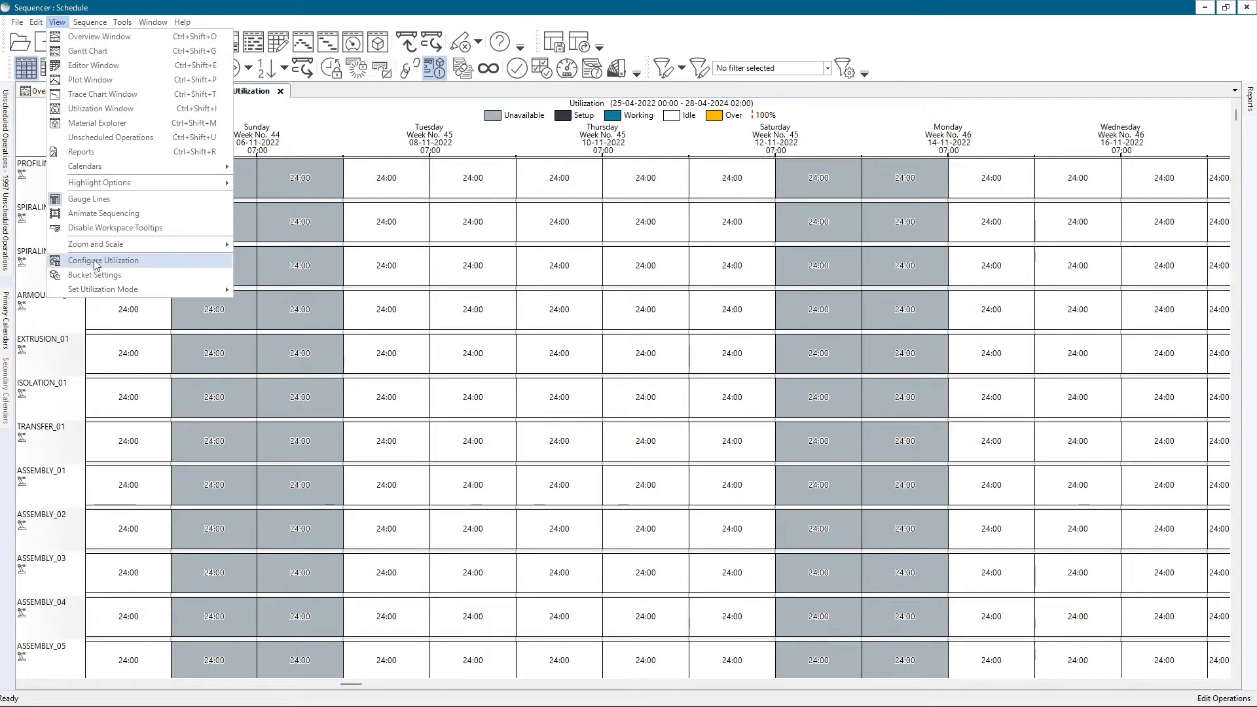
pyautogui.moveTo(104, 292)
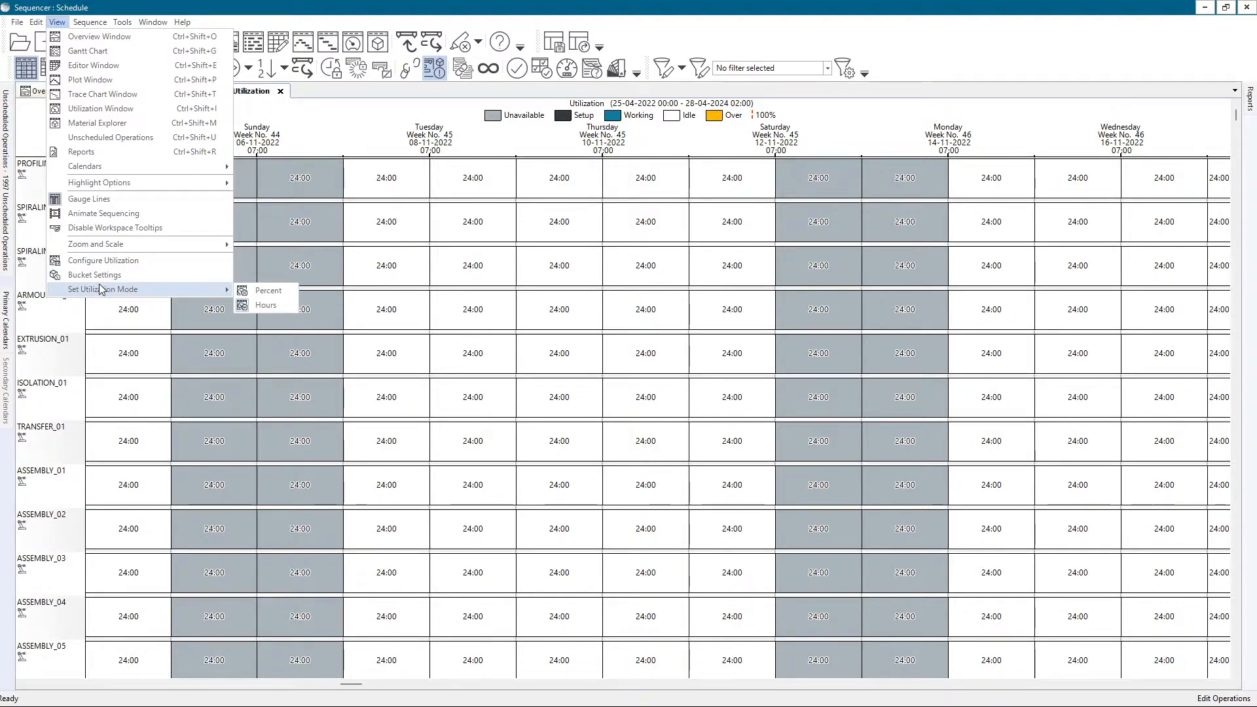
pyautogui.rightClick(422, 234)
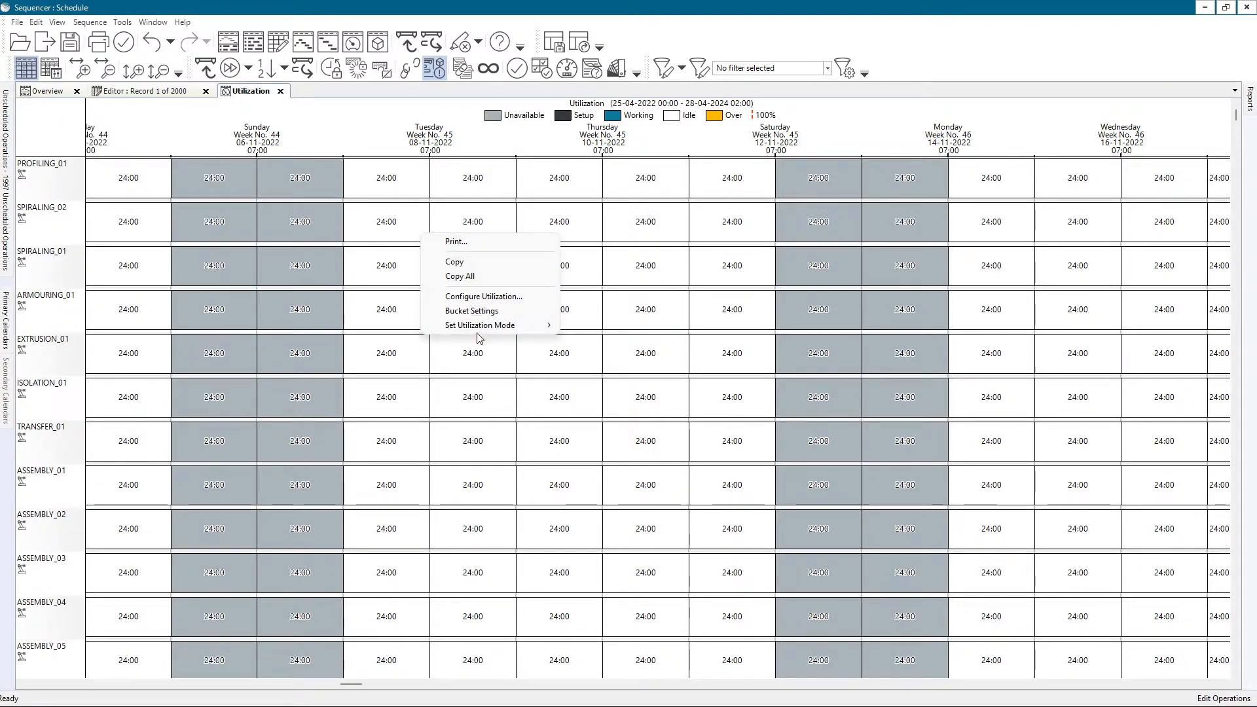
pyautogui.click(247, 90)
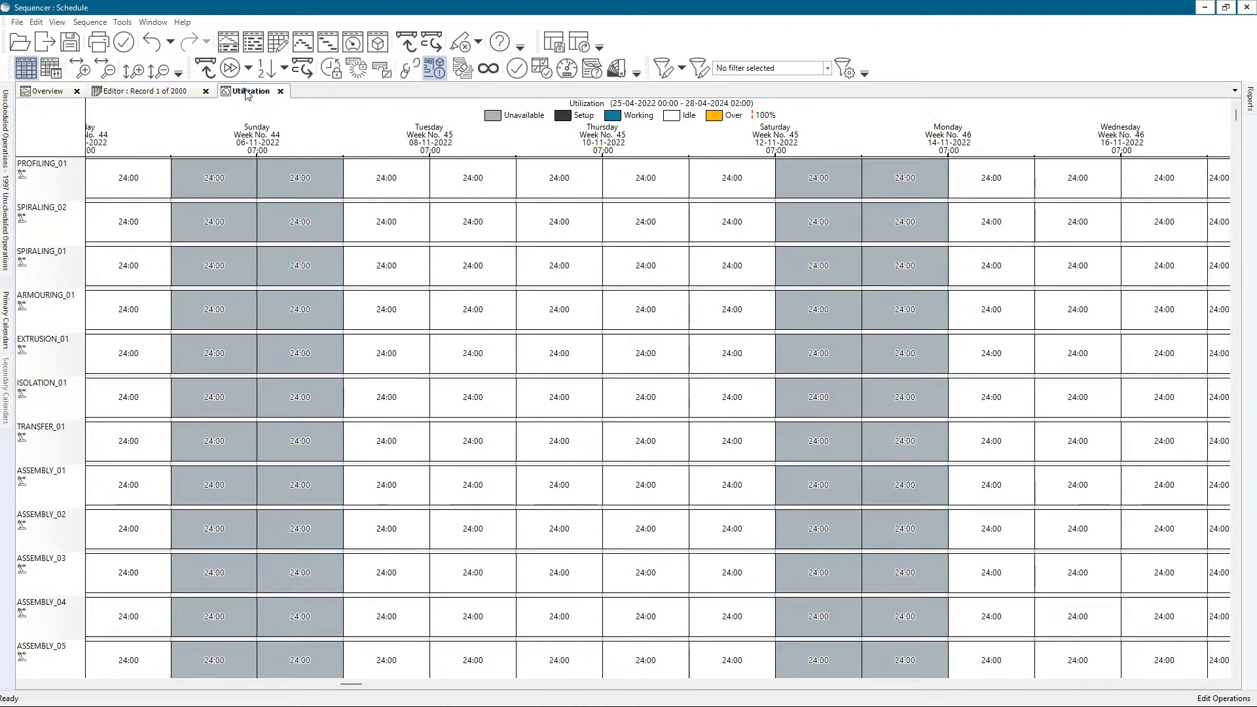
# Add a second pane below the Gantt chart in the Overview, show Utilization in it and enlarge it to about half the window.
pyautogui.click(47, 91)
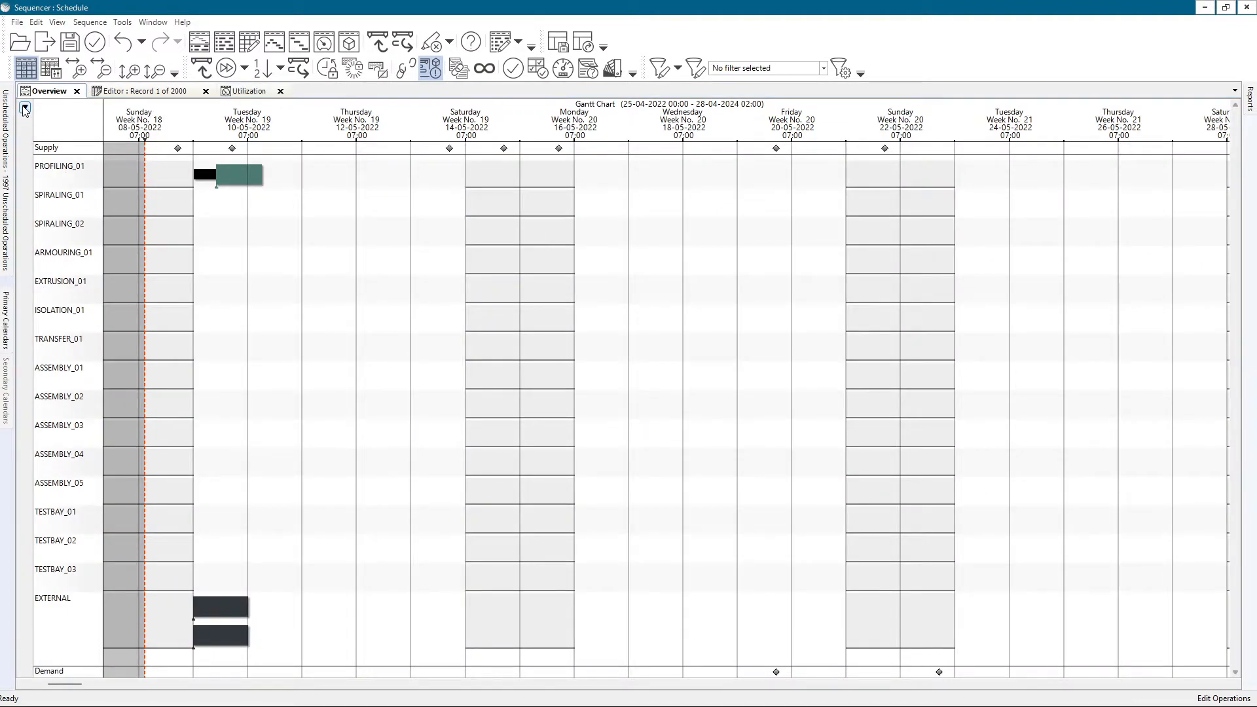
pyautogui.click(25, 108)
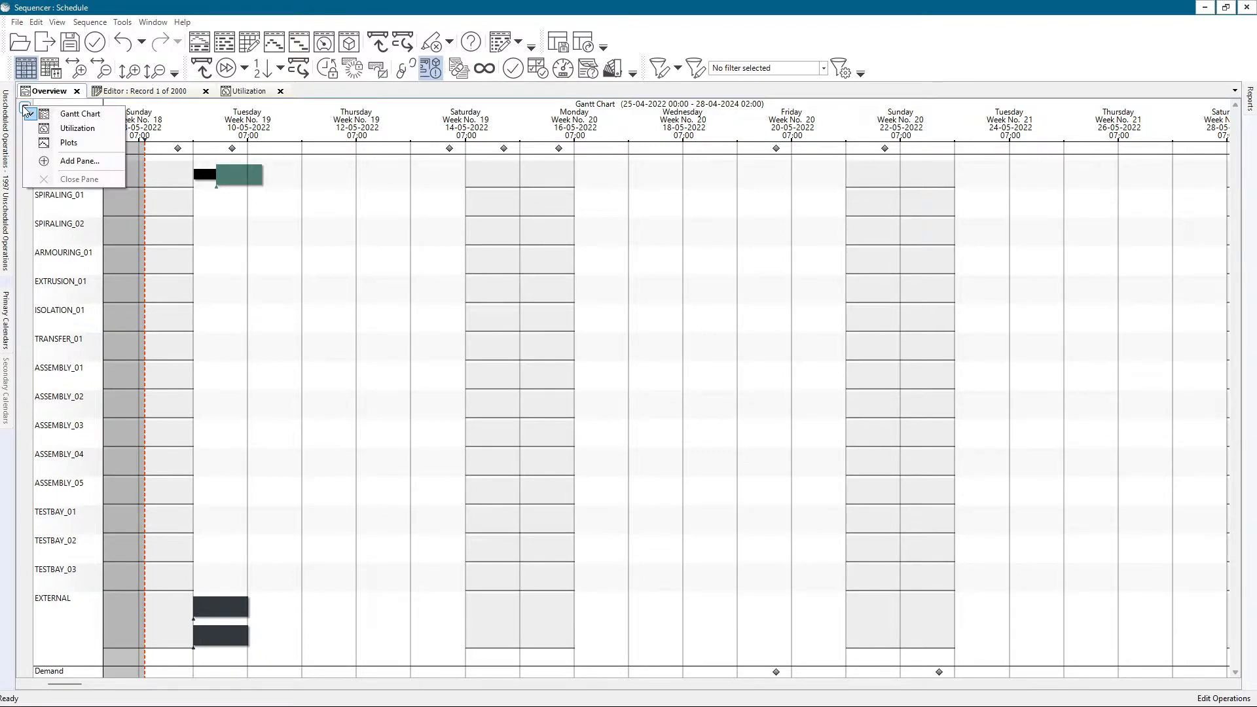
pyautogui.click(48, 159)
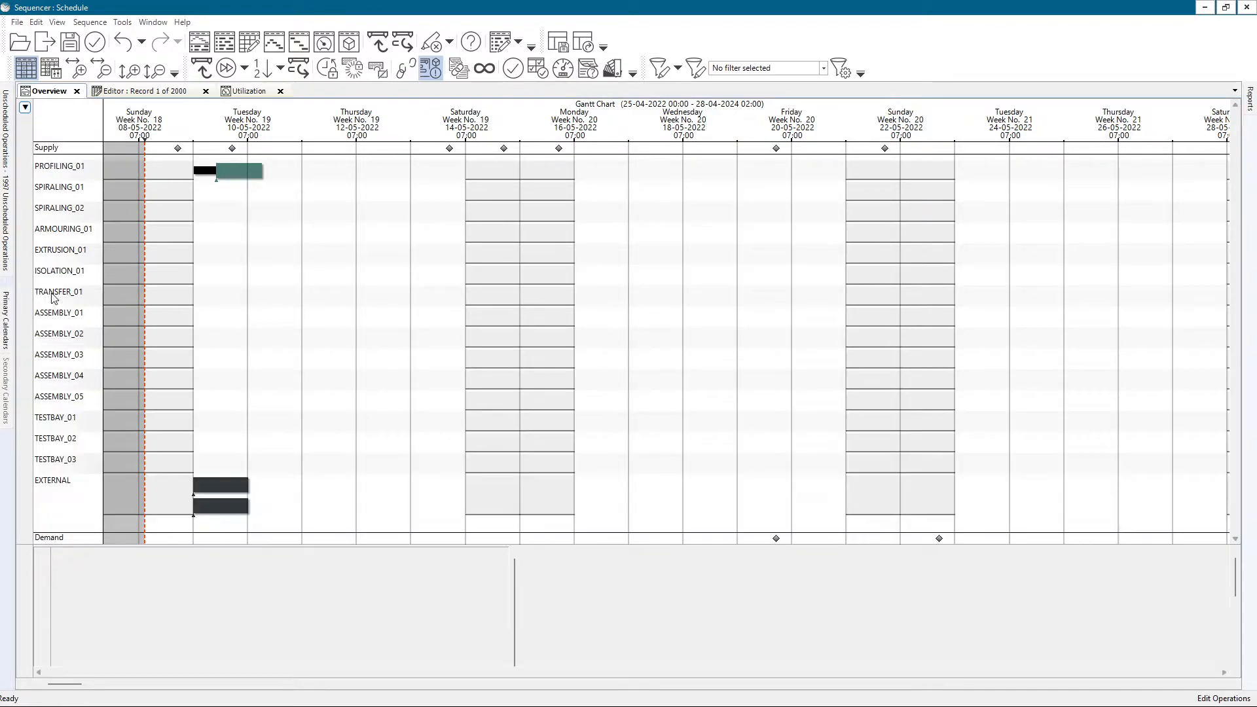
pyautogui.click(27, 553)
pyautogui.click(72, 574)
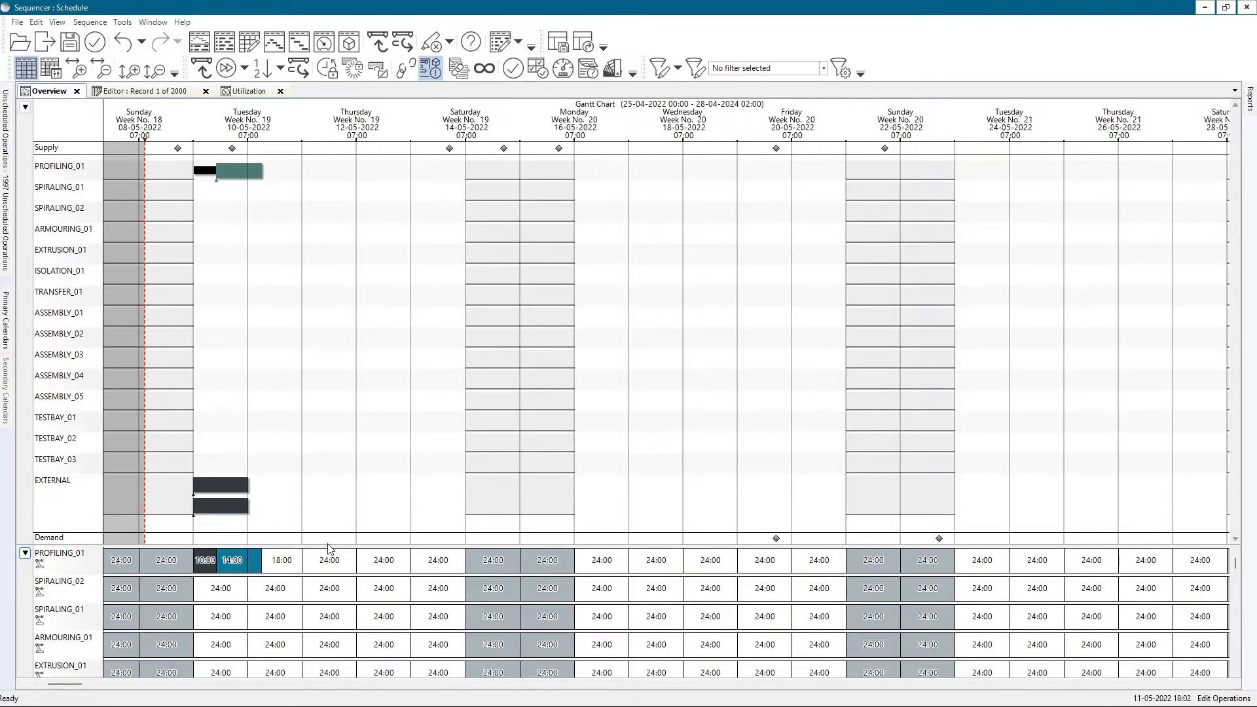
pyautogui.moveTo(328, 545); pyautogui.dragTo(347, 332)
pyautogui.scroll(5, 310, 340)
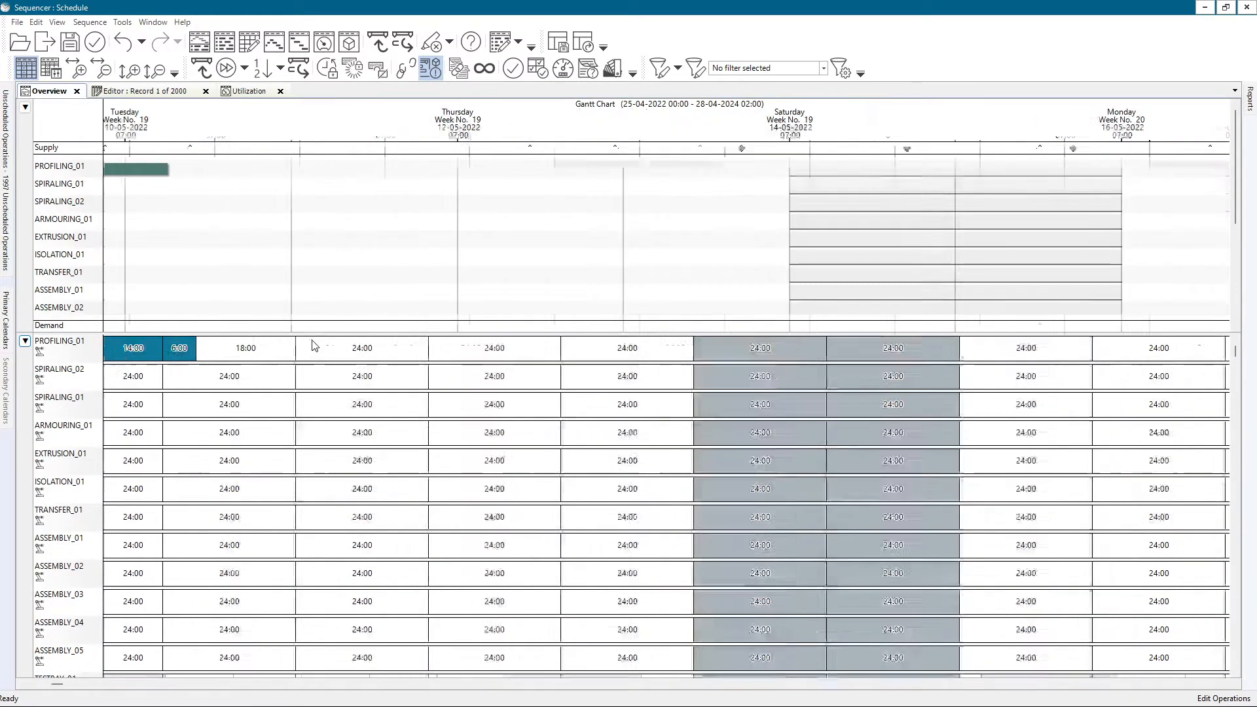
pyautogui.scroll(-2, 292, 218)
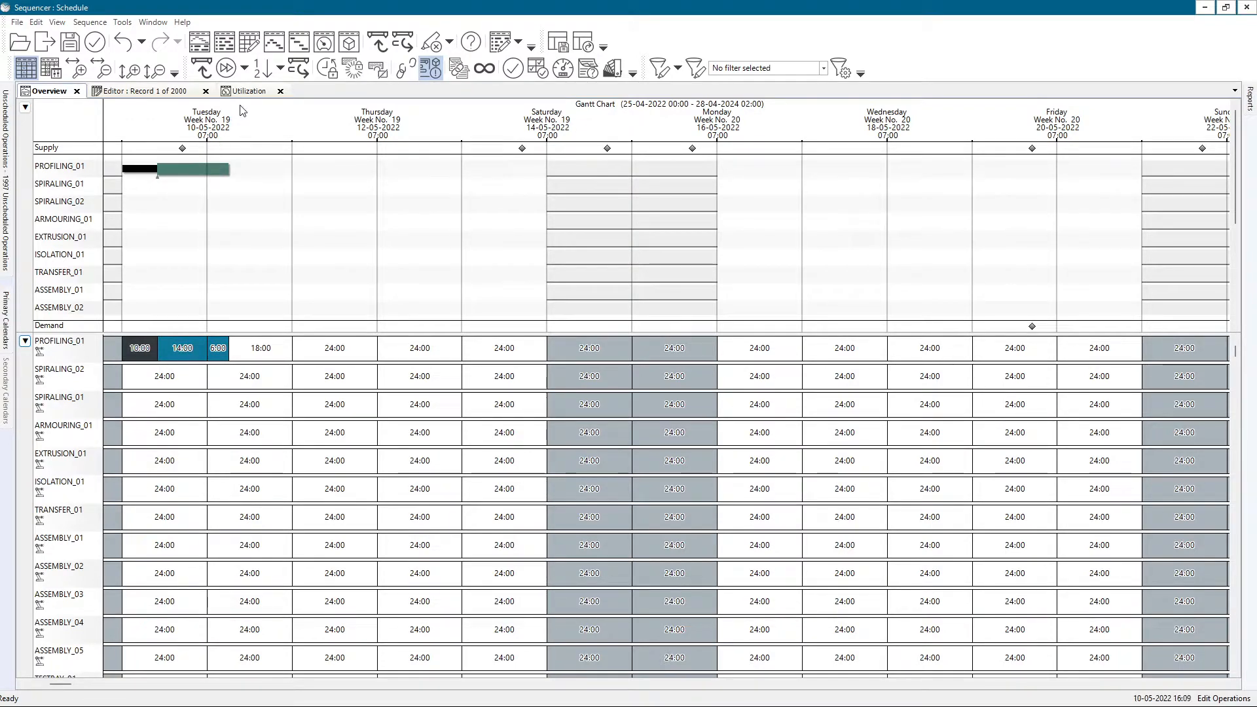
# Close the standalone Utilization window, keeping the Overview open.
pyautogui.rightClick(230, 396)
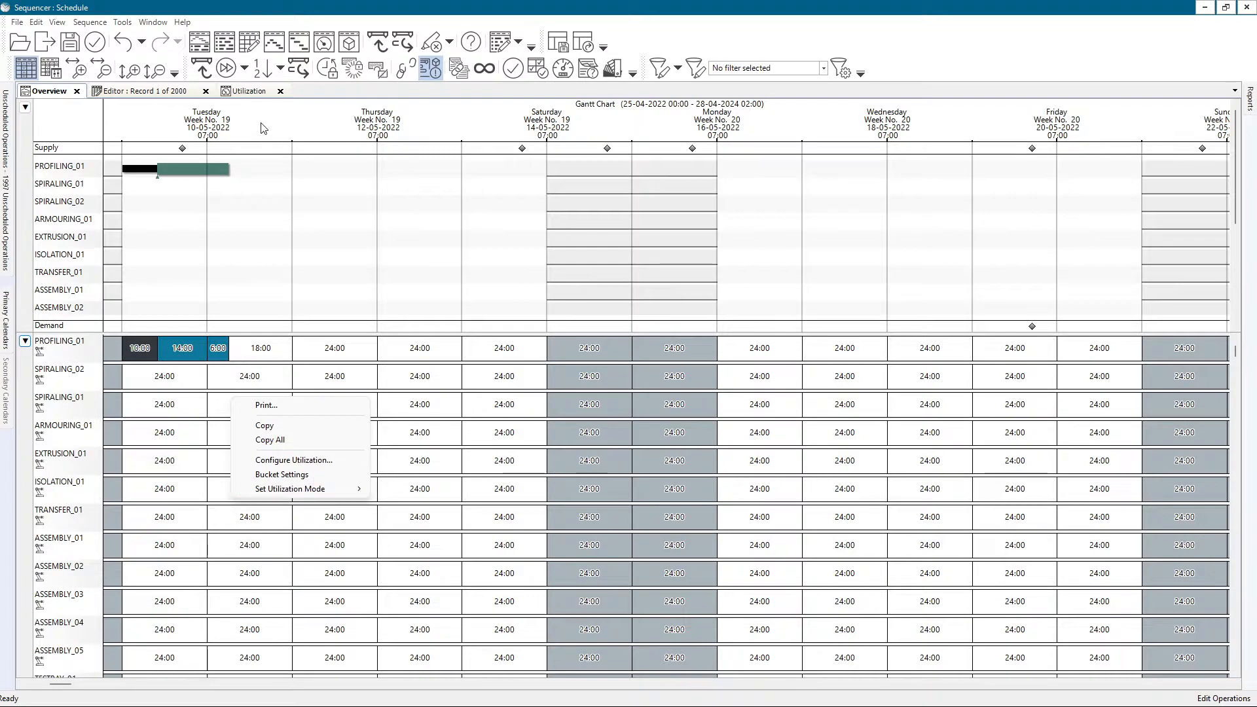
pyautogui.click(243, 93)
pyautogui.click(280, 91)
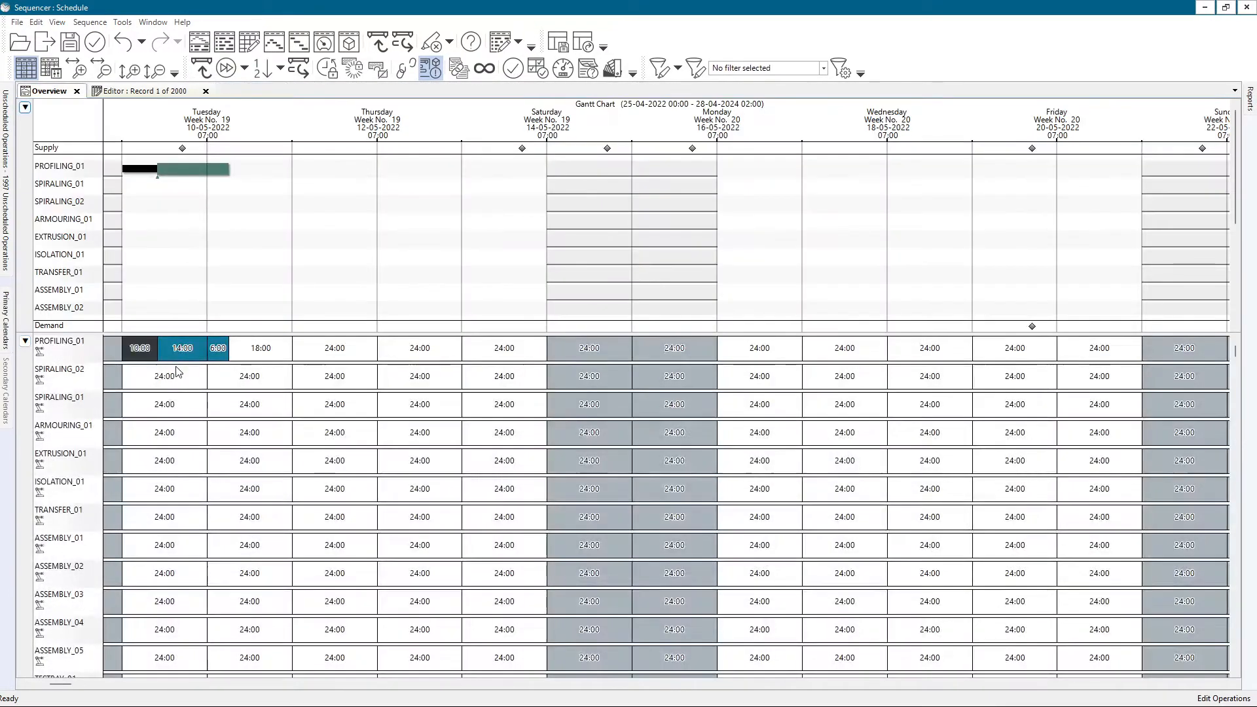
# Enlarge the scheduled PROFILING_01 operation around 10-05-2022 to compare its Gantt bars with the utilization hours.
pyautogui.scroll(2, 164, 383)
pyautogui.click(197, 385)
pyautogui.click(674, 447)
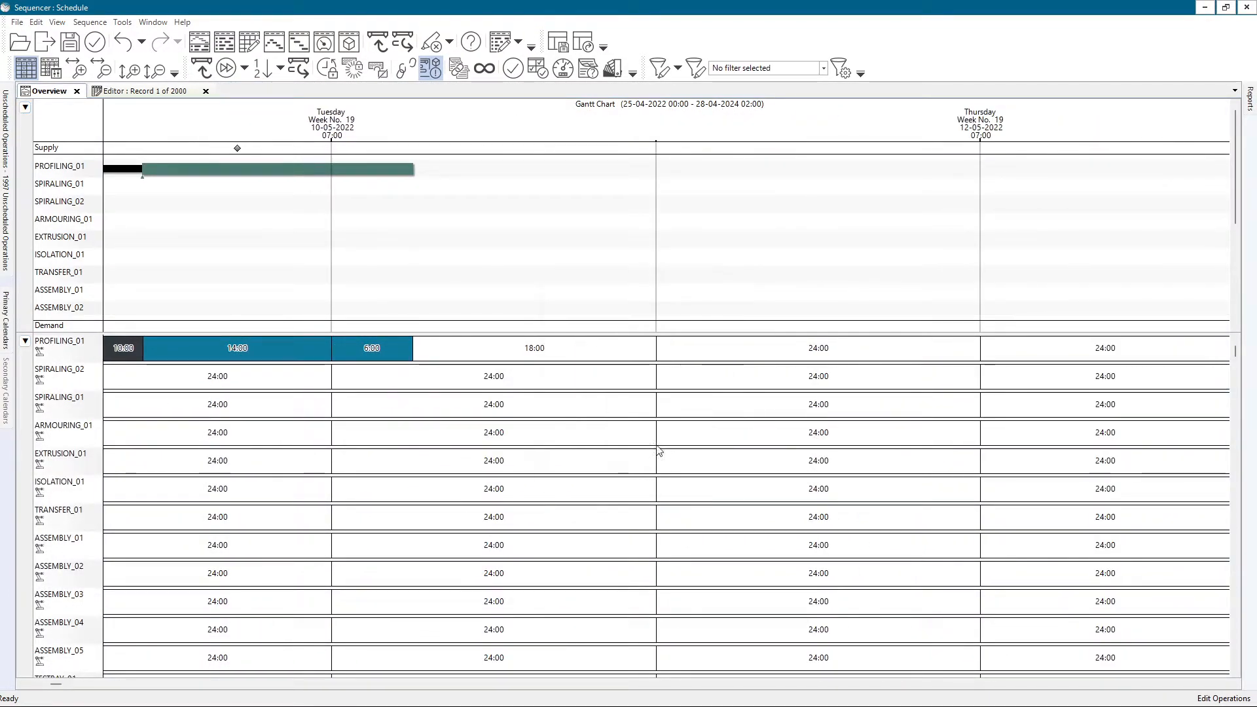
pyautogui.moveTo(429, 258); pyautogui.dragTo(628, 316)
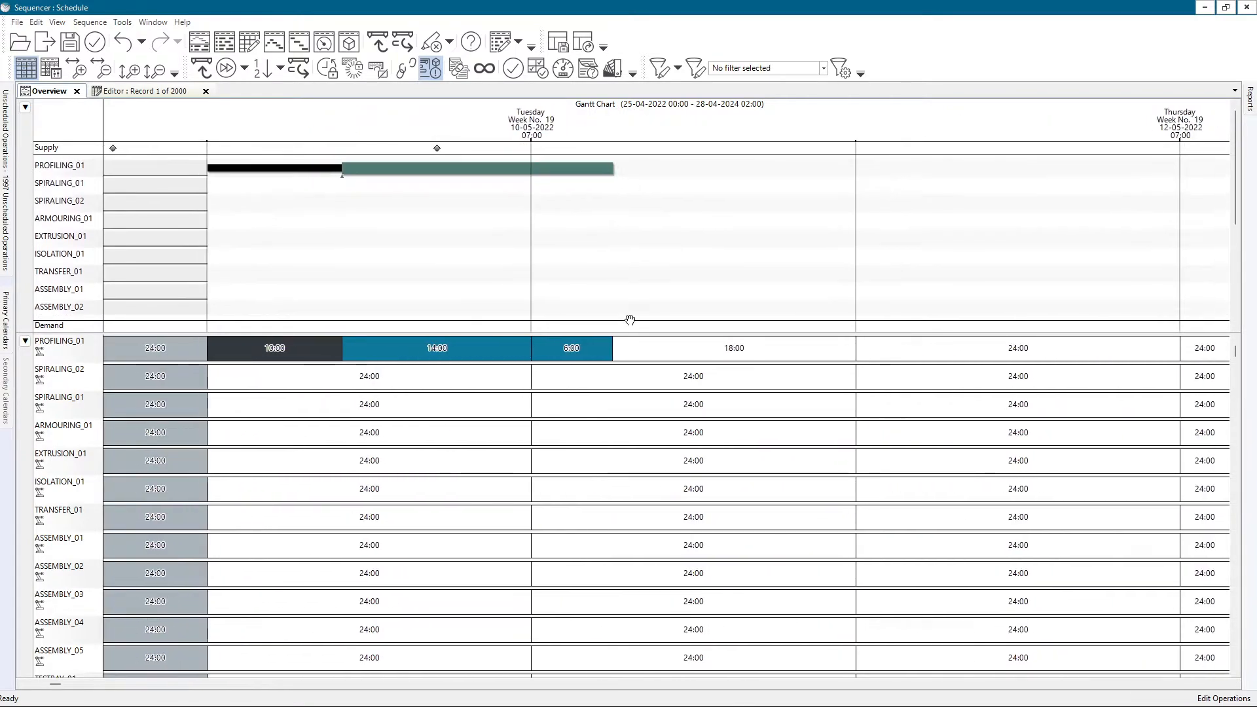
pyautogui.scroll(-2, 441, 295)
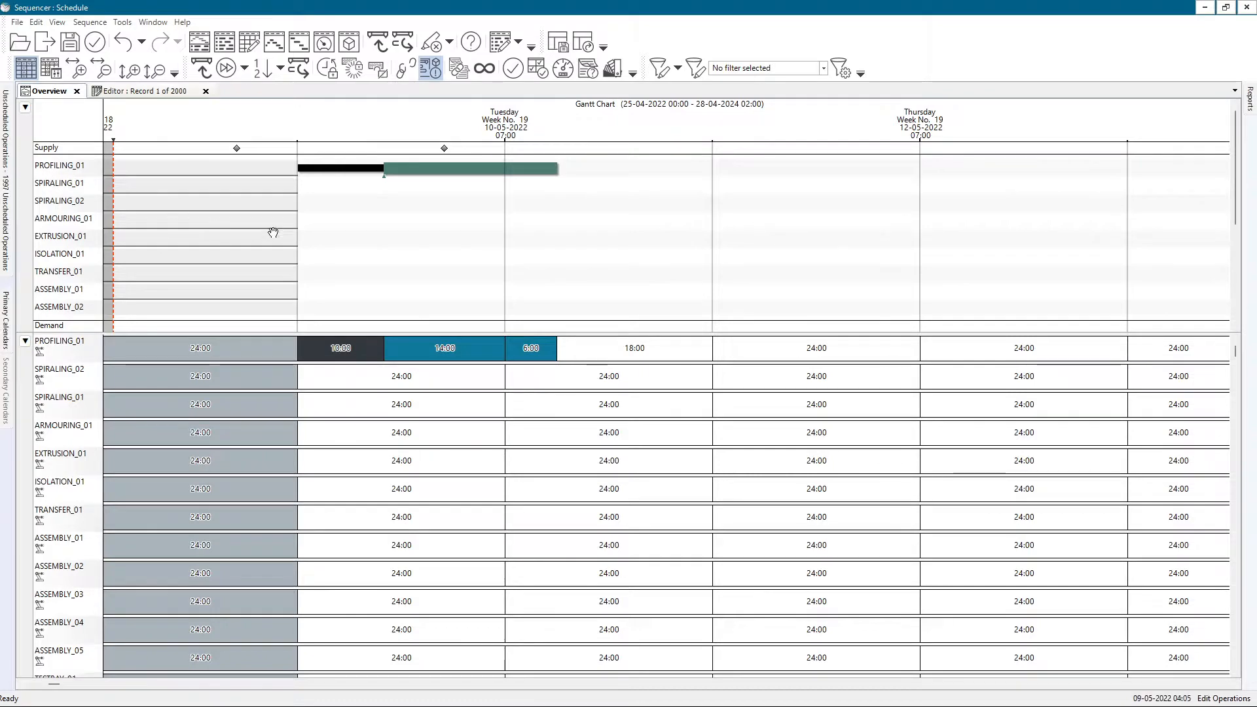
pyautogui.scroll(6, 303, 225)
pyautogui.scroll(1, 311, 237)
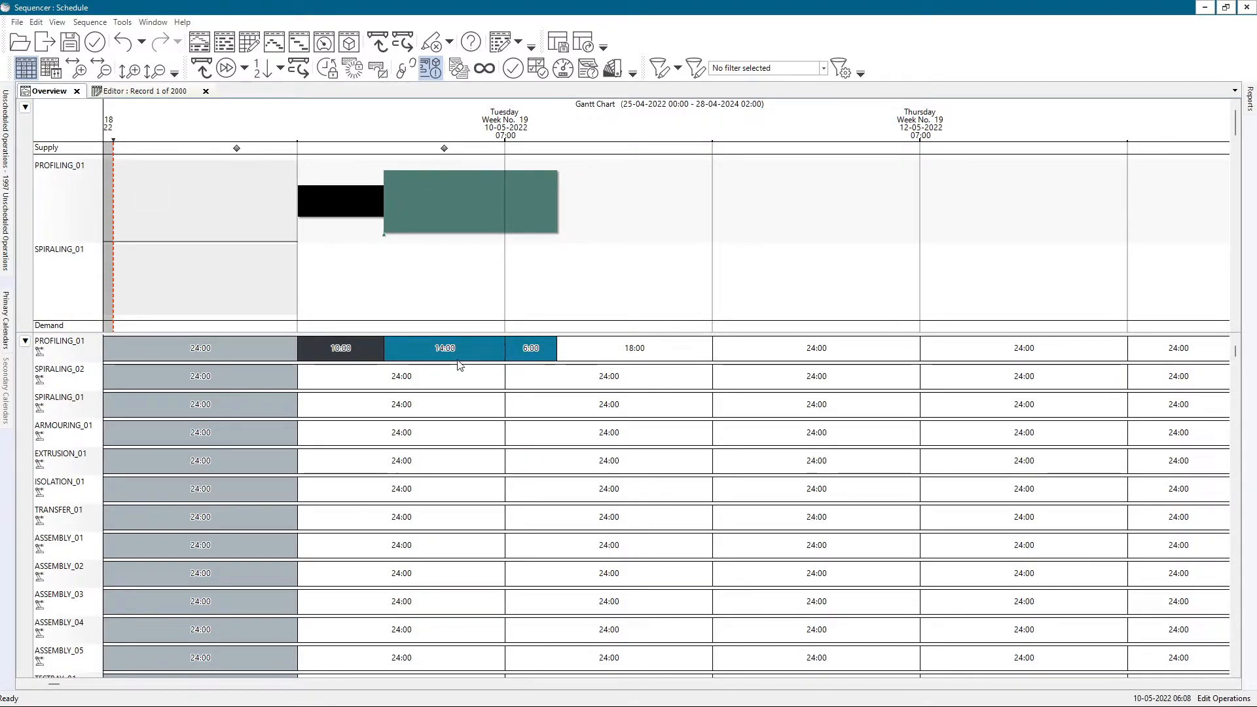
# Open Configure Utilization and bring up the secondary constraints listed after the resource groups and resources.
pyautogui.rightClick(398, 402)
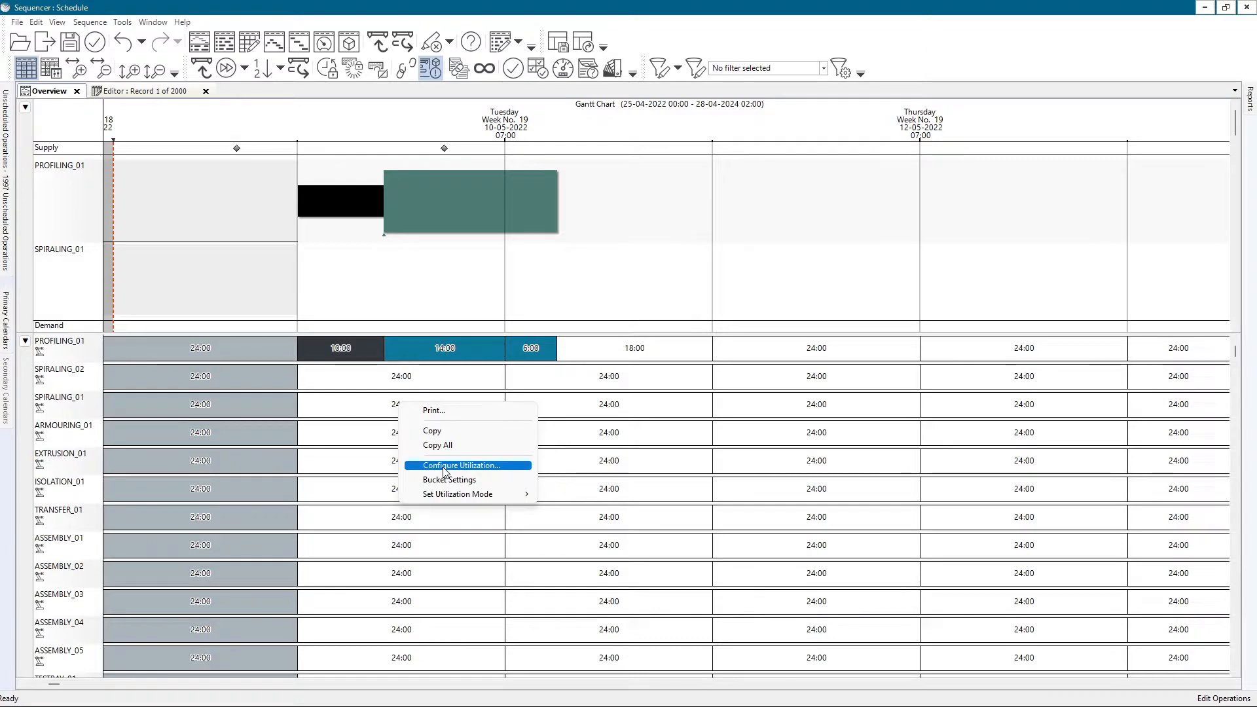
pyautogui.click(443, 466)
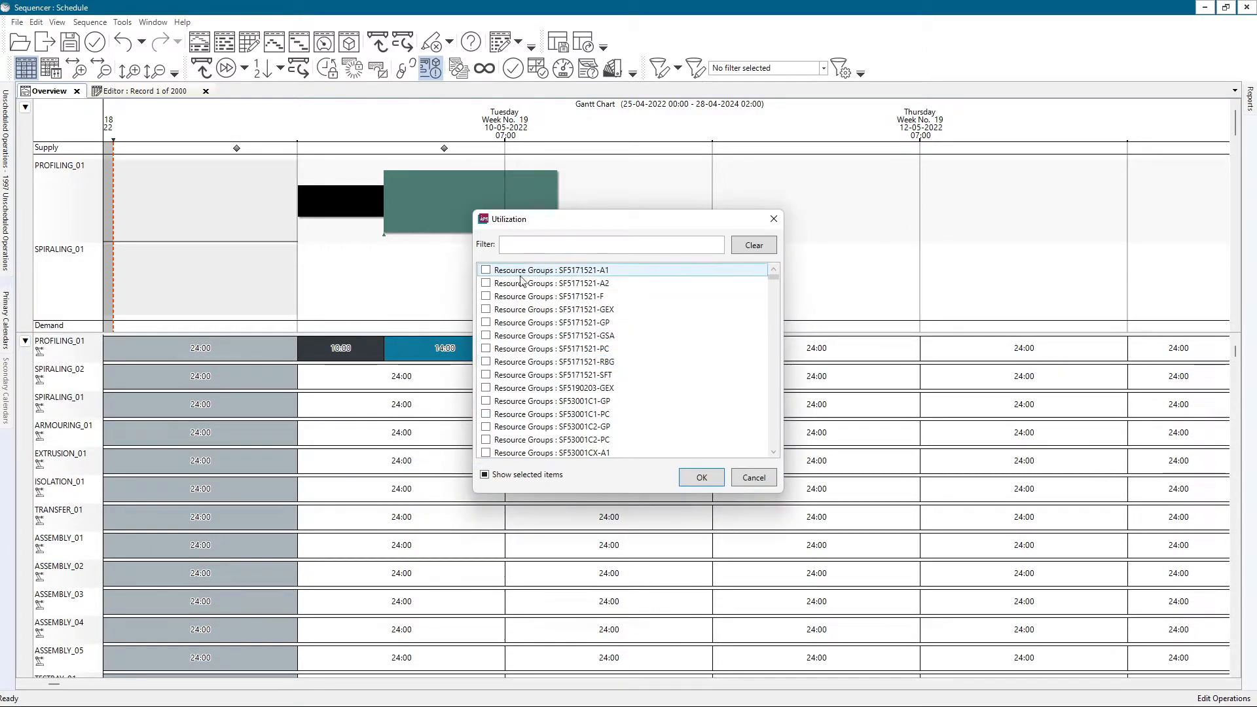
pyautogui.click(486, 284)
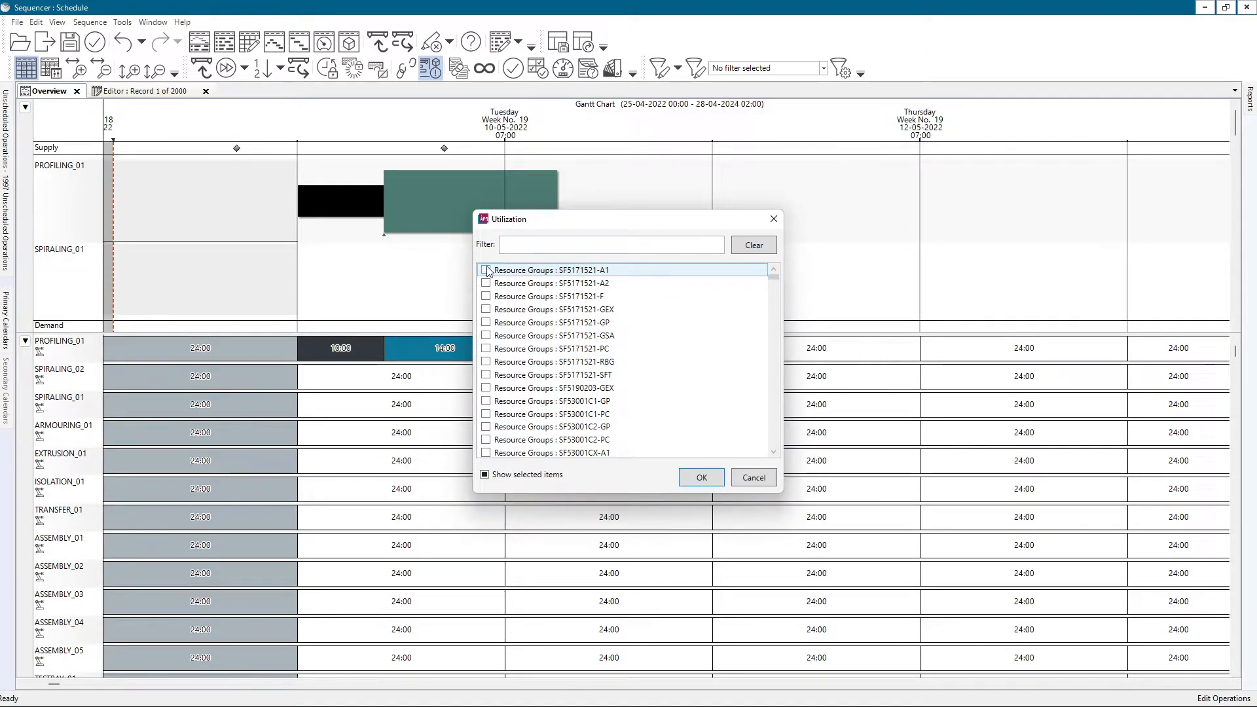
pyautogui.click(485, 284)
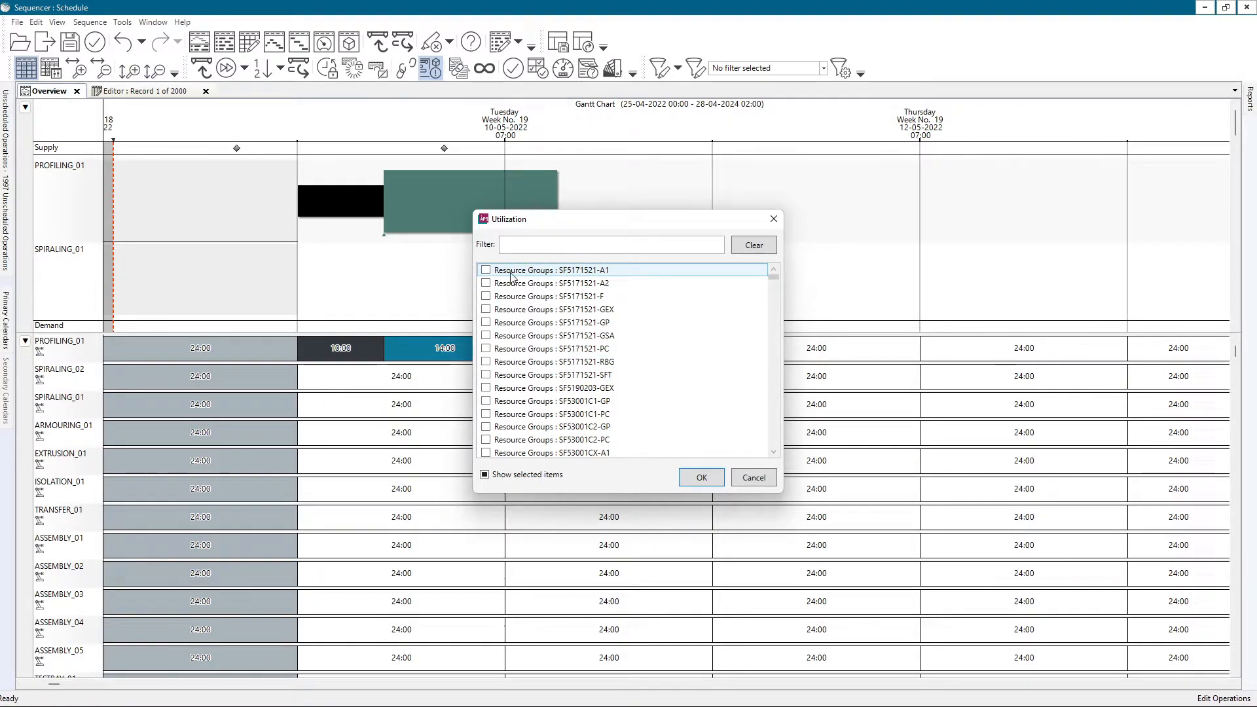
pyautogui.moveTo(775, 283); pyautogui.dragTo(774, 447)
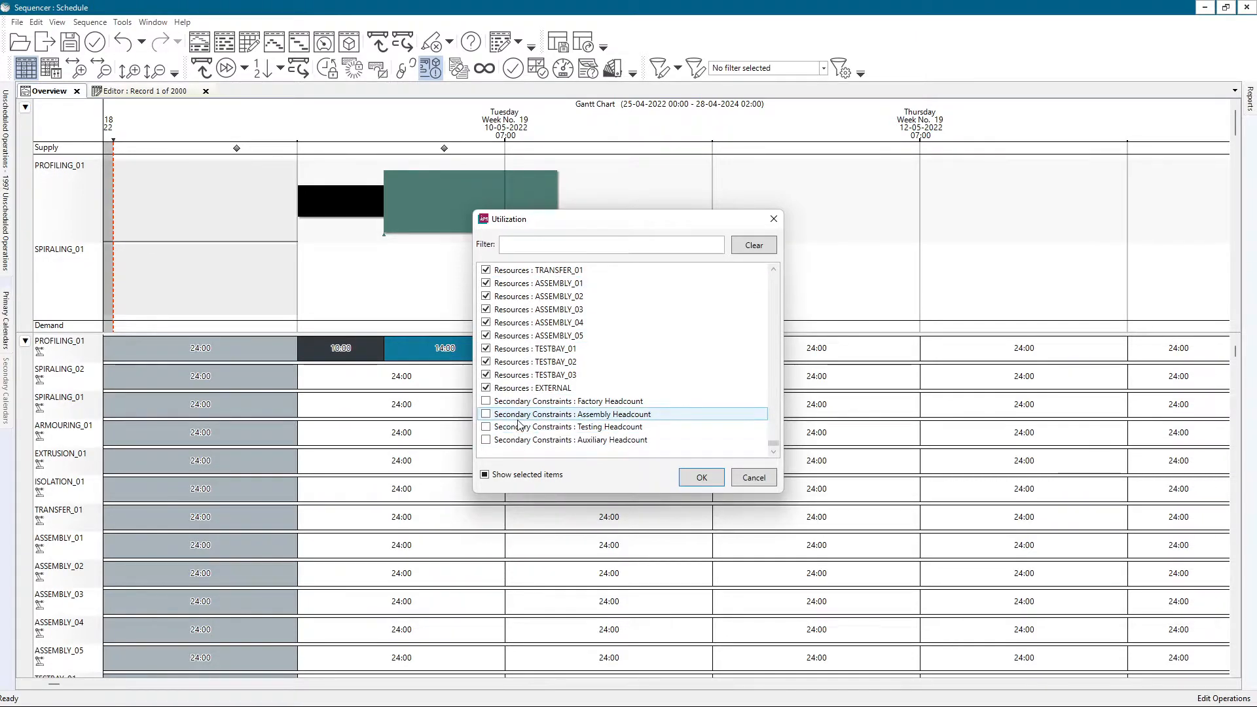
# Try including the Factory, Assembly and Testing Headcount constraints one by one, and exclude them again.
pyautogui.click(529, 402)
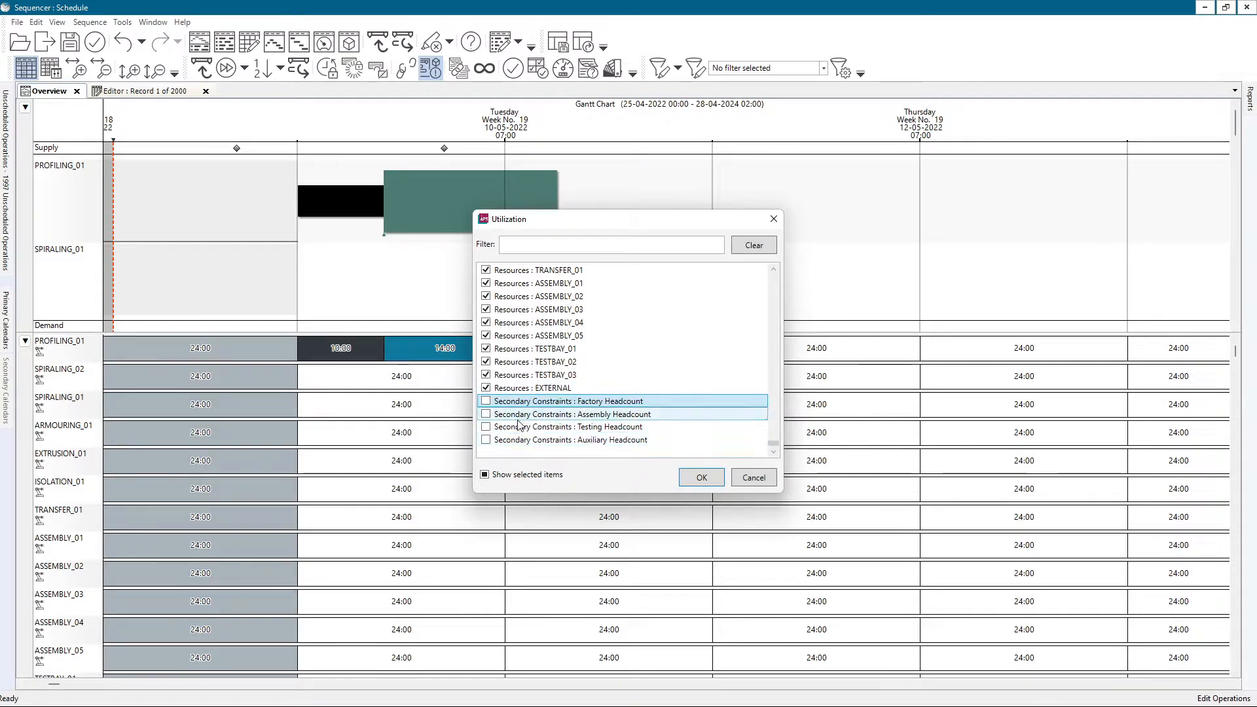
pyautogui.click(485, 402)
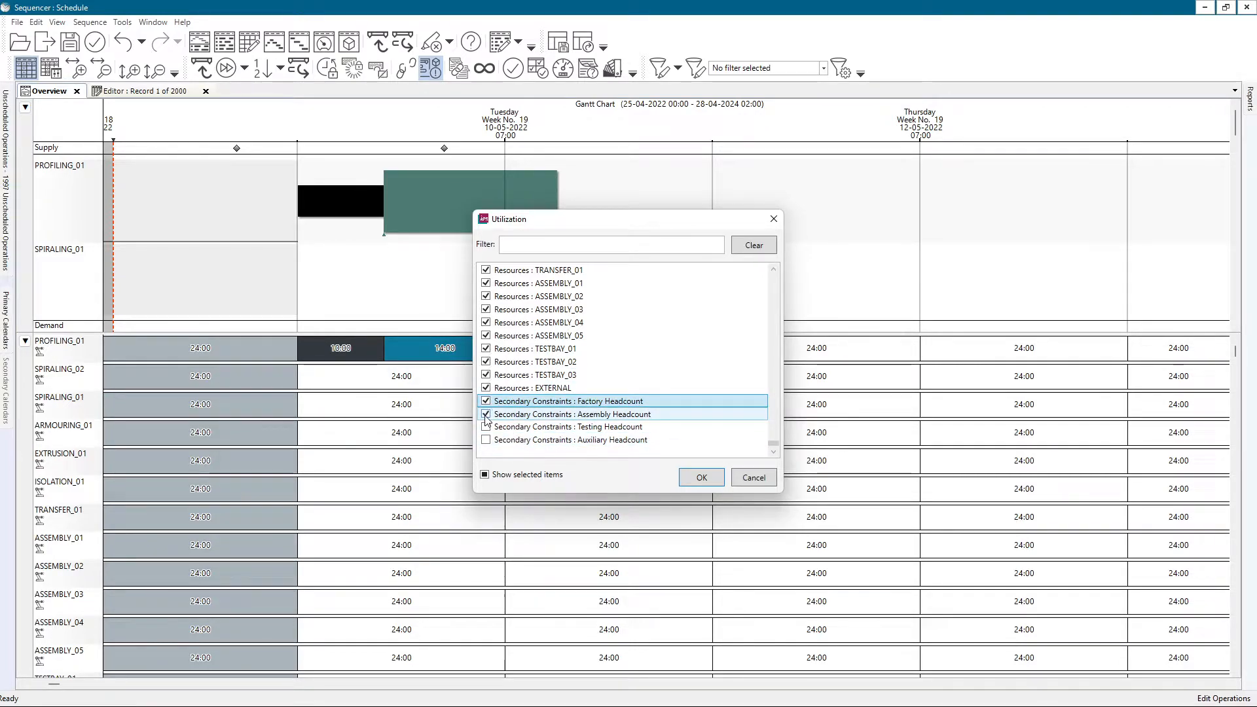
pyautogui.click(485, 413)
pyautogui.click(486, 427)
pyautogui.click(486, 427)
pyautogui.click(486, 413)
pyautogui.click(485, 401)
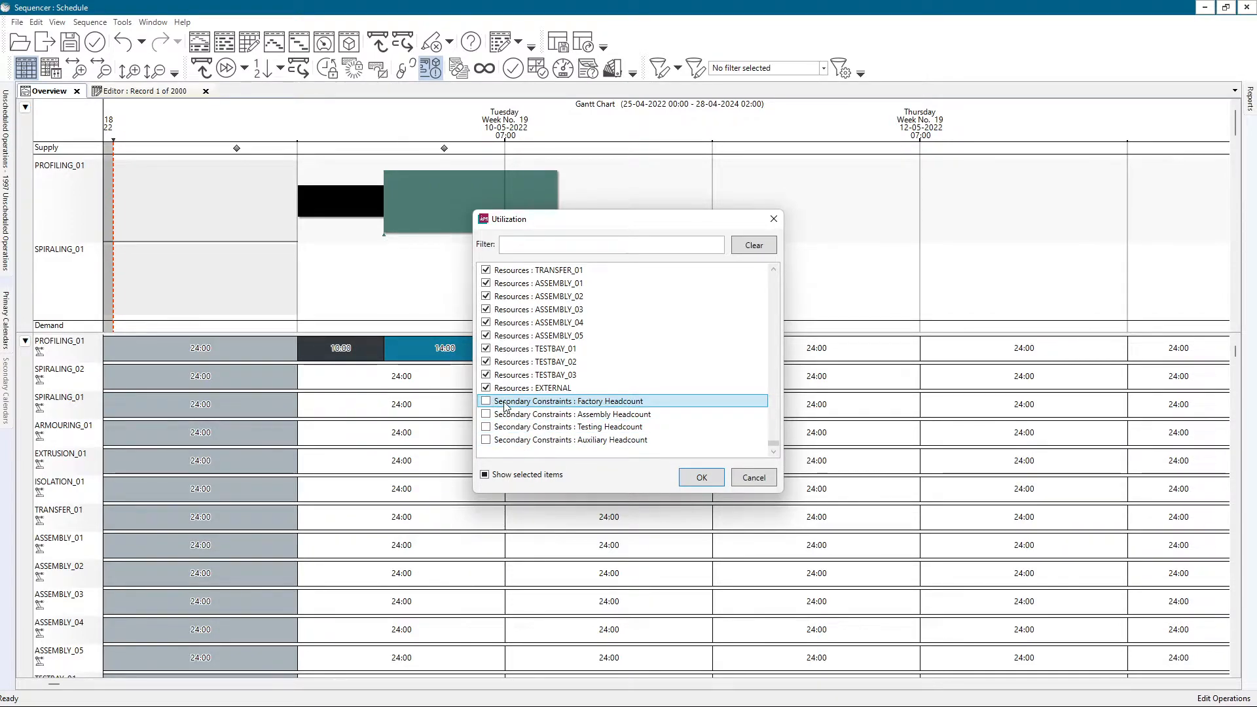
# Try including all four headcount secondary constraints at once as a multiple selection, and exclude them again.
pyautogui.keyDown('shift'); pyautogui.click(515, 440); pyautogui.keyUp('shift')
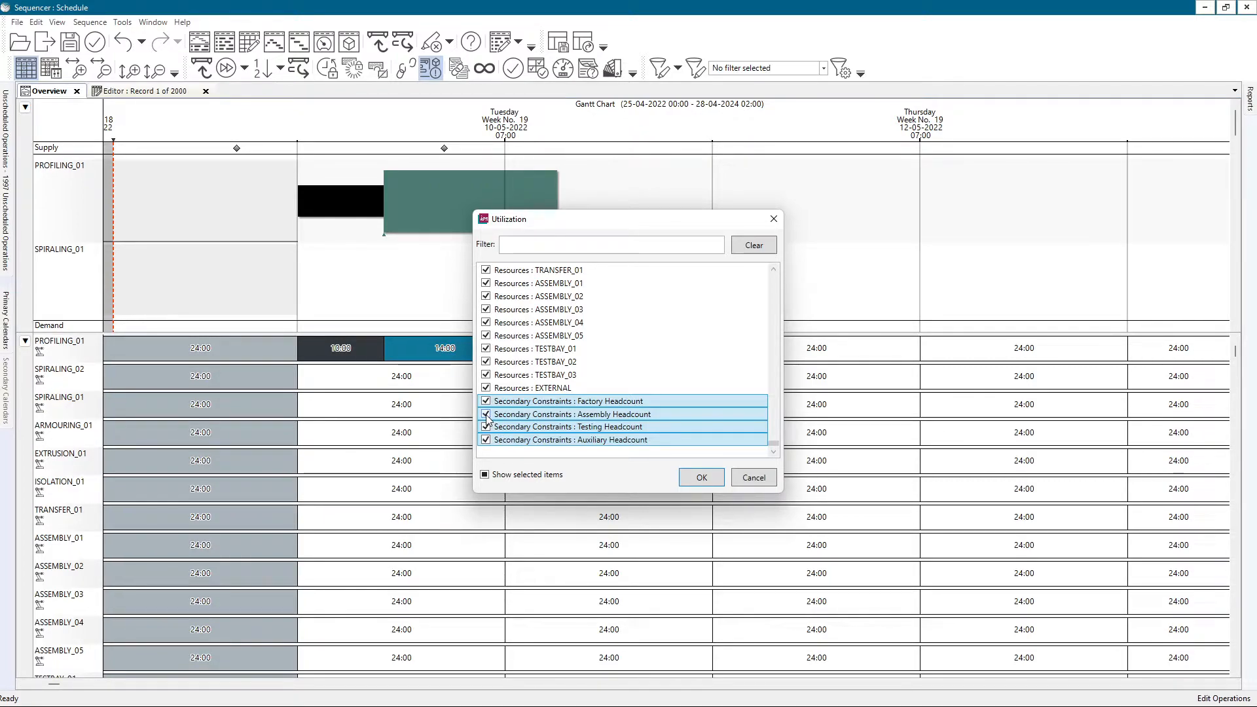
pyautogui.click(486, 415)
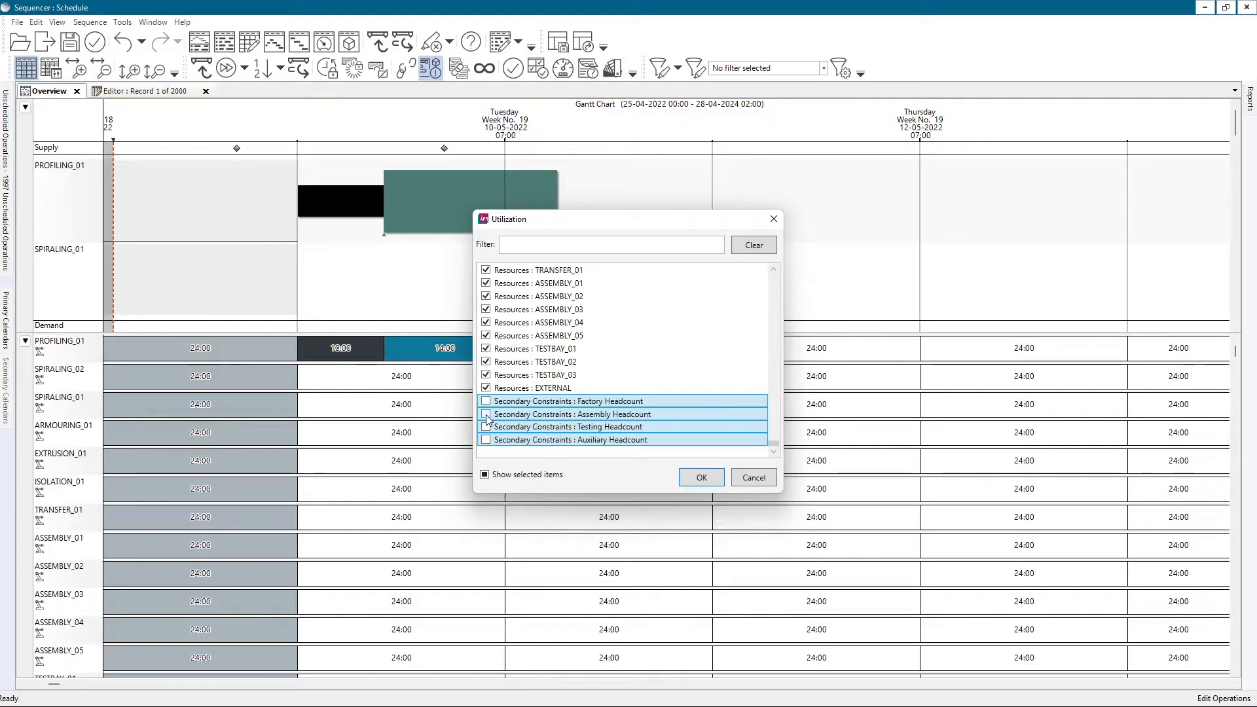
pyautogui.click(485, 415)
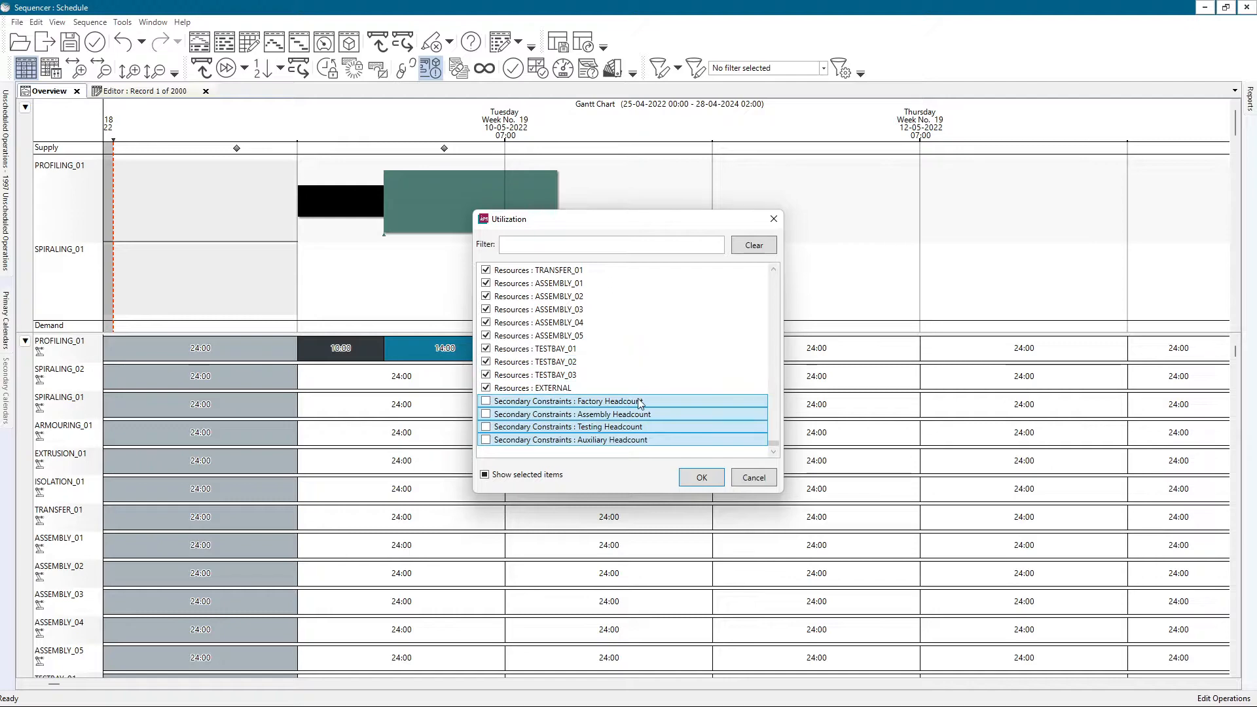
# Include the Factory Headcount constraint and the Assembly & Testing resource group in the utilization pane and apply the configuration.
pyautogui.click(501, 414)
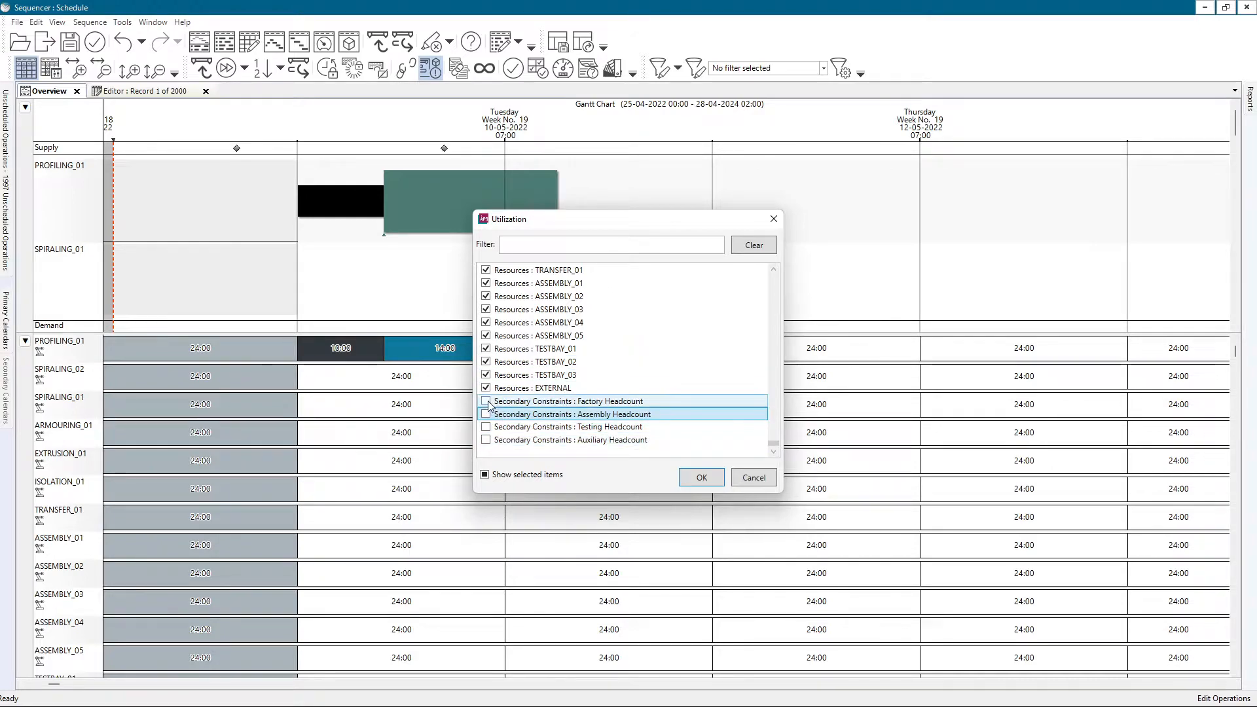
pyautogui.click(486, 401)
pyautogui.scroll(1, 502, 415)
pyautogui.scroll(6, 498, 418)
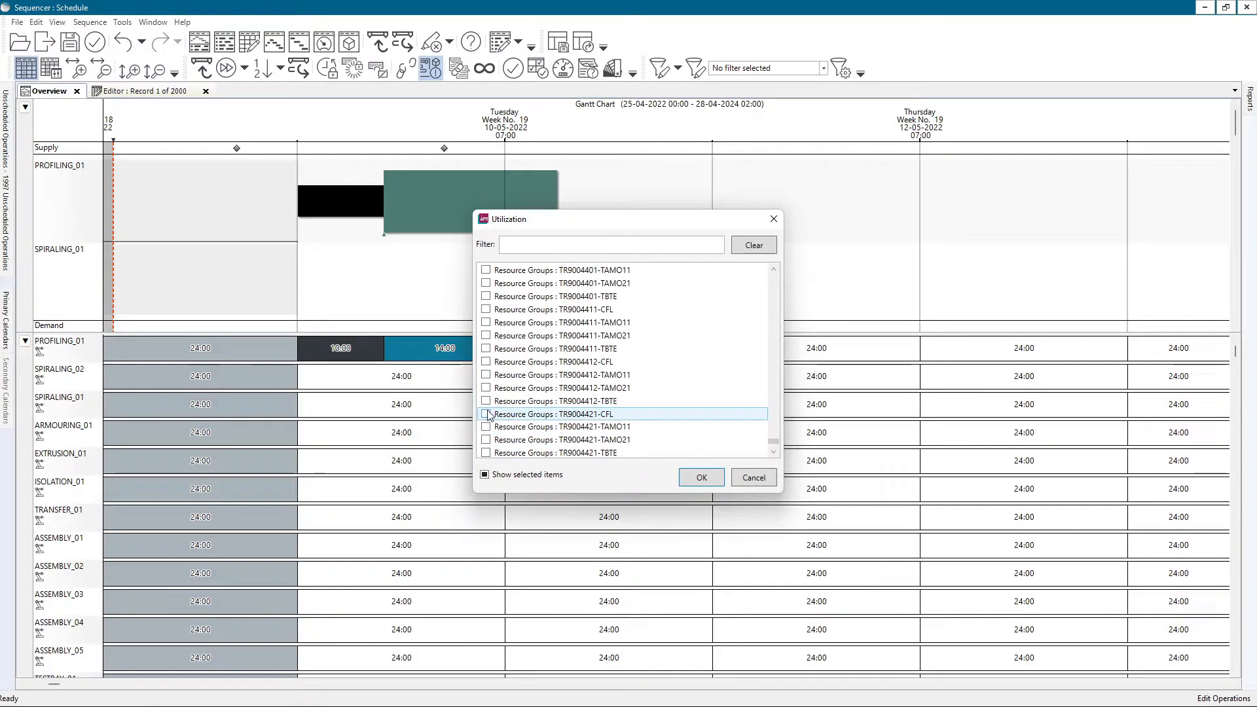
pyautogui.scroll(-1, 488, 417)
pyautogui.click(486, 414)
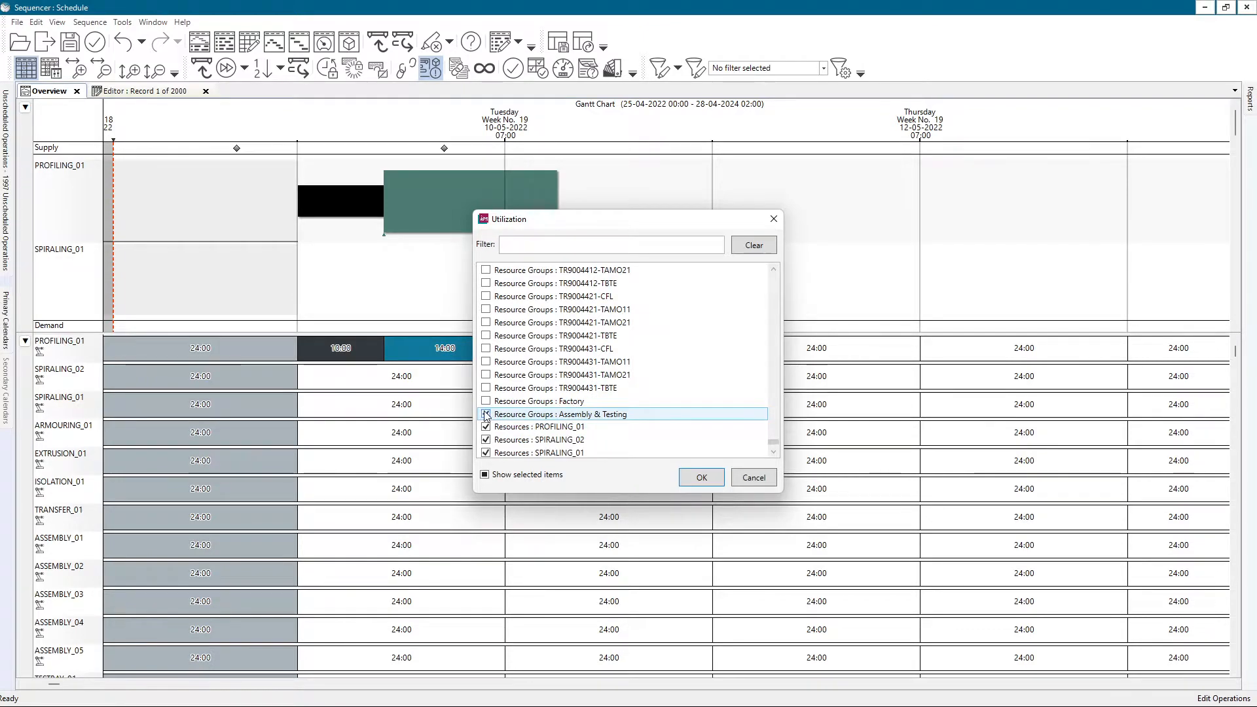
pyautogui.click(701, 477)
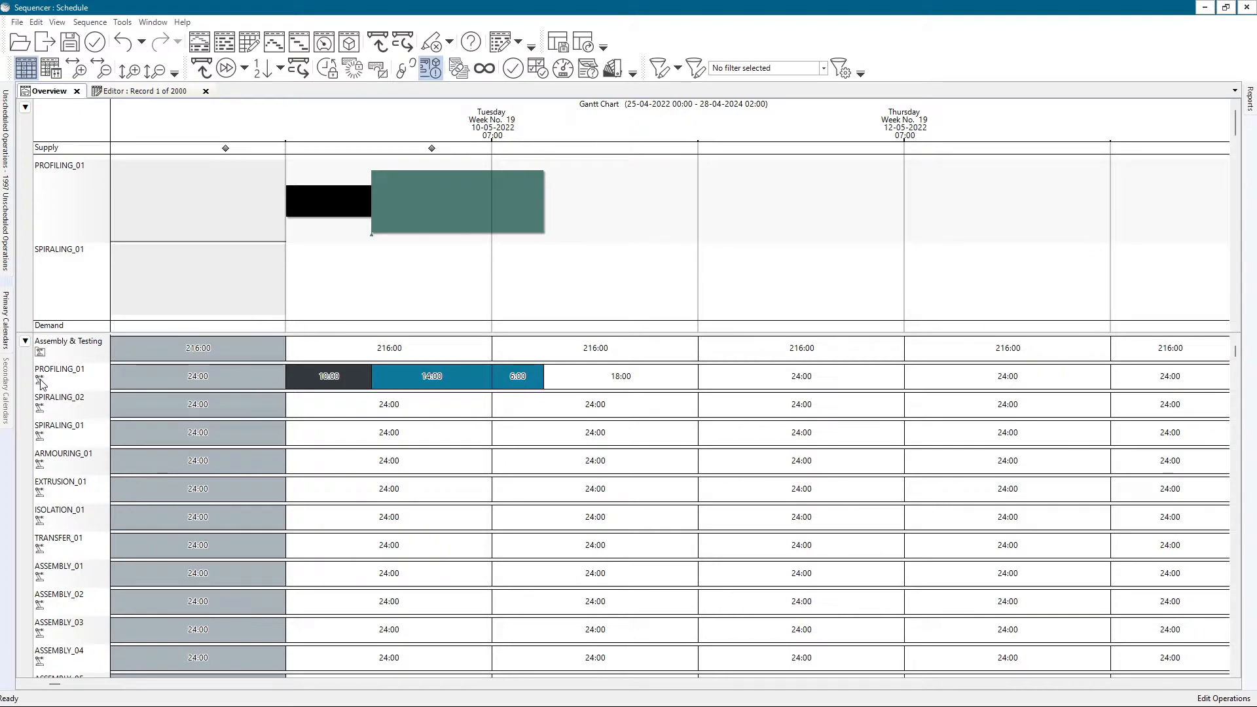
pyautogui.scroll(-4, 41, 382)
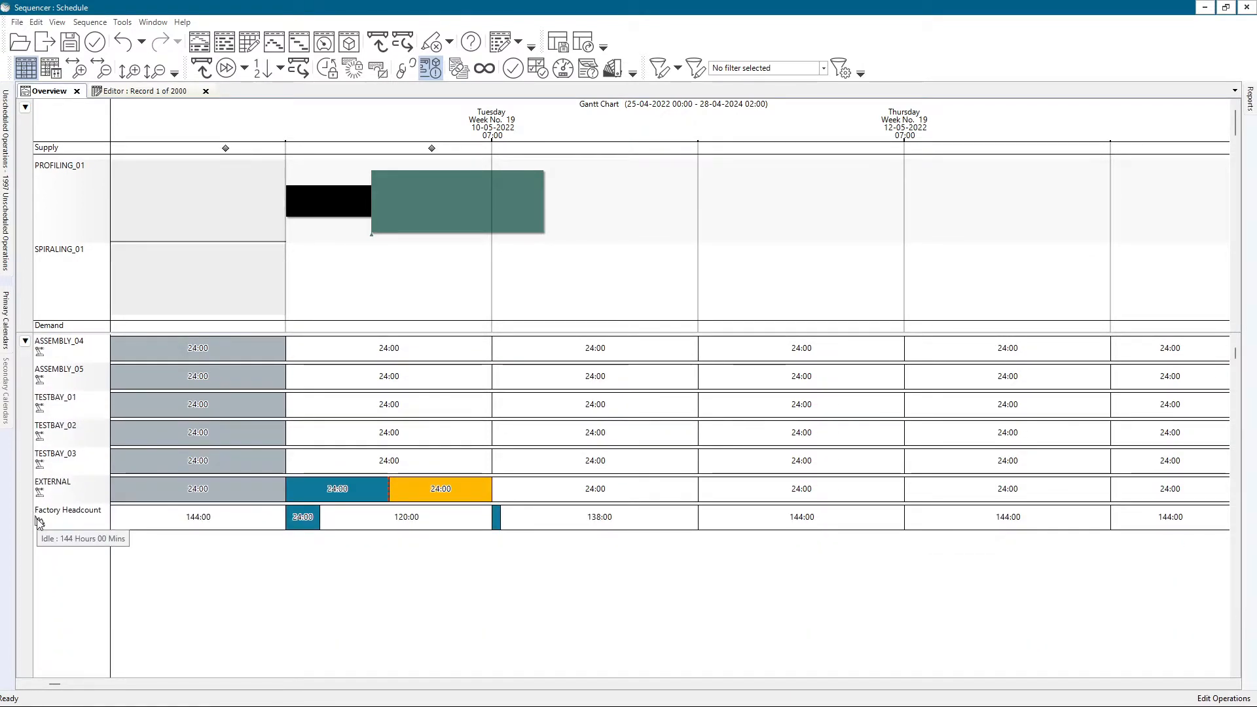
# Reopen Configure Utilization and exclude the Factory Headcount constraint and the Assembly & Testing resource group.
pyautogui.scroll(1, 260, 431)
pyautogui.rightClick(261, 430)
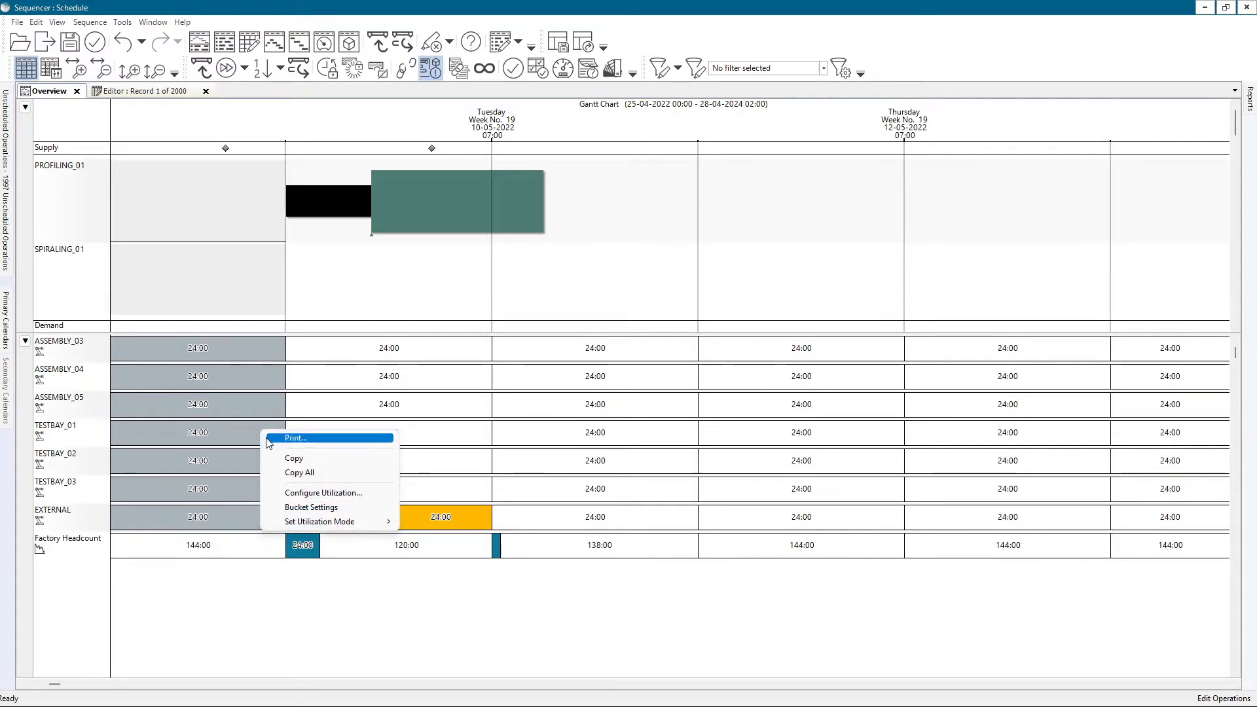
pyautogui.click(292, 493)
pyautogui.moveTo(773, 276); pyautogui.dragTo(772, 442)
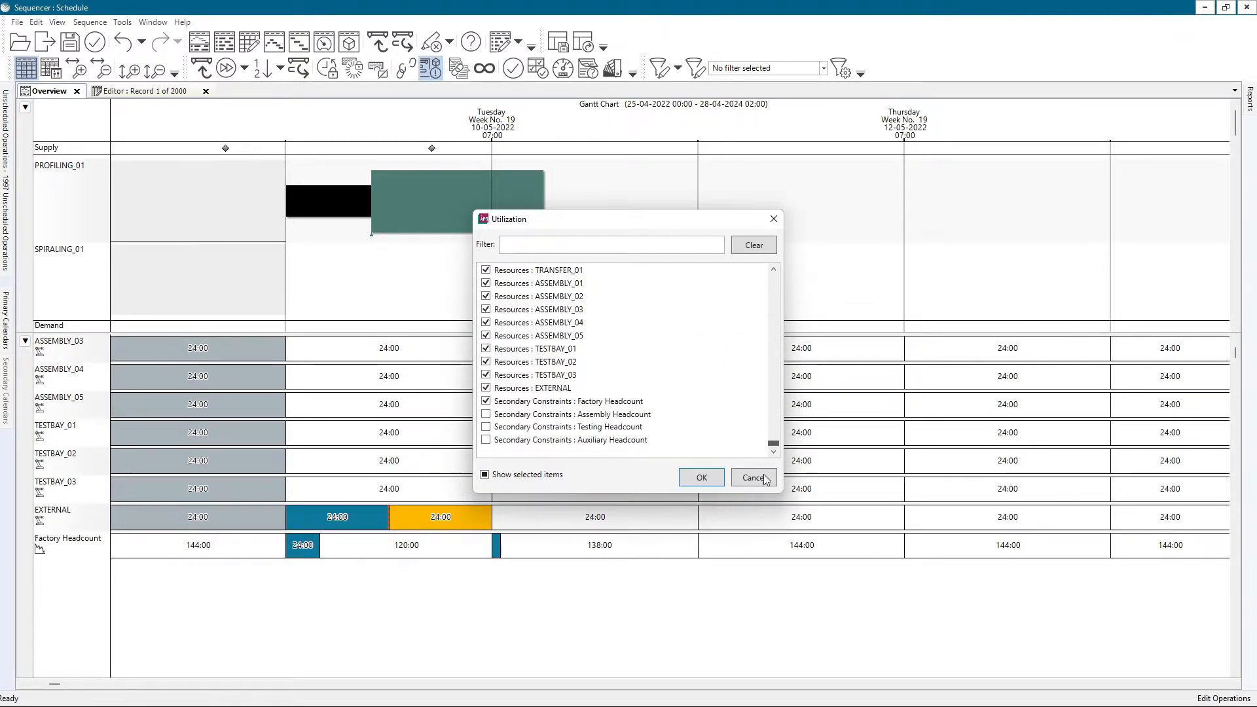
pyautogui.click(485, 401)
pyautogui.scroll(3, 490, 403)
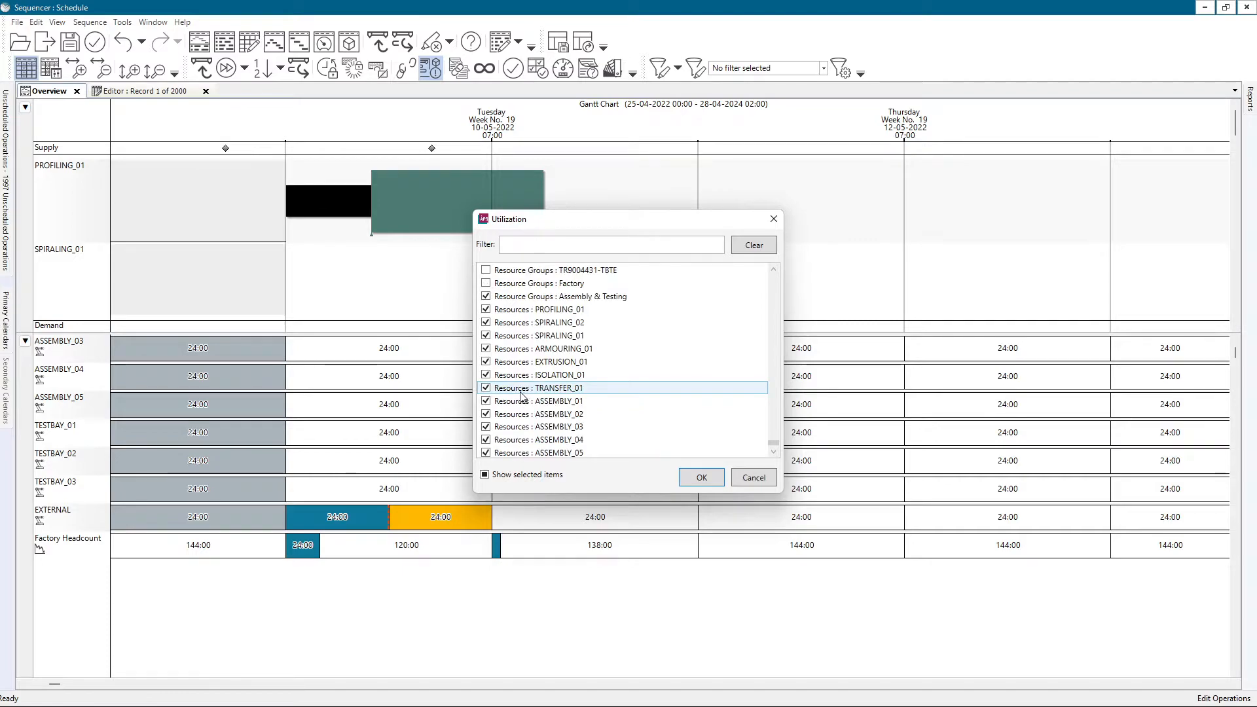
pyautogui.click(522, 326)
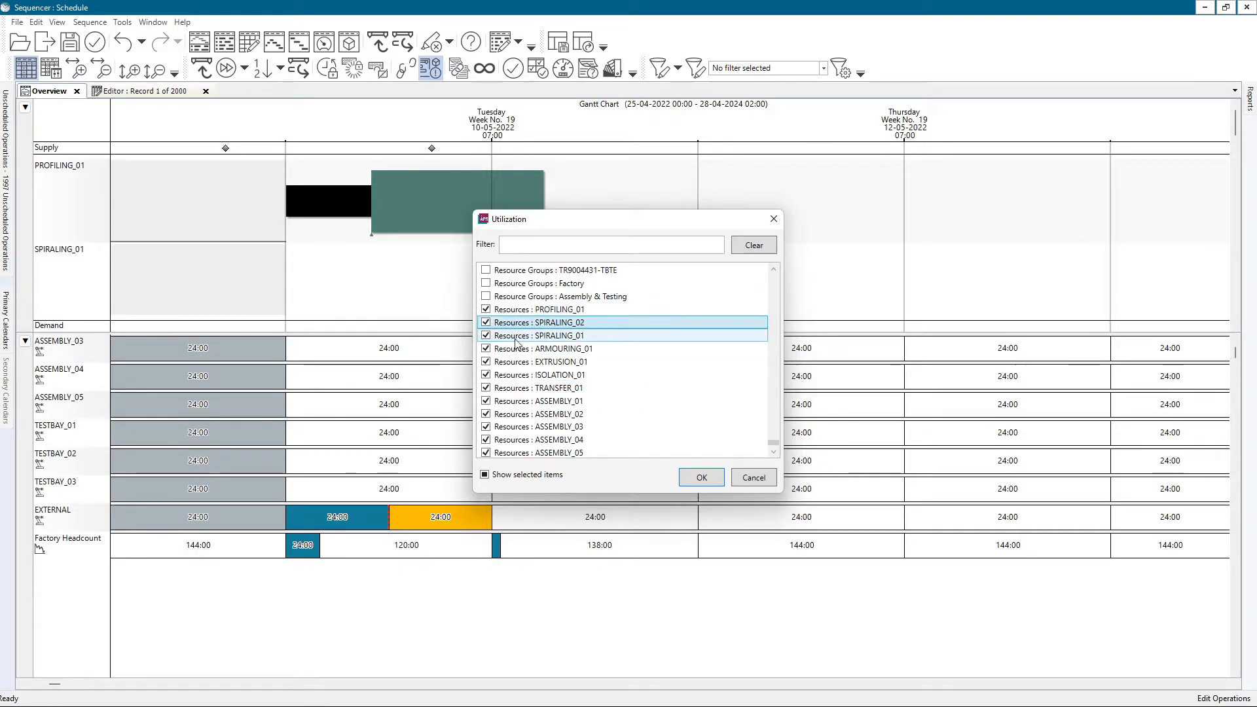
# Exclude the resources SPIRALING_02 through TESTBAY_03, keeping PROFILING_01 and EXTERNAL selected, and apply the utilization configuration.
pyautogui.scroll(-3, 516, 337)
pyautogui.keyDown('shift'); pyautogui.click(538, 372); pyautogui.keyUp('shift')
pyautogui.click(485, 361)
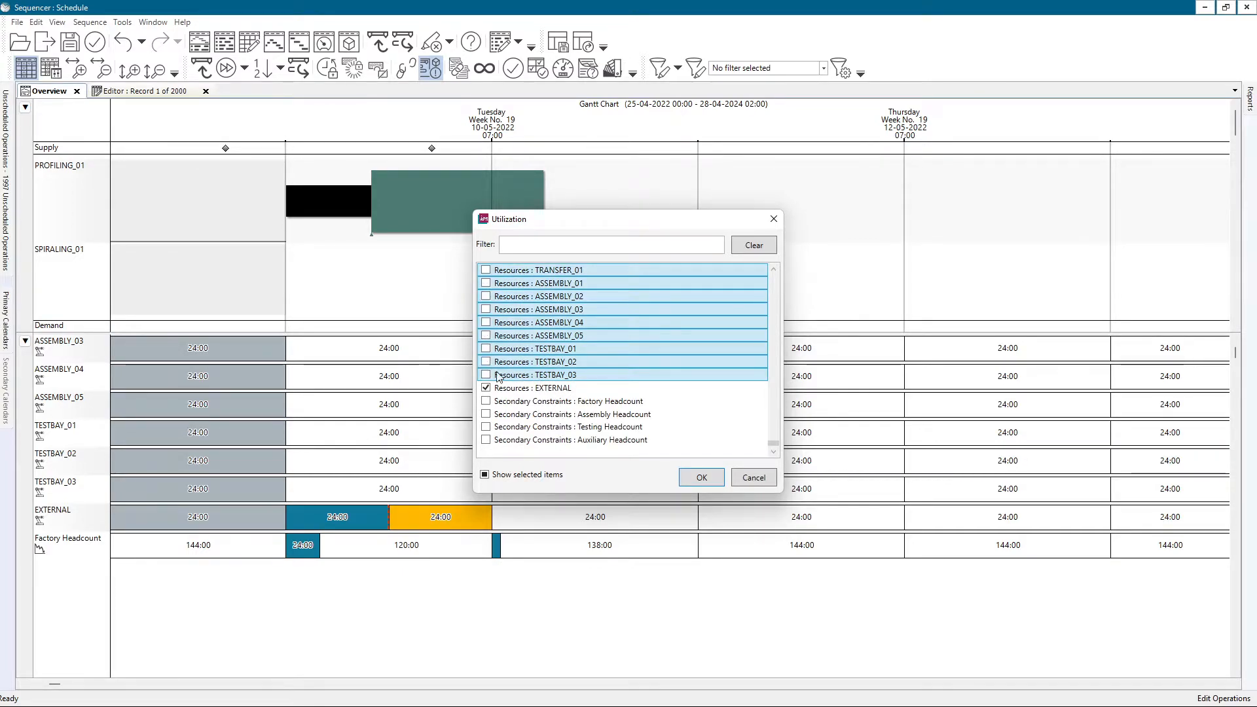
pyautogui.scroll(3, 501, 380)
pyautogui.scroll(-3, 527, 347)
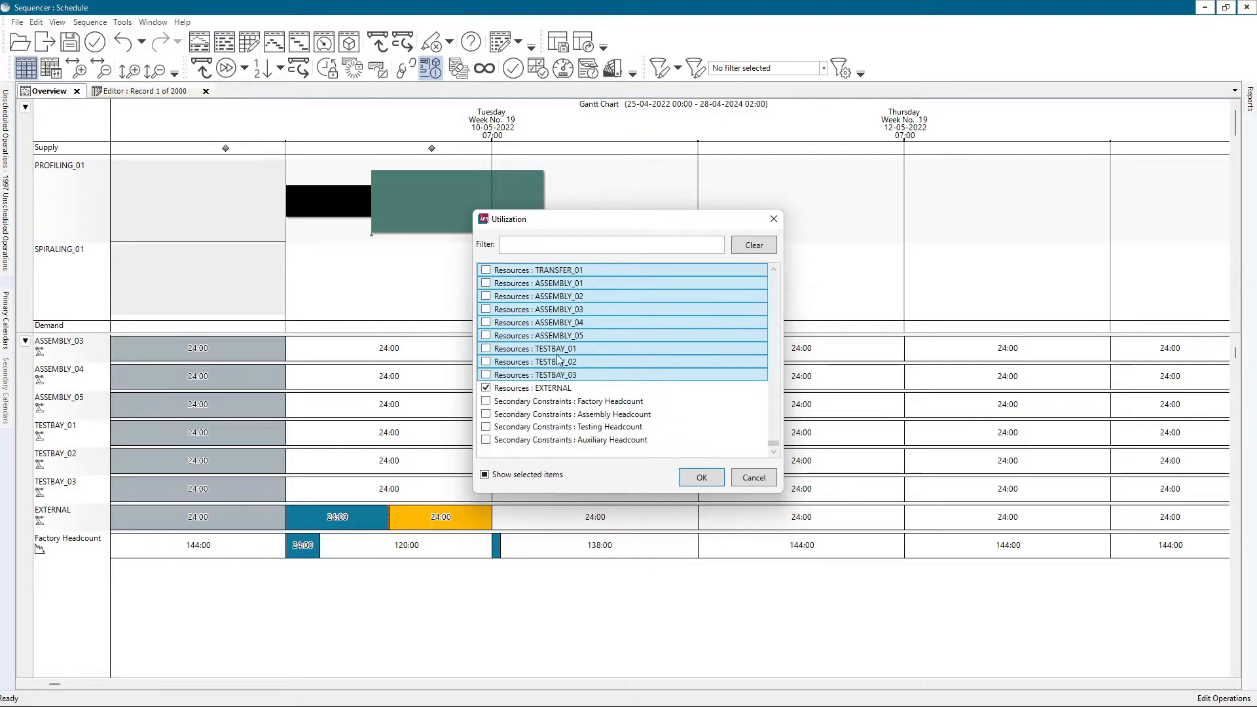
pyautogui.click(695, 477)
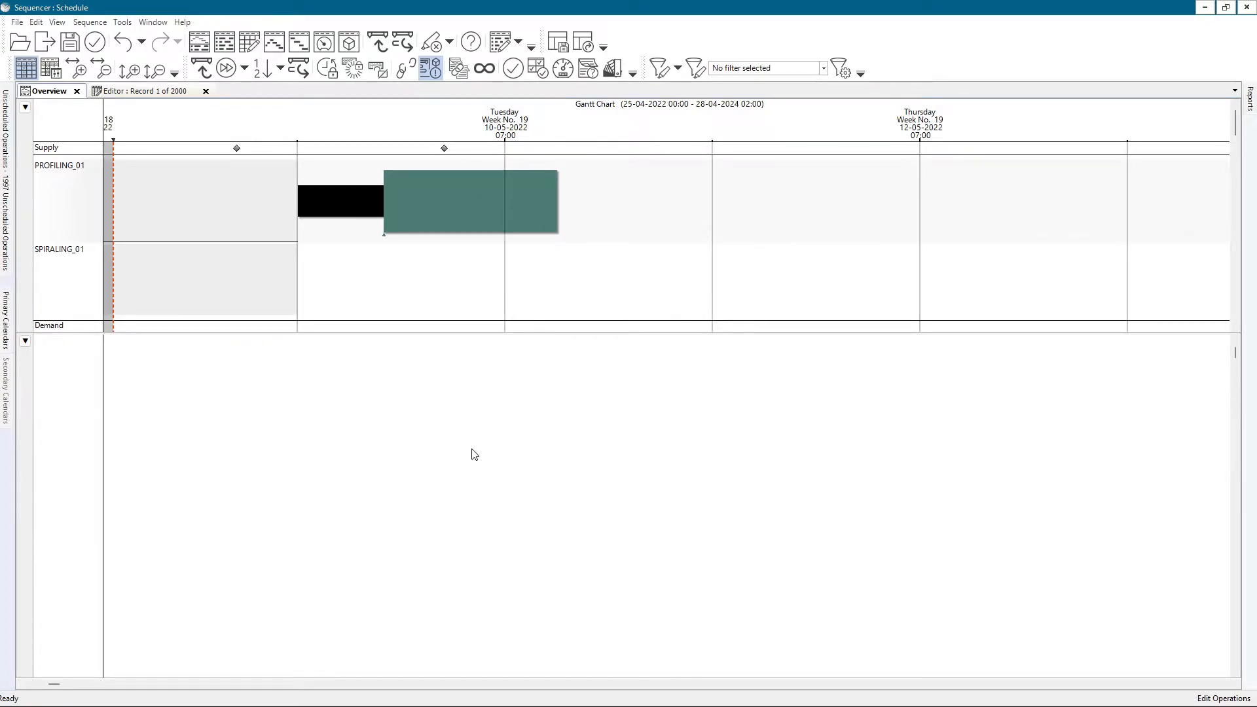
# Hide the empty resources in the Gantt chart and resize its rows and pane to display PROFILING_01 and EXTERNAL above the utilization.
pyautogui.scroll(12, 293, 391)
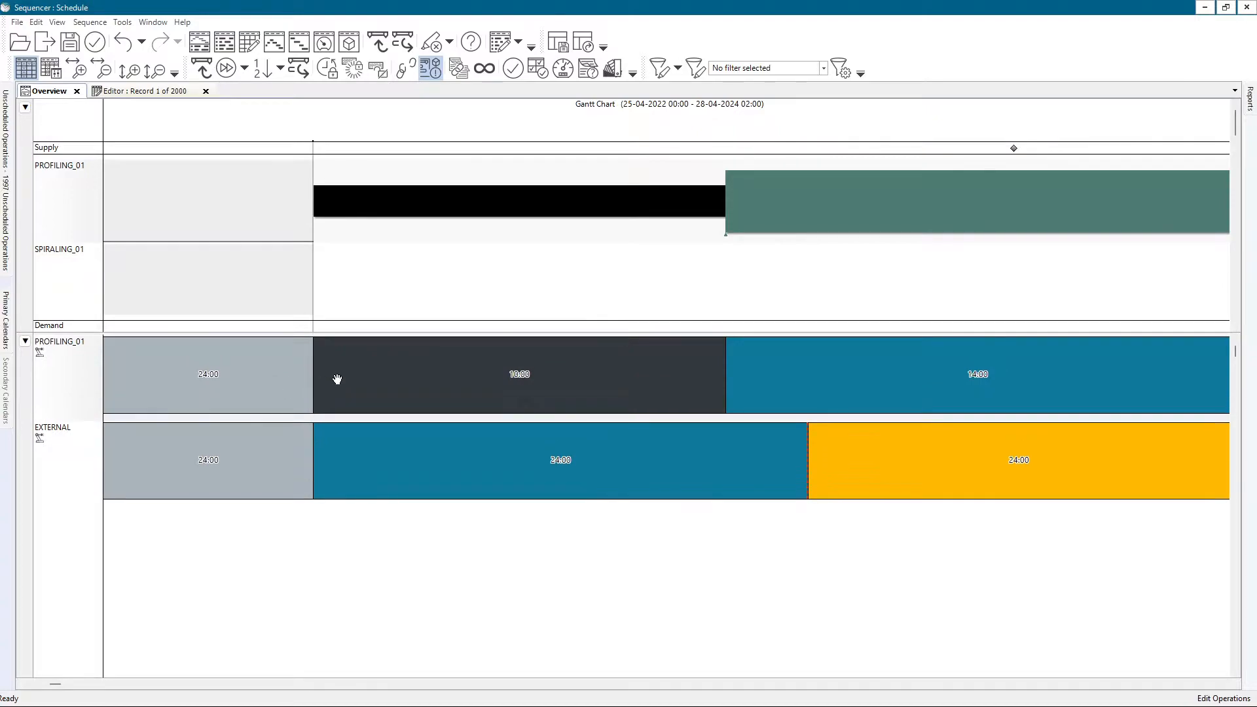
pyautogui.scroll(-2, 379, 375)
pyautogui.scroll(-3, 602, 236)
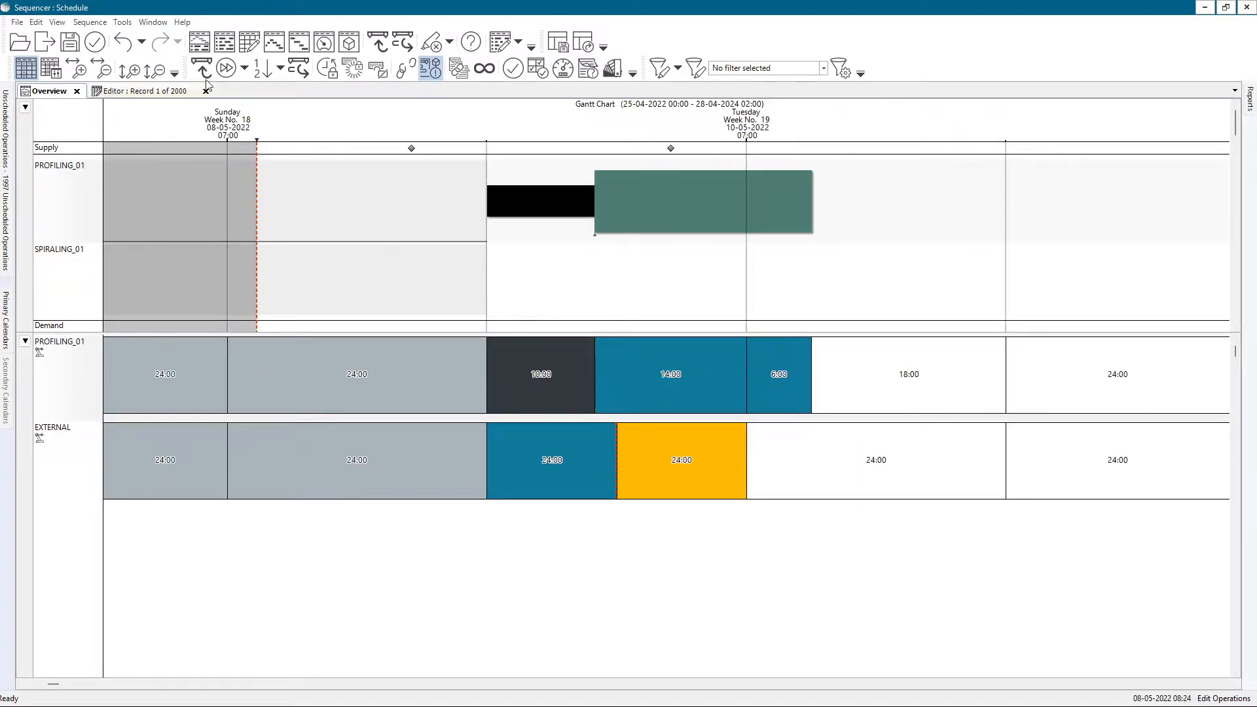
pyautogui.click(56, 22)
pyautogui.click(150, 311)
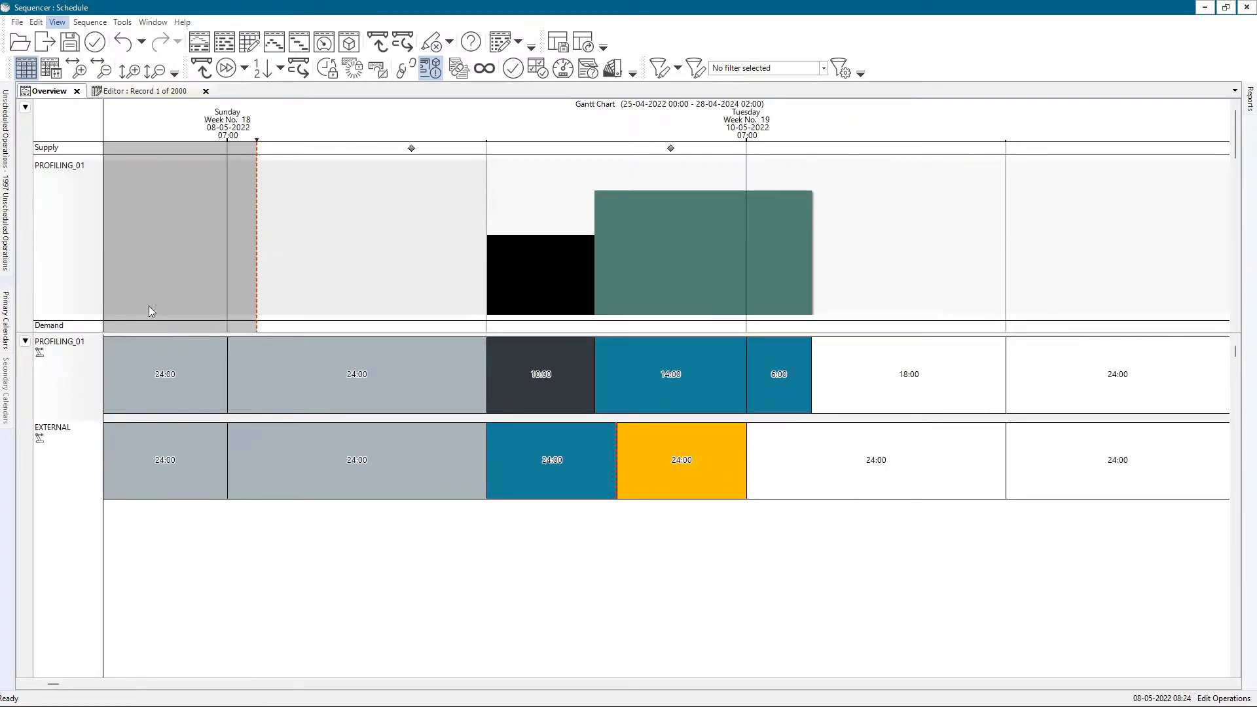
pyautogui.moveTo(518, 322); pyautogui.dragTo(532, 245)
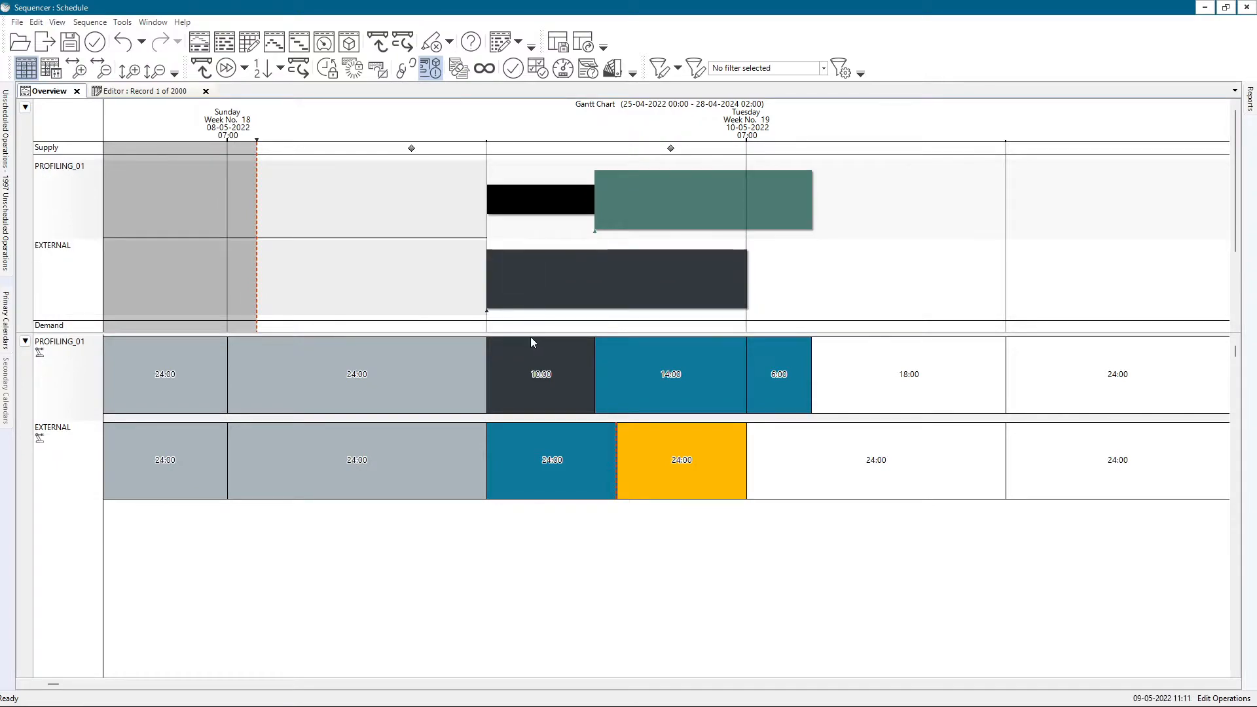
pyautogui.moveTo(531, 334); pyautogui.dragTo(531, 429)
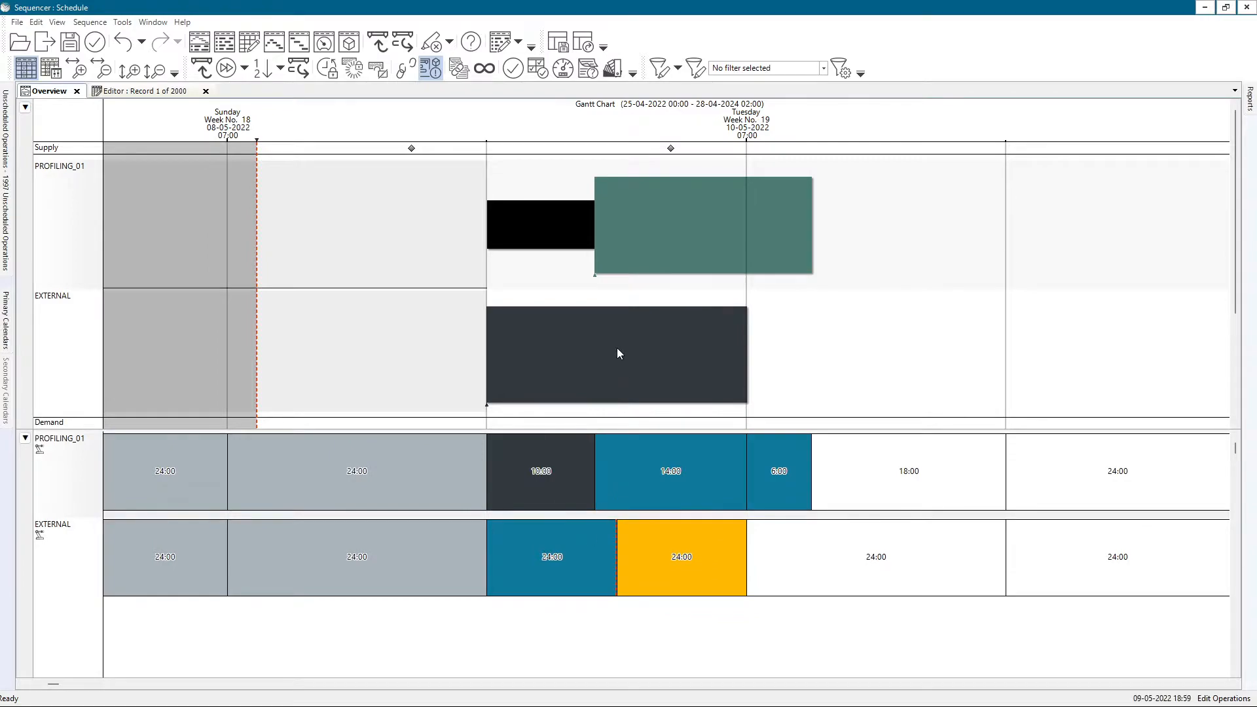
pyautogui.moveTo(619, 353); pyautogui.dragTo(616, 344)
pyautogui.scroll(4, 653, 340)
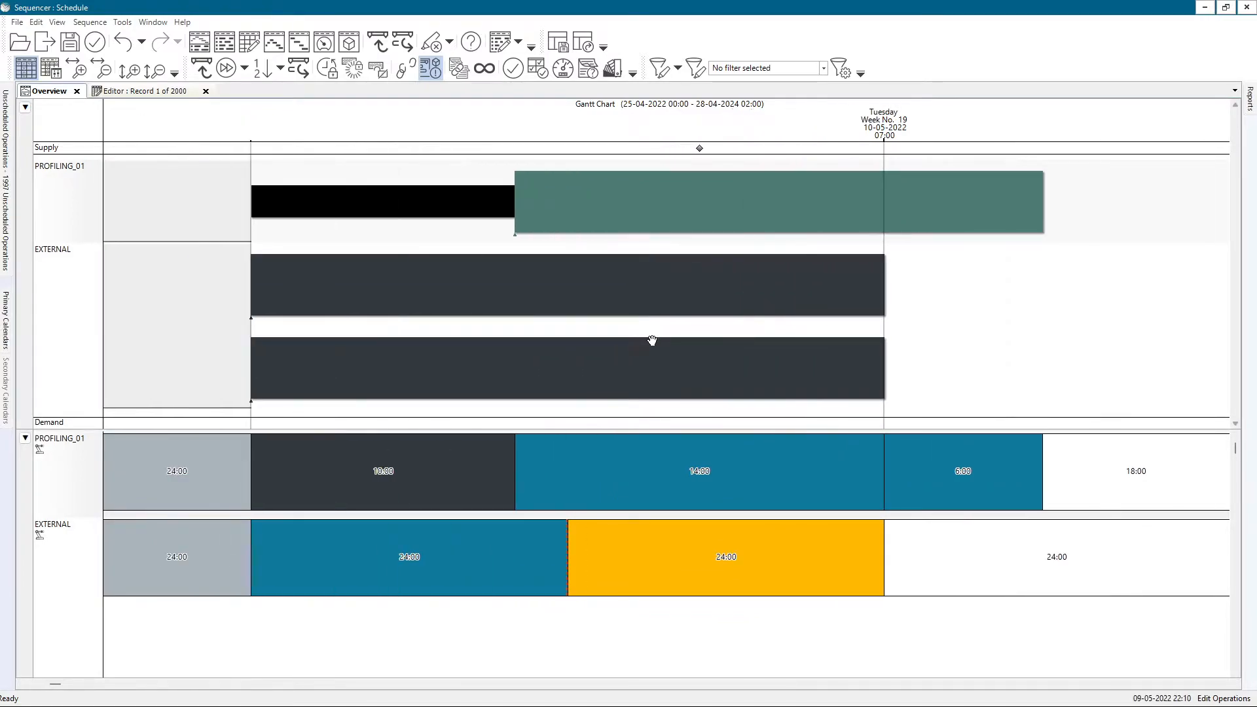
# Set the utilization buckets to Days with a quantity of 2 and apply the bucket settings.
pyautogui.moveTo(453, 249); pyautogui.dragTo(381, 251)
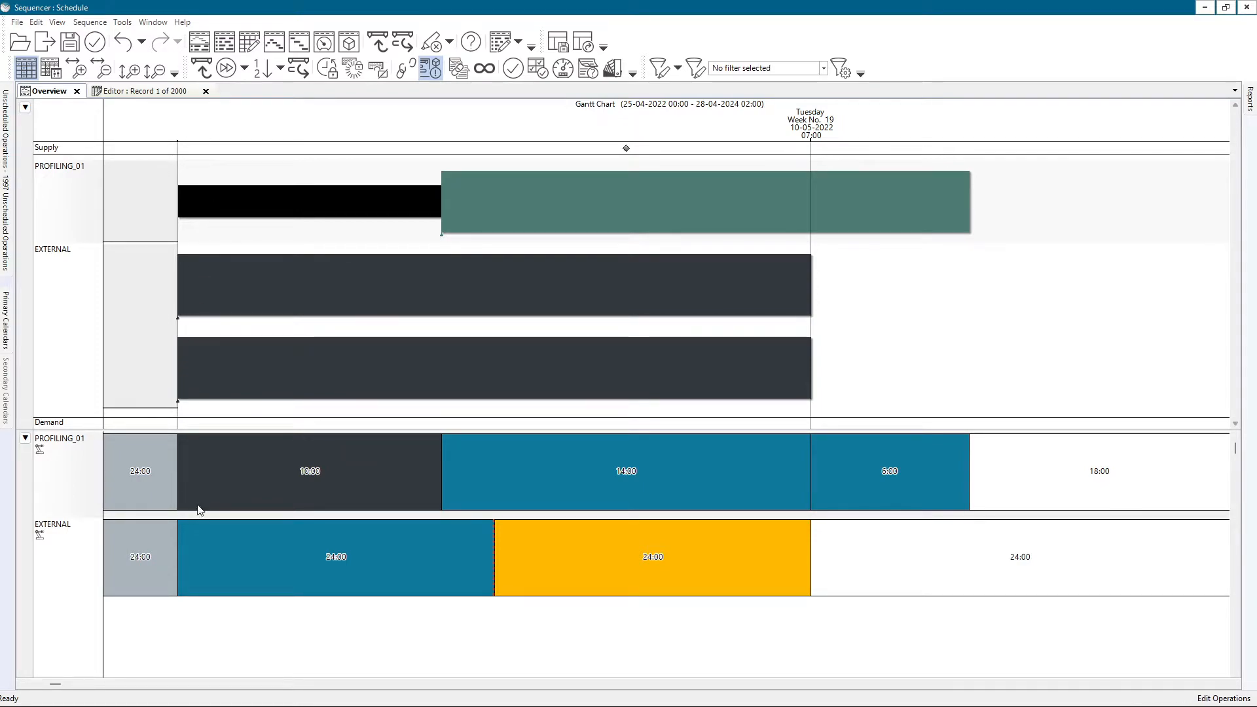
pyautogui.moveTo(865, 307); pyautogui.dragTo(491, 297)
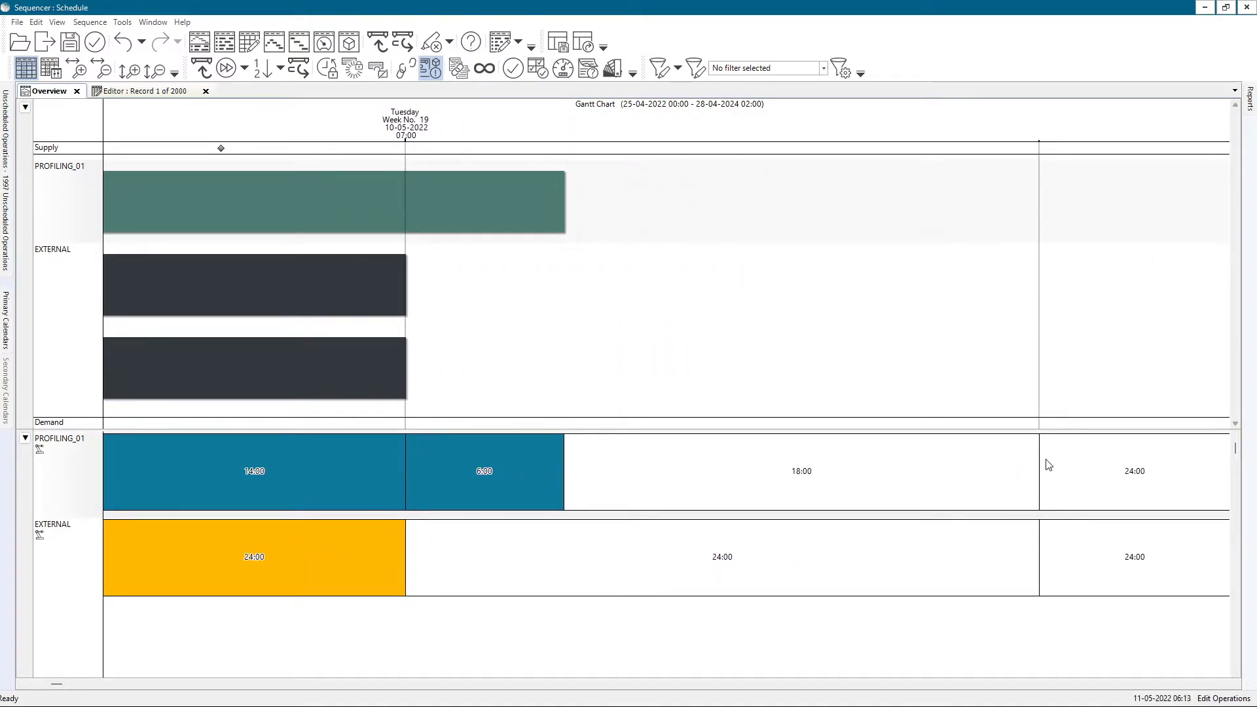
pyautogui.rightClick(504, 471)
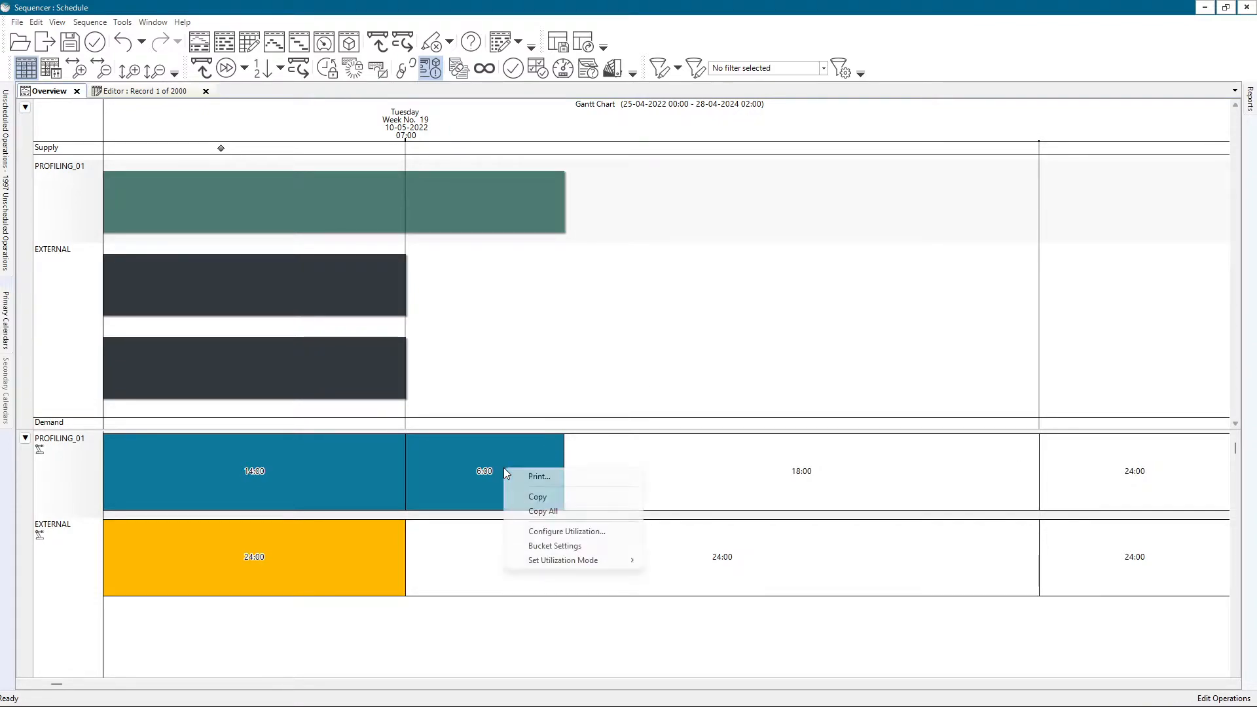
pyautogui.click(530, 549)
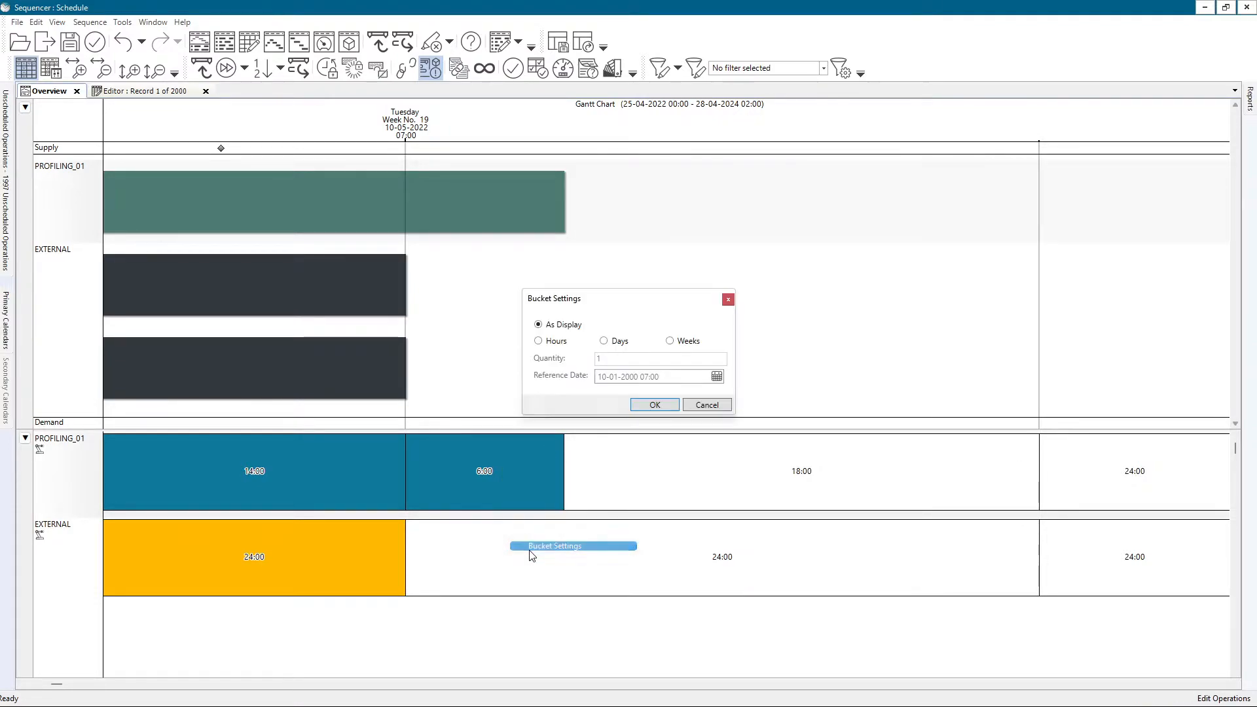
pyautogui.click(603, 342)
pyautogui.click(669, 341)
pyautogui.click(557, 342)
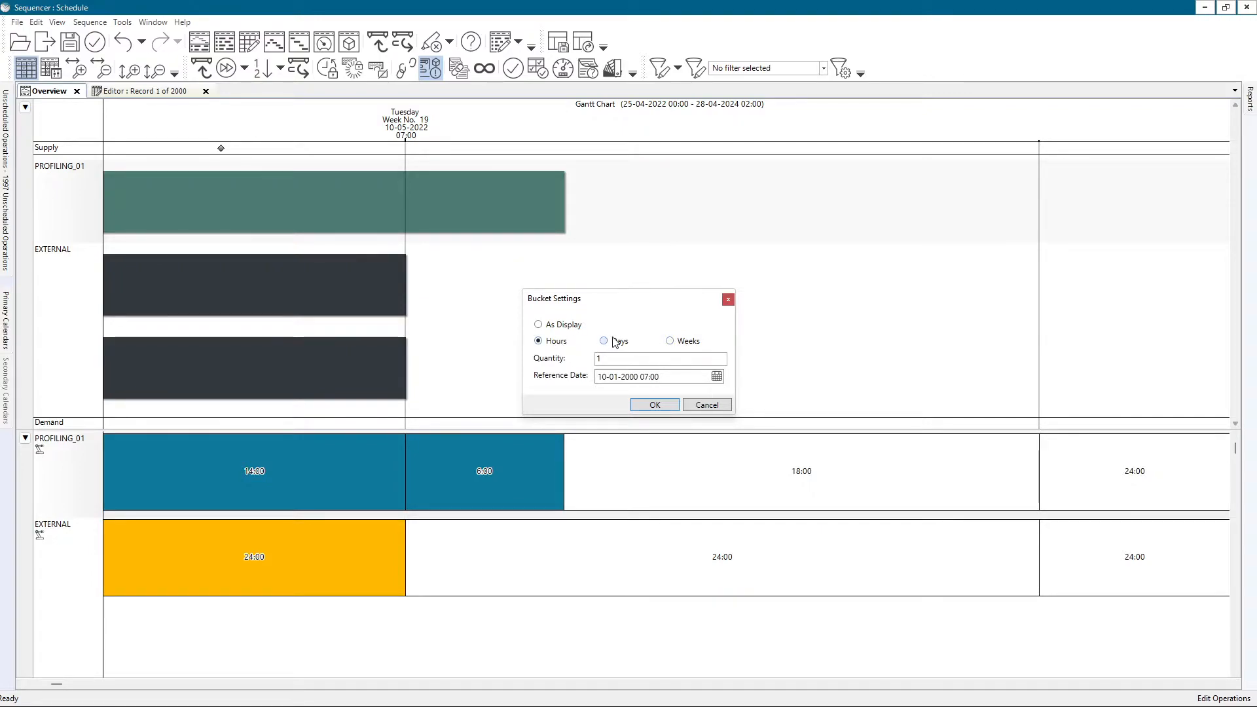
pyautogui.doubleClick(597, 359)
pyautogui.write('2')
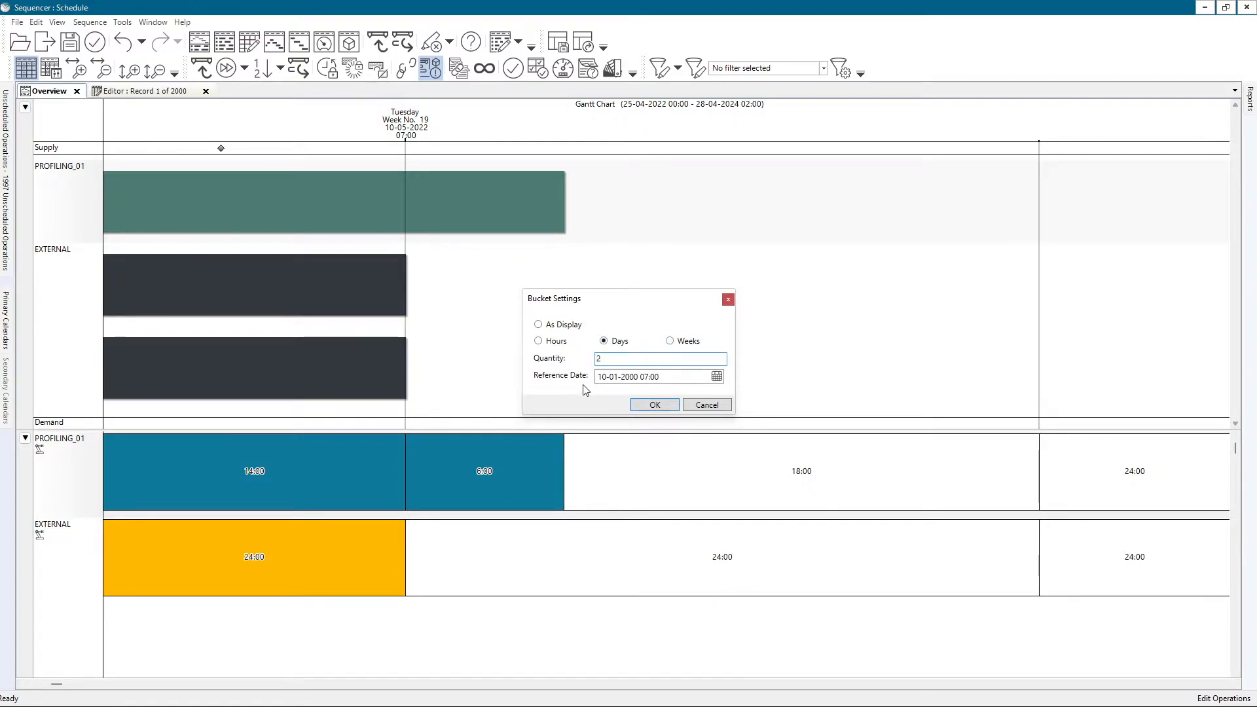
pyautogui.doubleClick(643, 377)
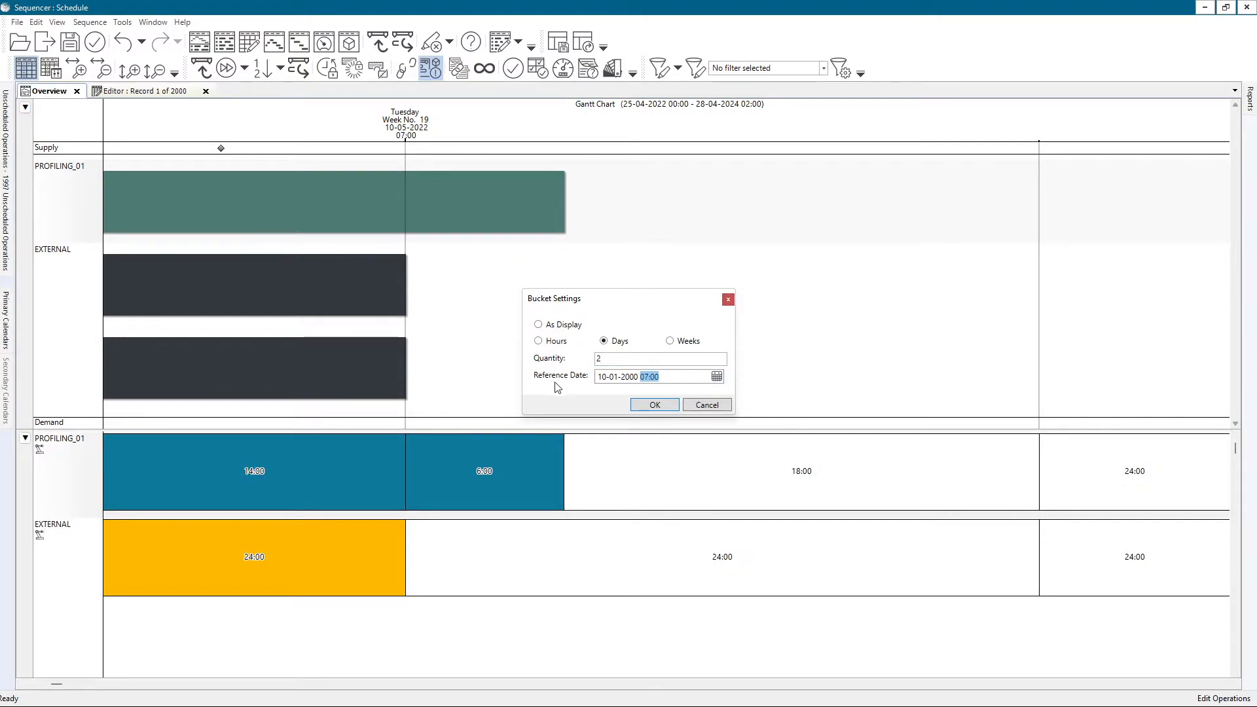
pyautogui.click(653, 406)
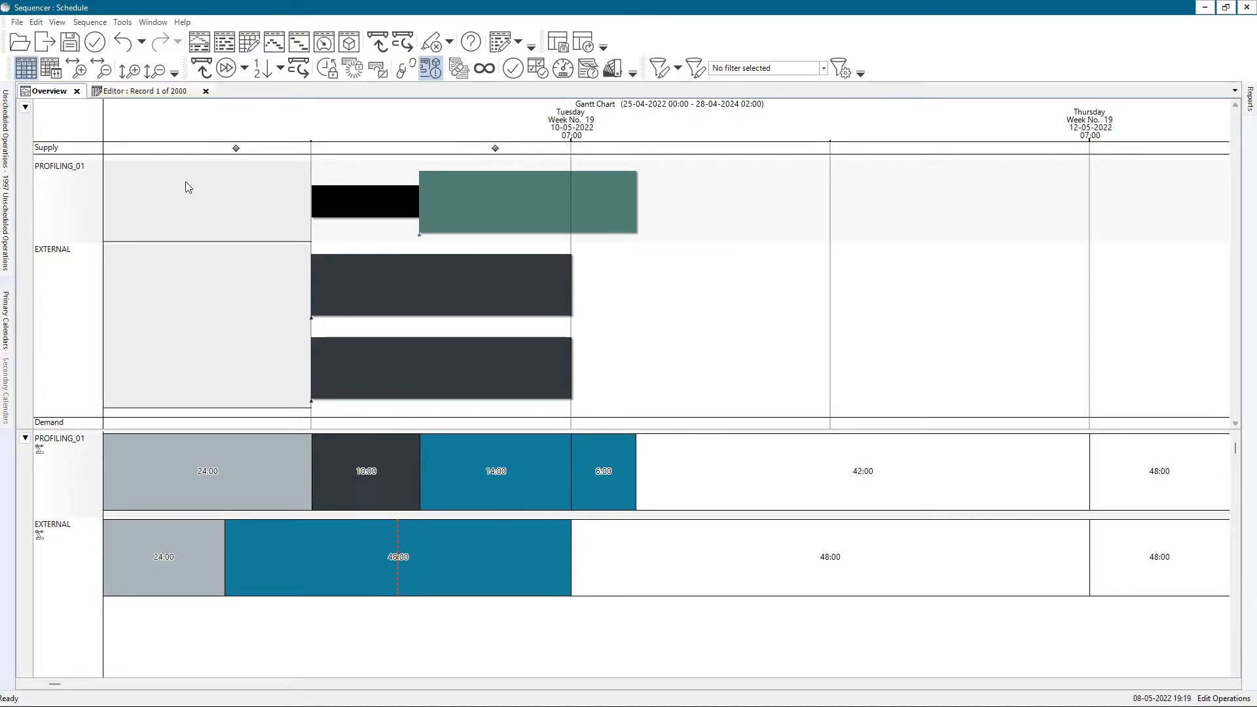
pyautogui.rightClick(678, 481)
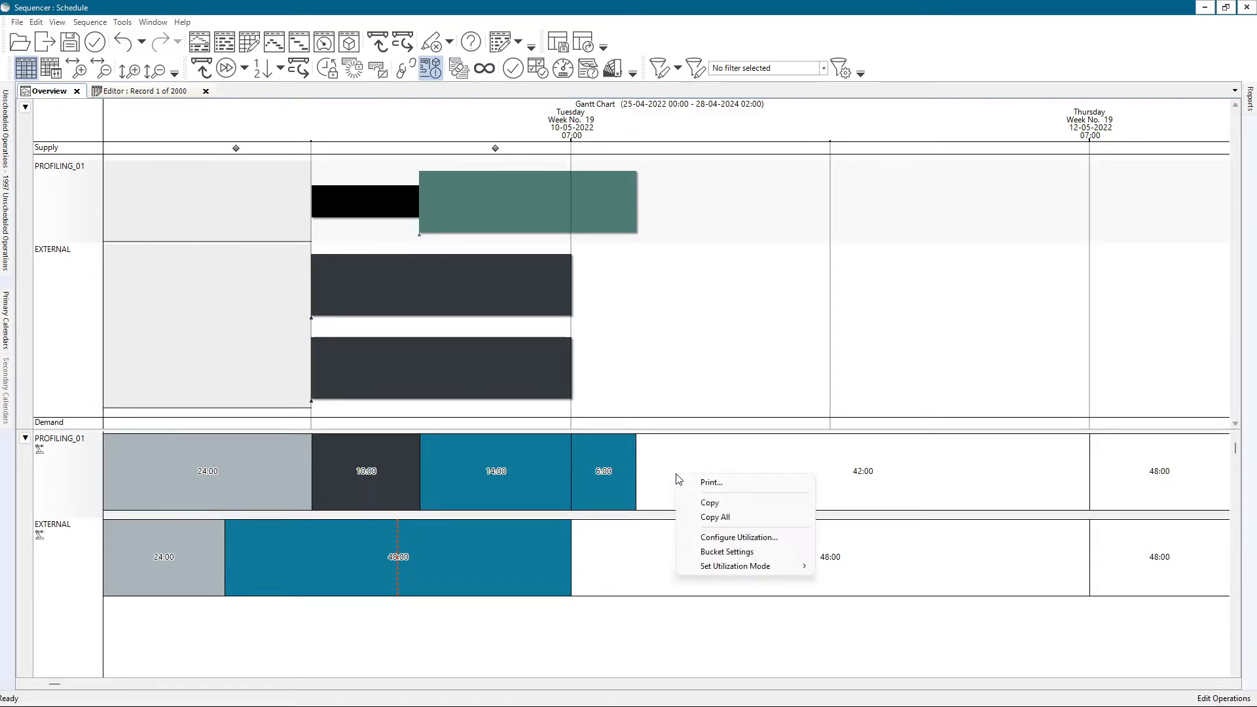
pyautogui.click(693, 555)
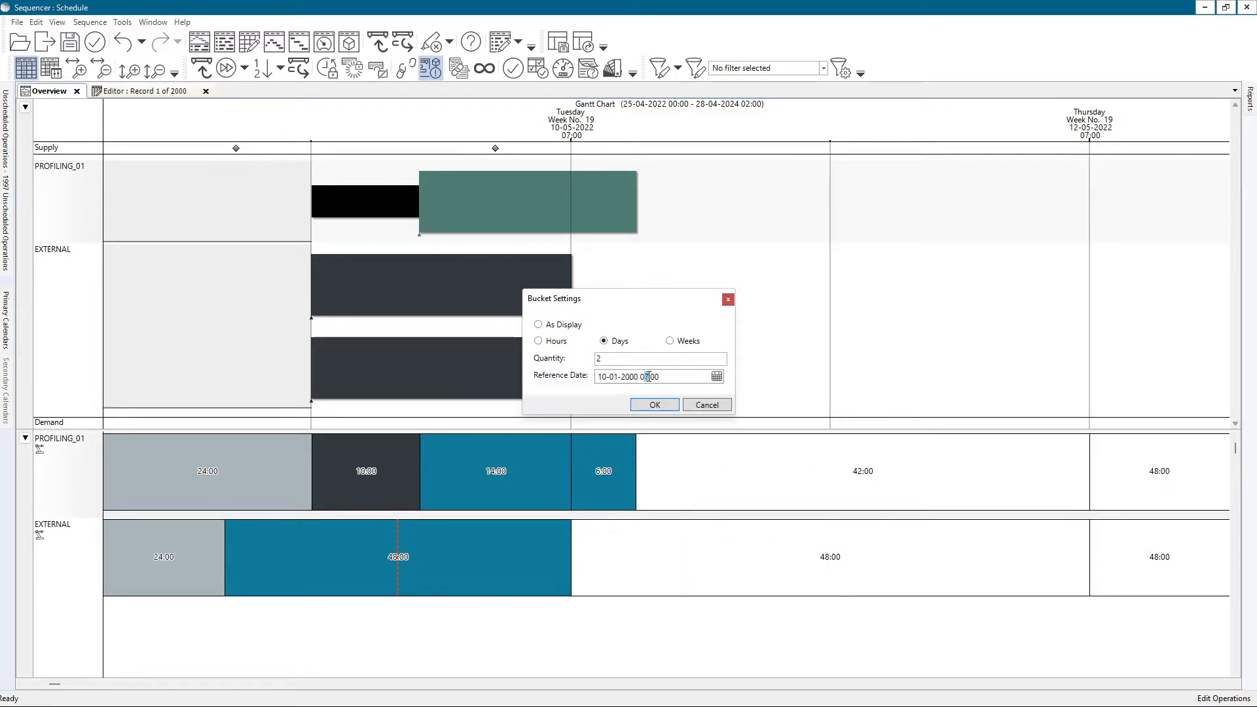
pyautogui.write('0')
pyautogui.click(653, 405)
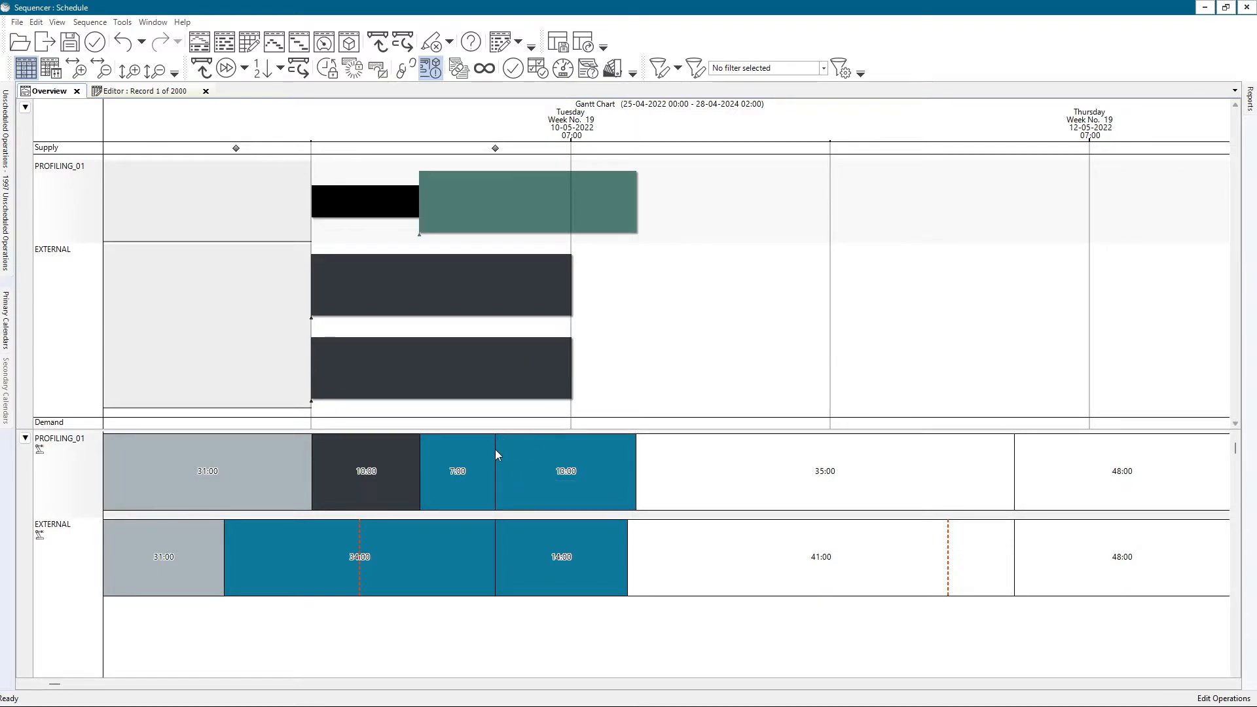
# Return the utilization bucket settings to As Display and apply them.
pyautogui.rightClick(553, 454)
pyautogui.click(592, 532)
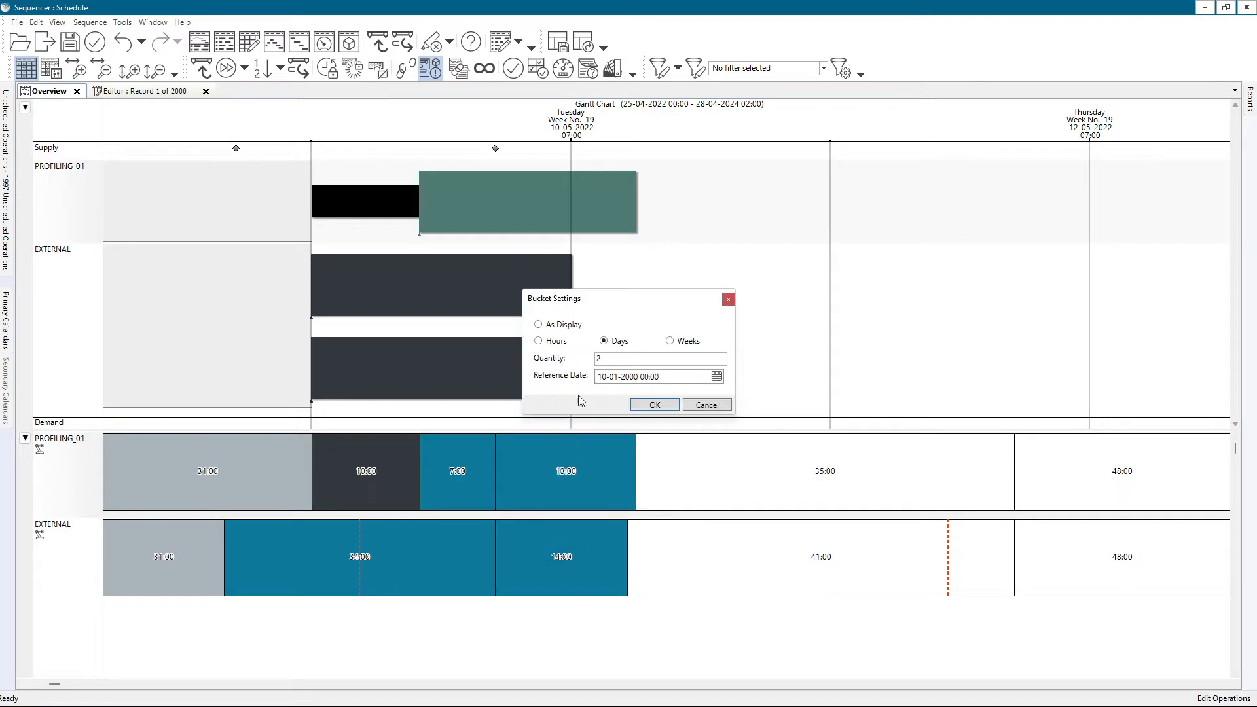
pyautogui.click(576, 327)
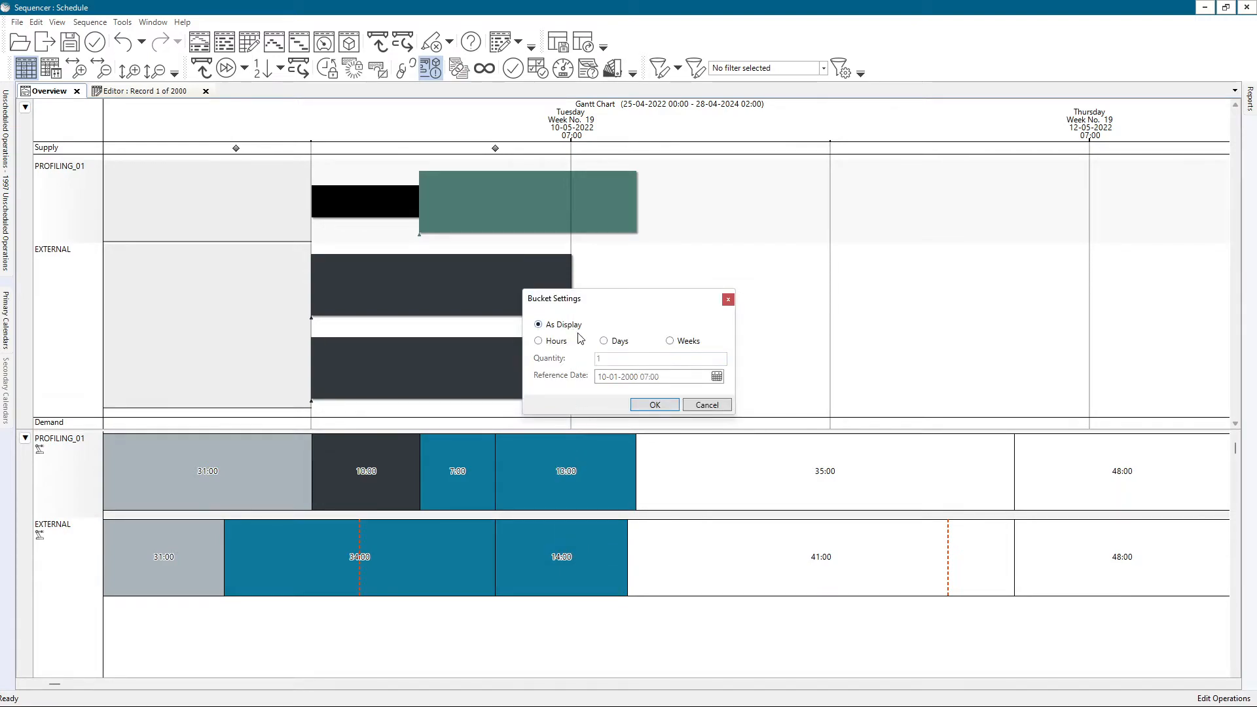
pyautogui.click(652, 405)
# Switch the utilization mode to Percent and back to Hours.
pyautogui.scroll(2, 478, 462)
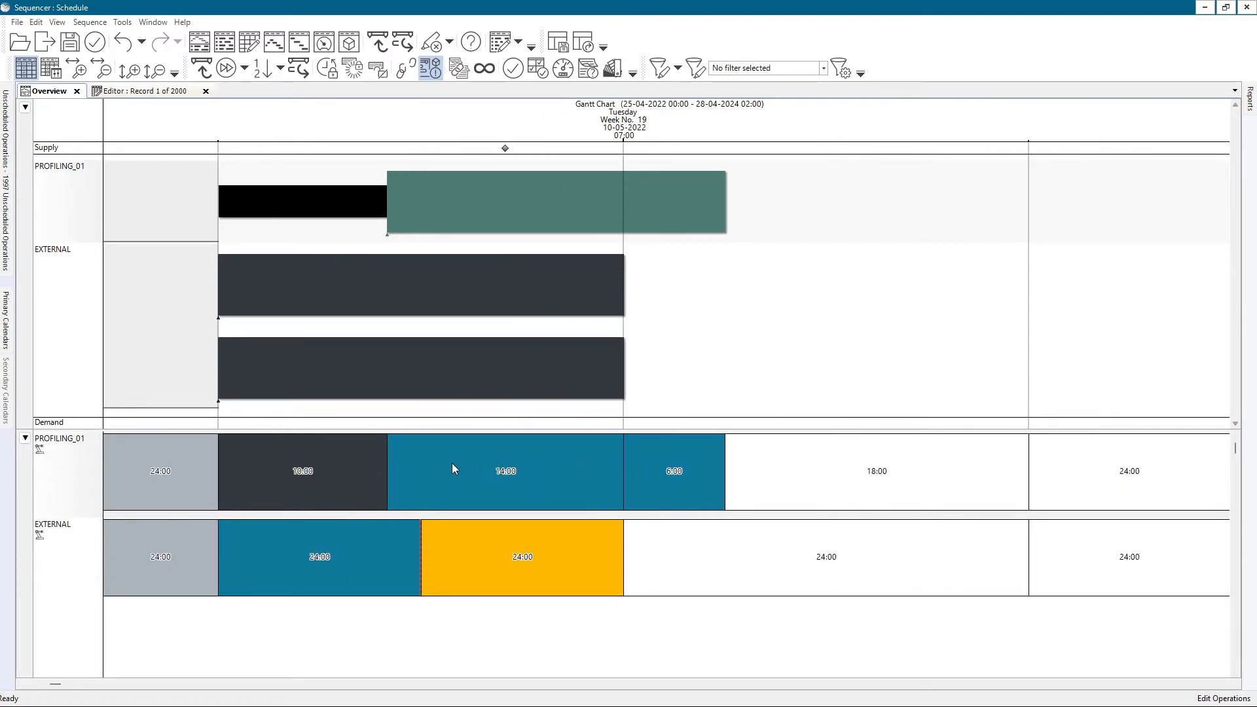
pyautogui.rightClick(485, 503)
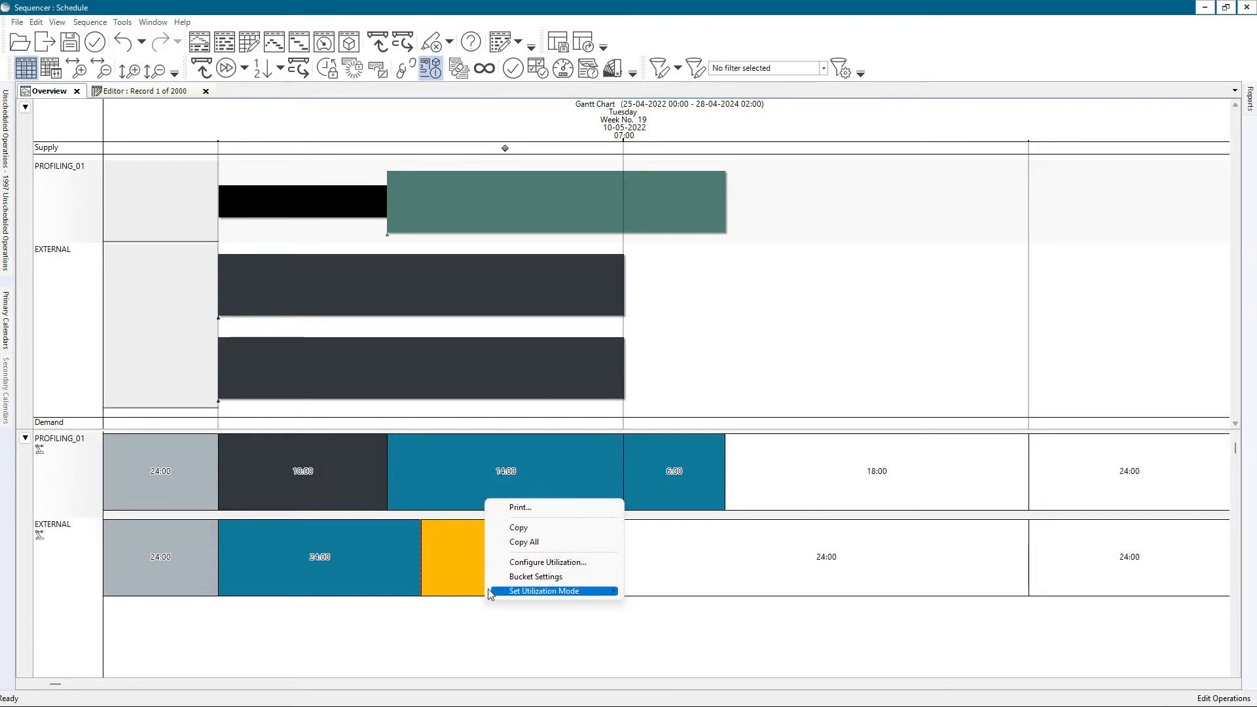
pyautogui.moveTo(491, 592)
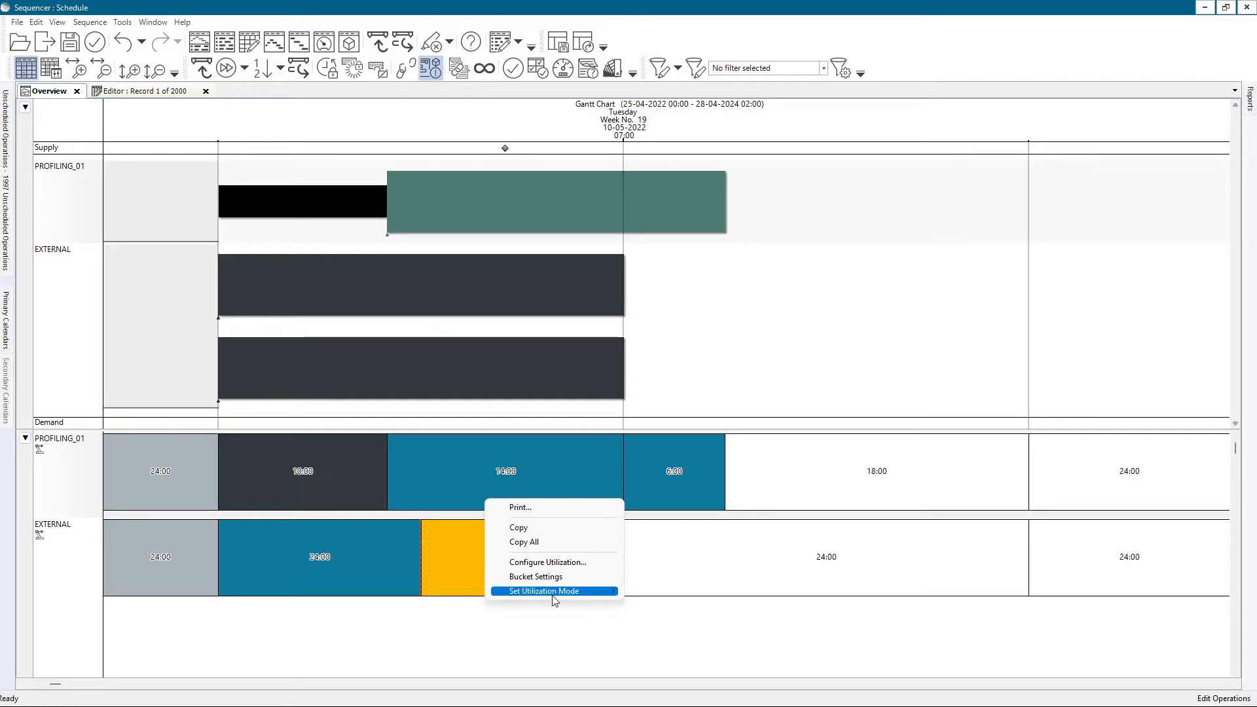
pyautogui.moveTo(605, 592)
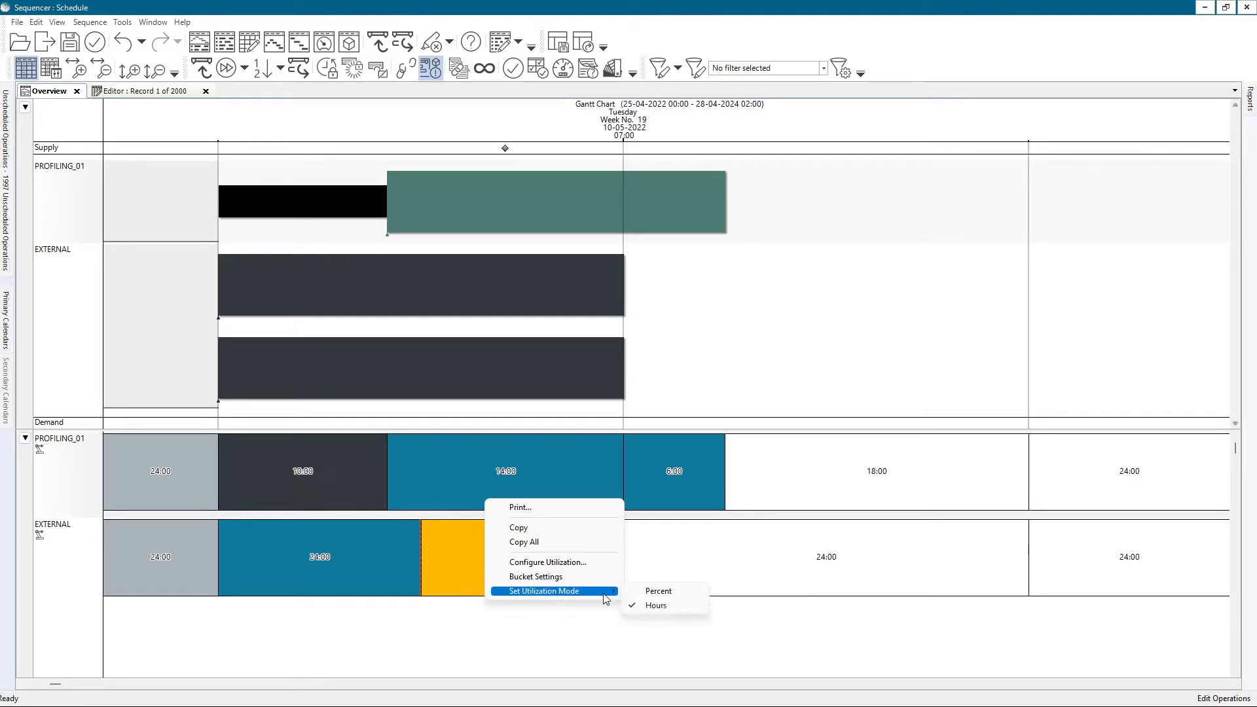
pyautogui.click(657, 592)
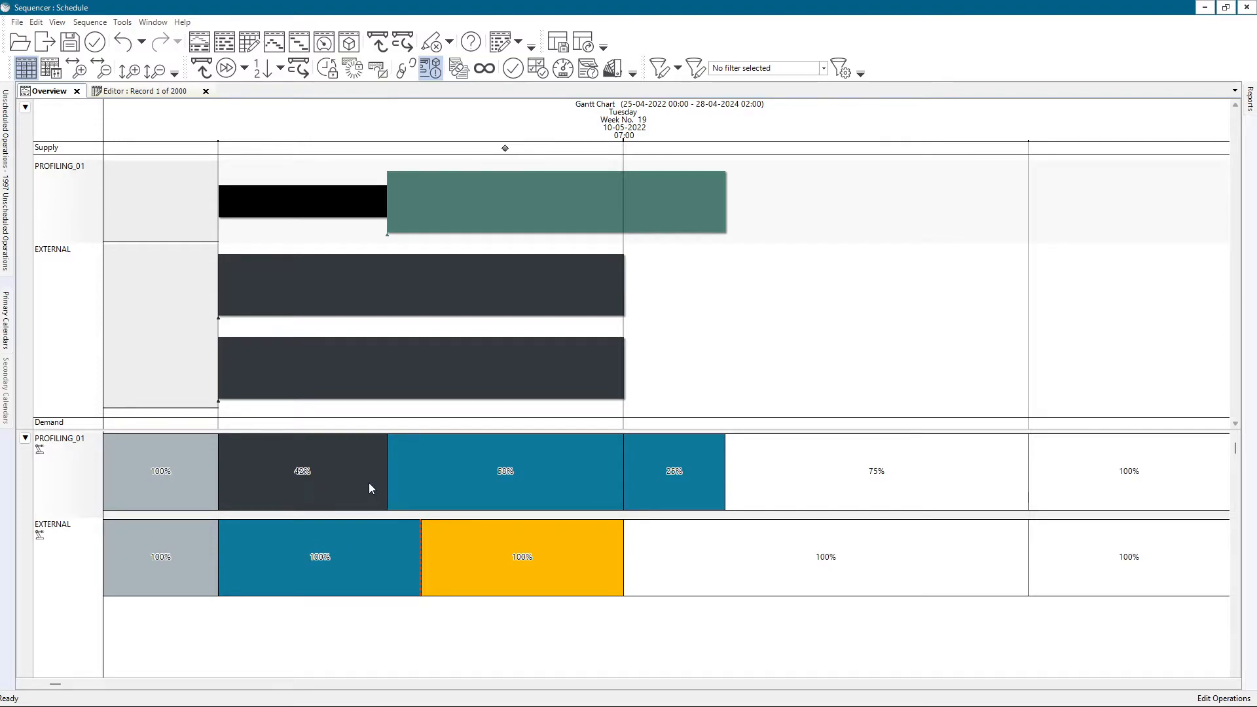
pyautogui.rightClick(507, 466)
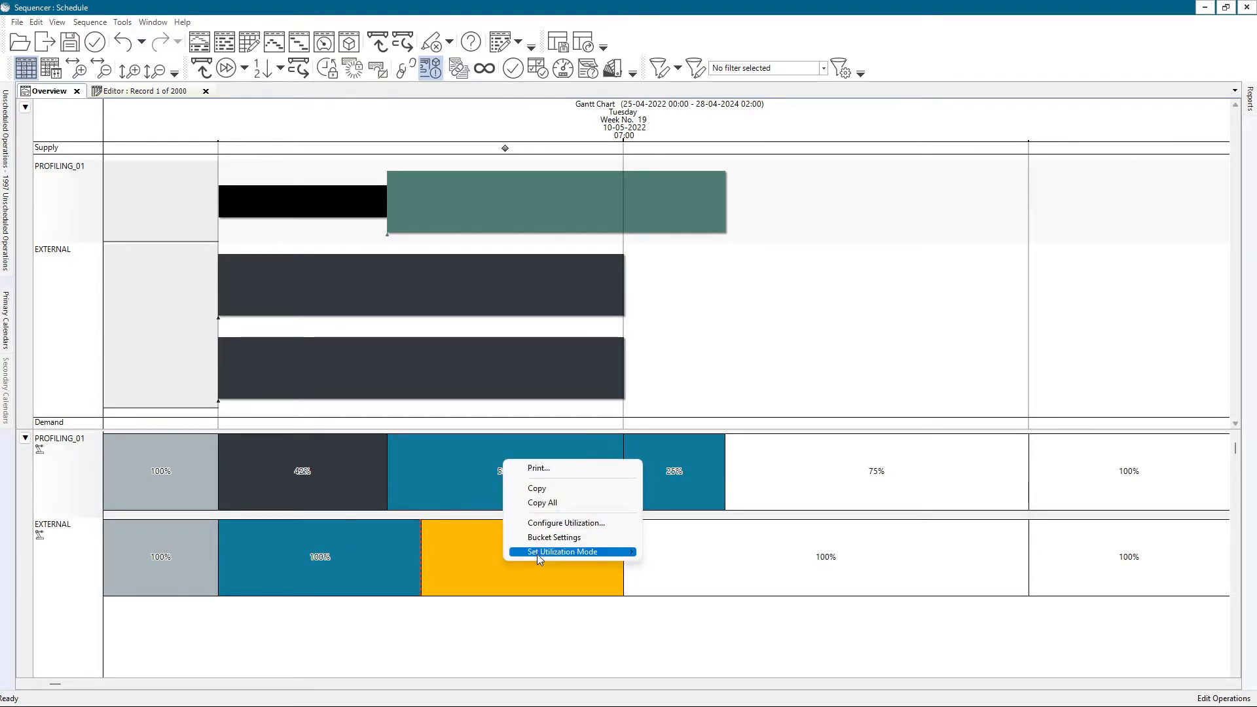
pyautogui.moveTo(576, 551)
pyautogui.click(684, 567)
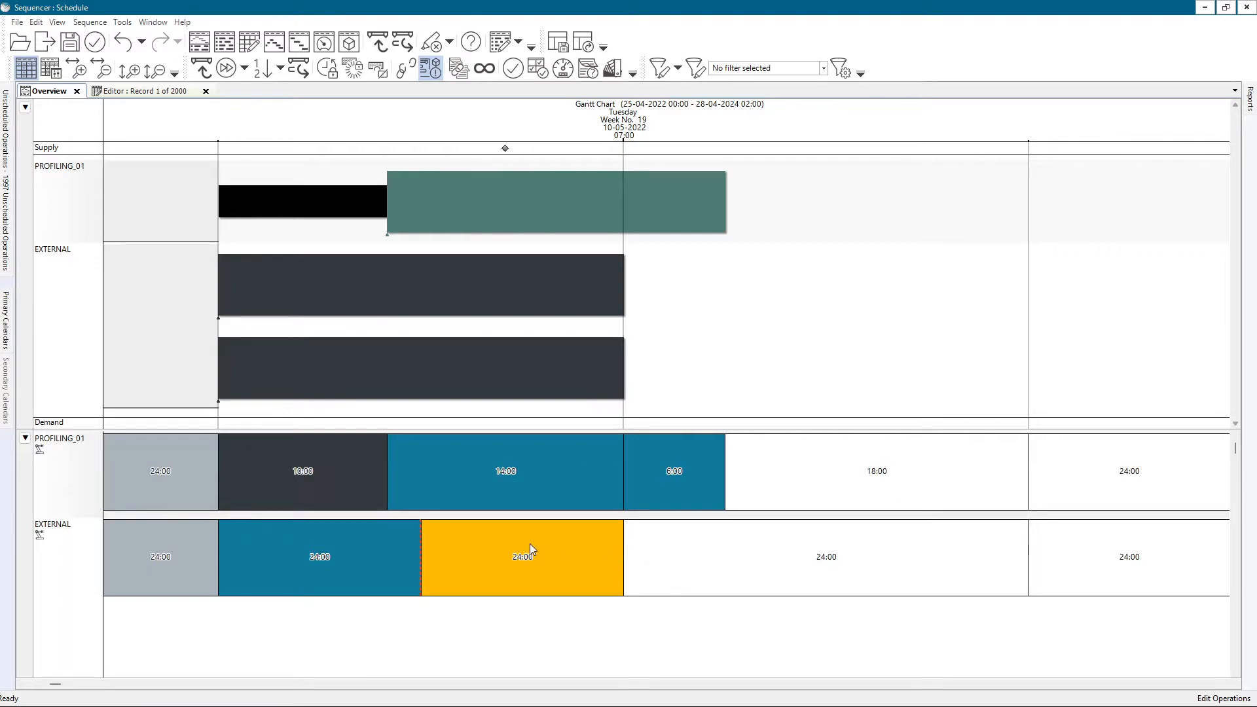
pyautogui.moveTo(530, 410)
pyautogui.doubleClick(412, 473)
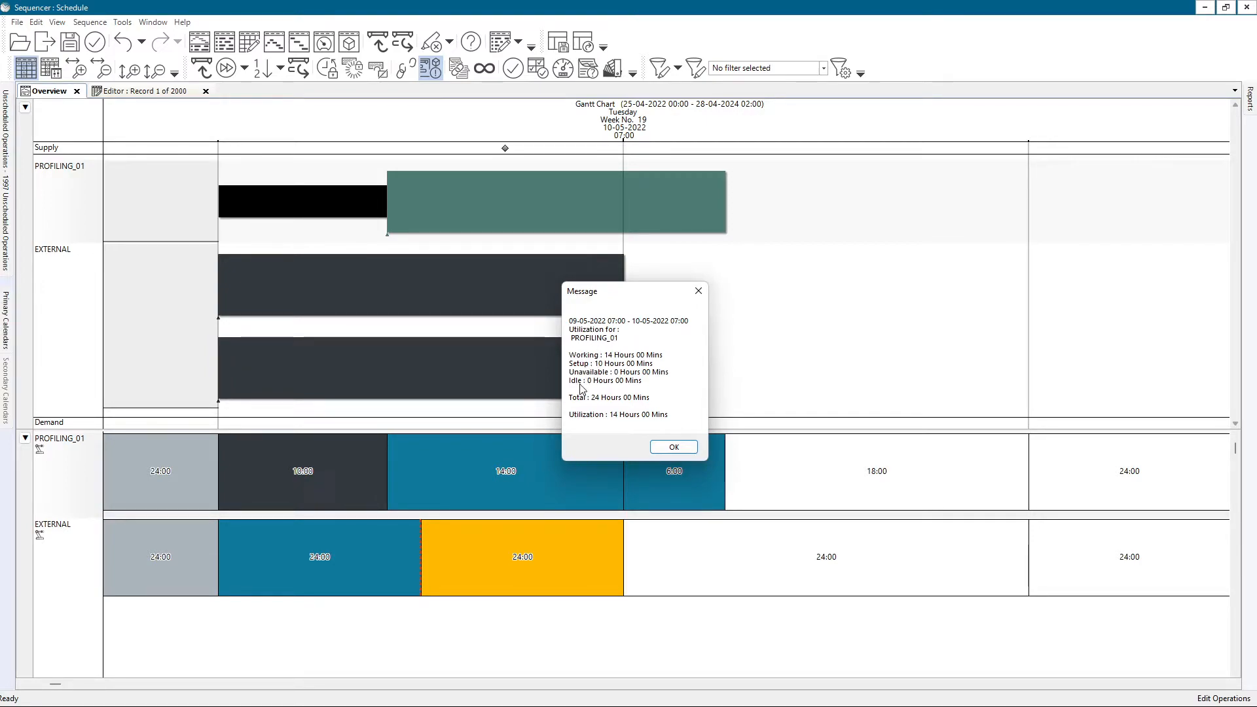
pyautogui.click(662, 446)
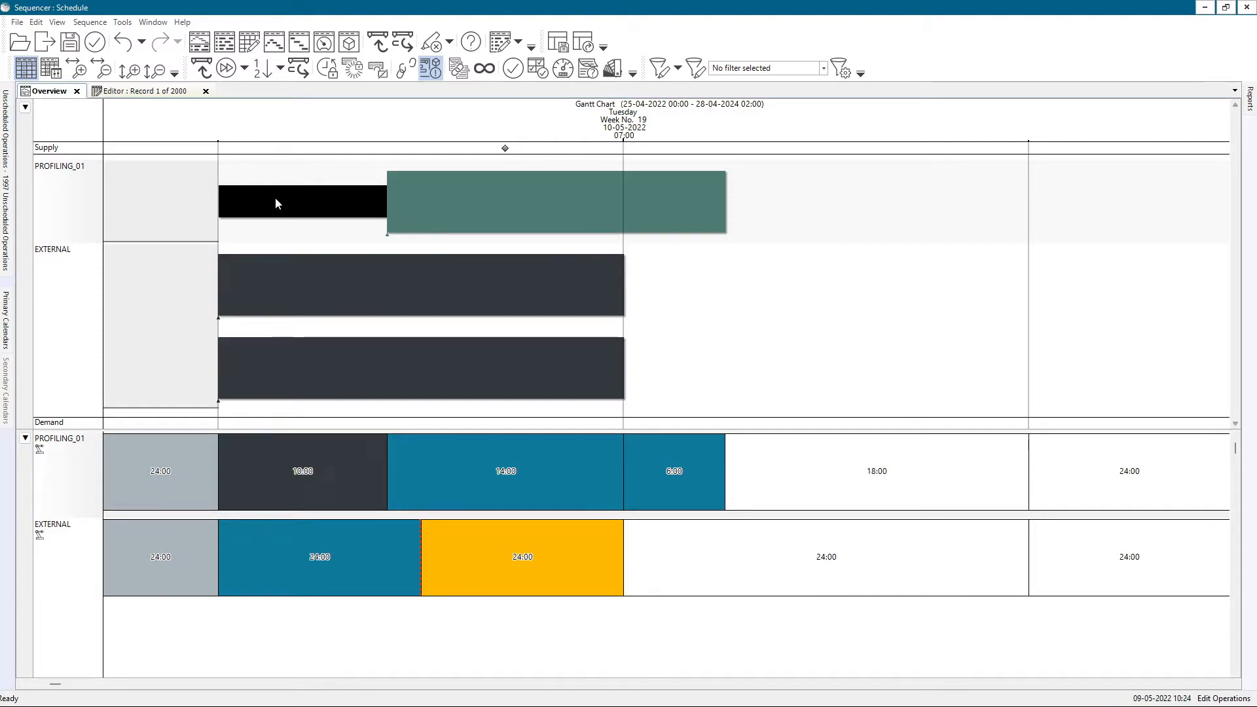
pyautogui.moveTo(293, 196); pyautogui.dragTo(314, 281)
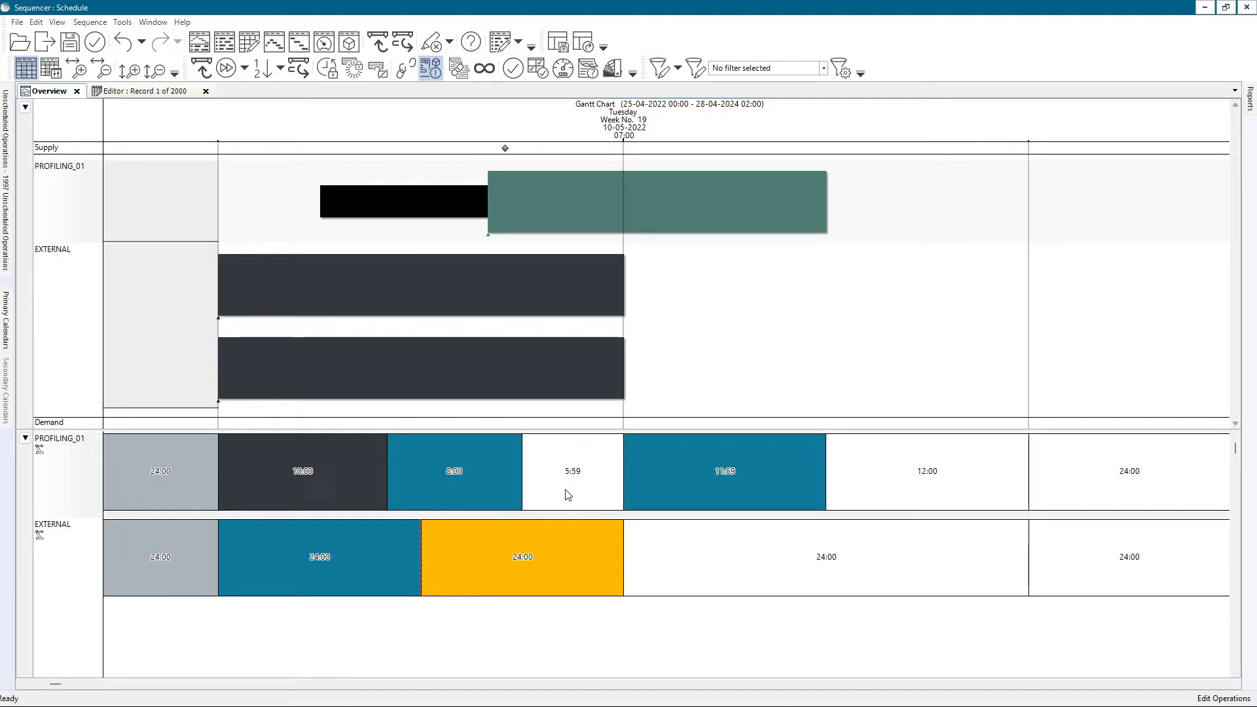
pyautogui.doubleClick(423, 470)
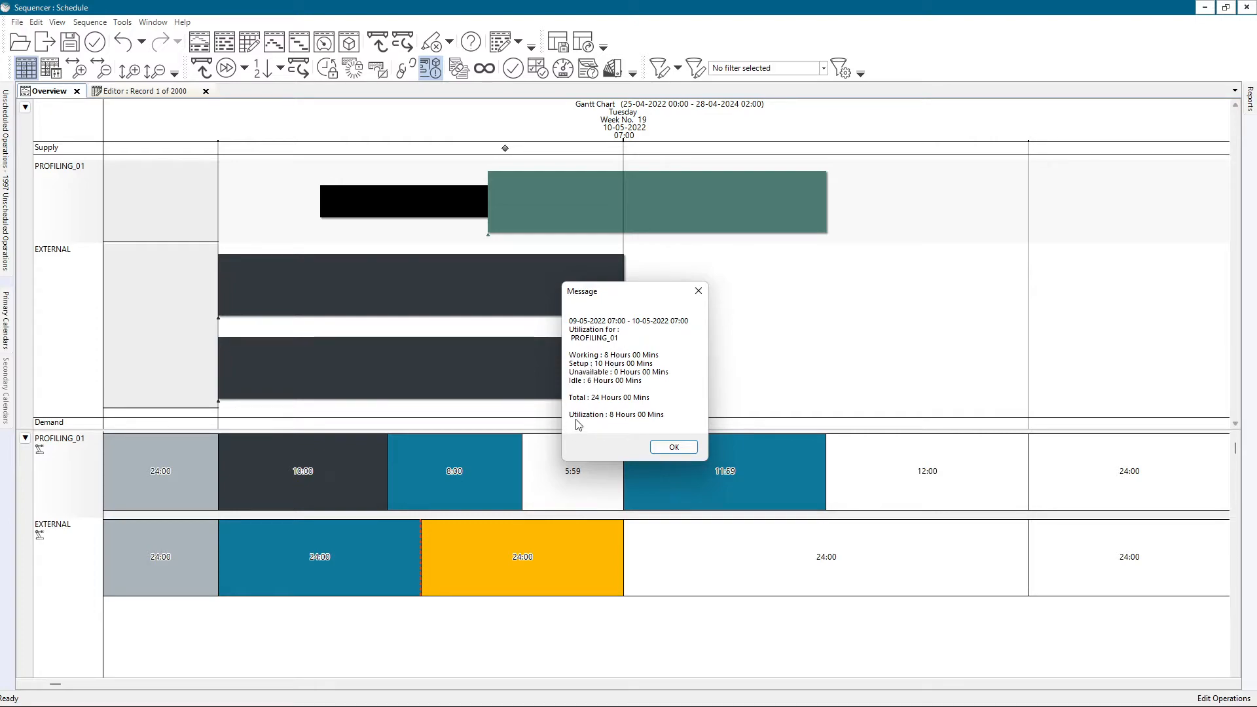
pyautogui.click(658, 447)
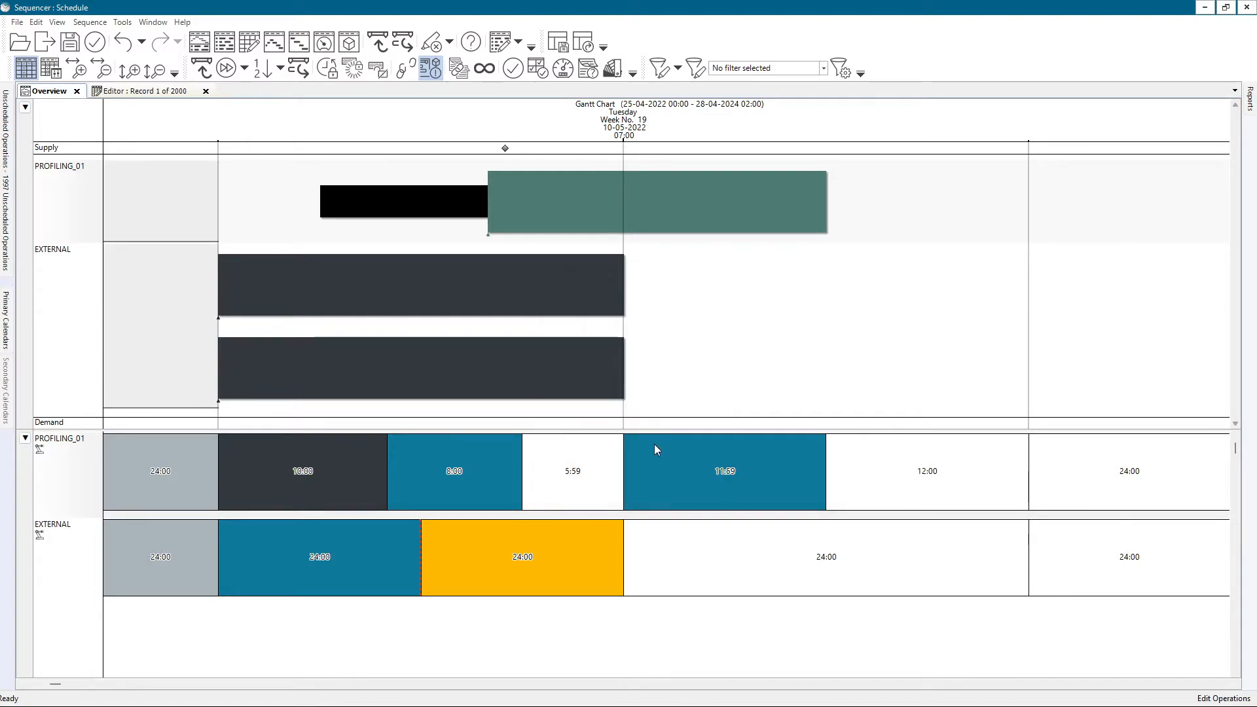
pyautogui.moveTo(389, 211); pyautogui.dragTo(535, 255)
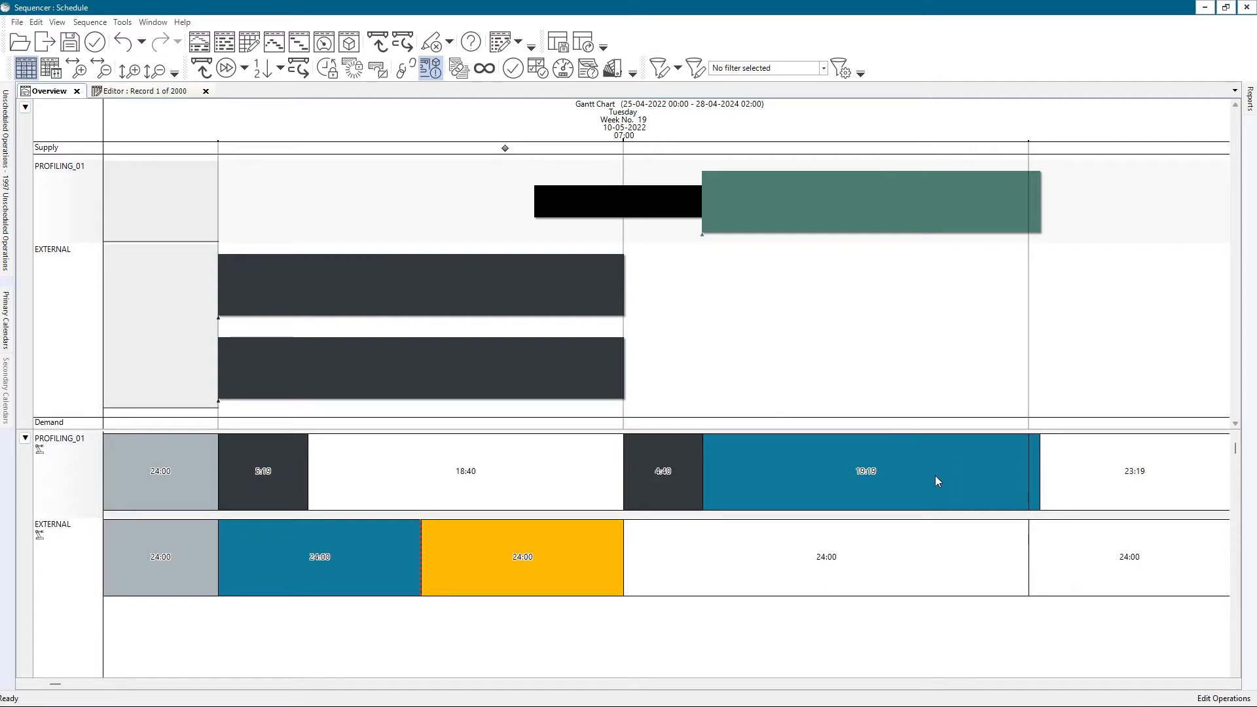
pyautogui.moveTo(595, 203); pyautogui.dragTo(537, 241)
pyautogui.moveTo(538, 194); pyautogui.dragTo(204, 210)
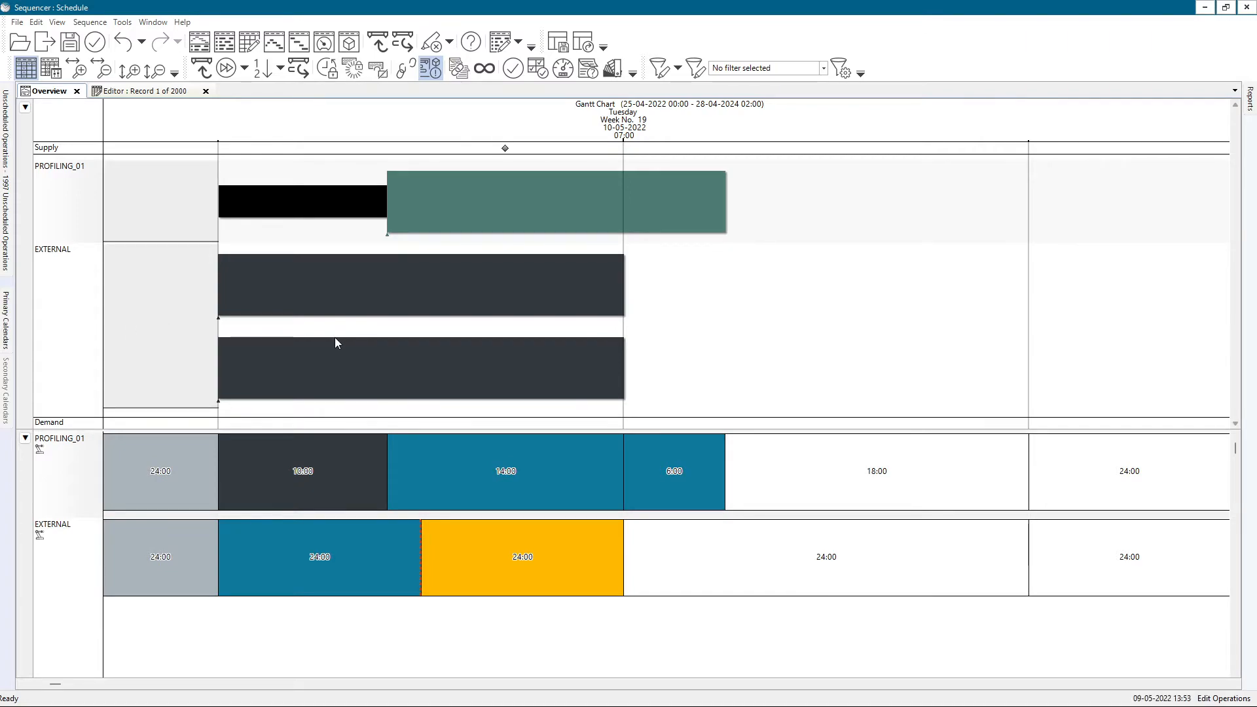
# Set the batch time of the upper EXTERNAL operation to 12 hours and check the overload in its utilization bucket.
pyautogui.moveTo(335, 338)
pyautogui.moveTo(421, 601)
pyautogui.doubleClick(405, 283)
pyautogui.click(370, 122)
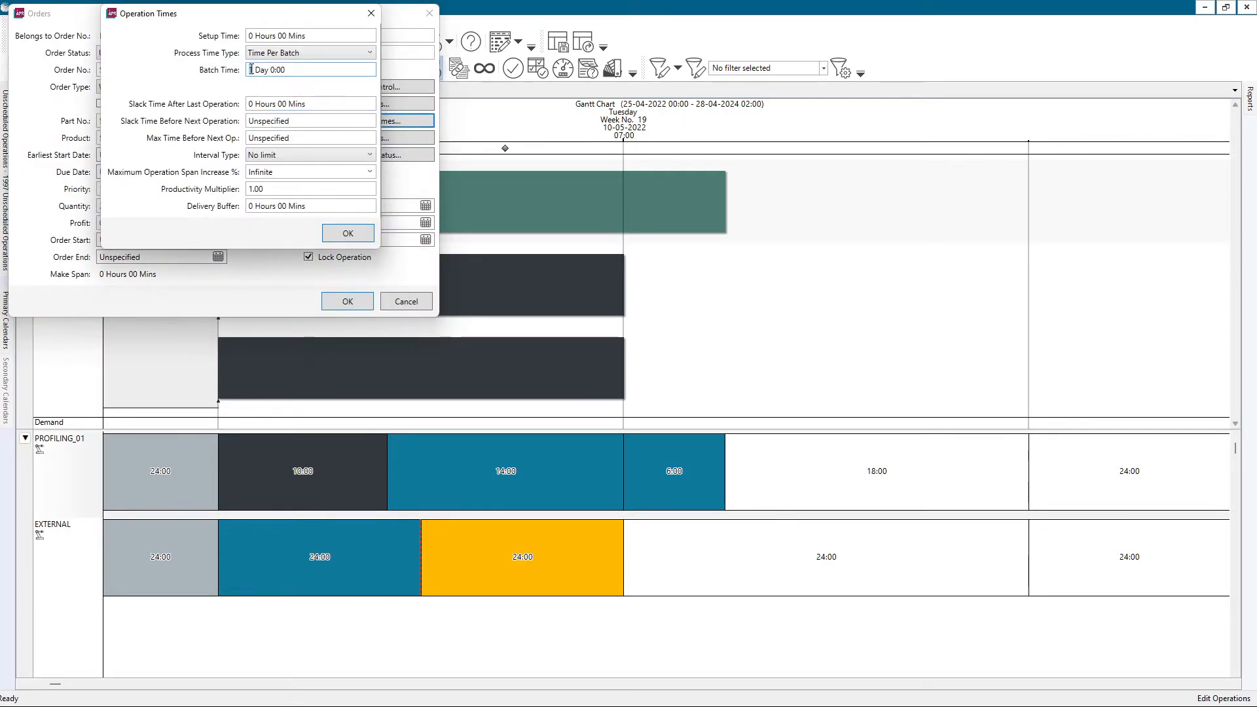
pyautogui.moveTo(286, 70); pyautogui.dragTo(171, 64)
pyautogui.write('12 hours')
pyautogui.click(351, 235)
pyautogui.click(349, 301)
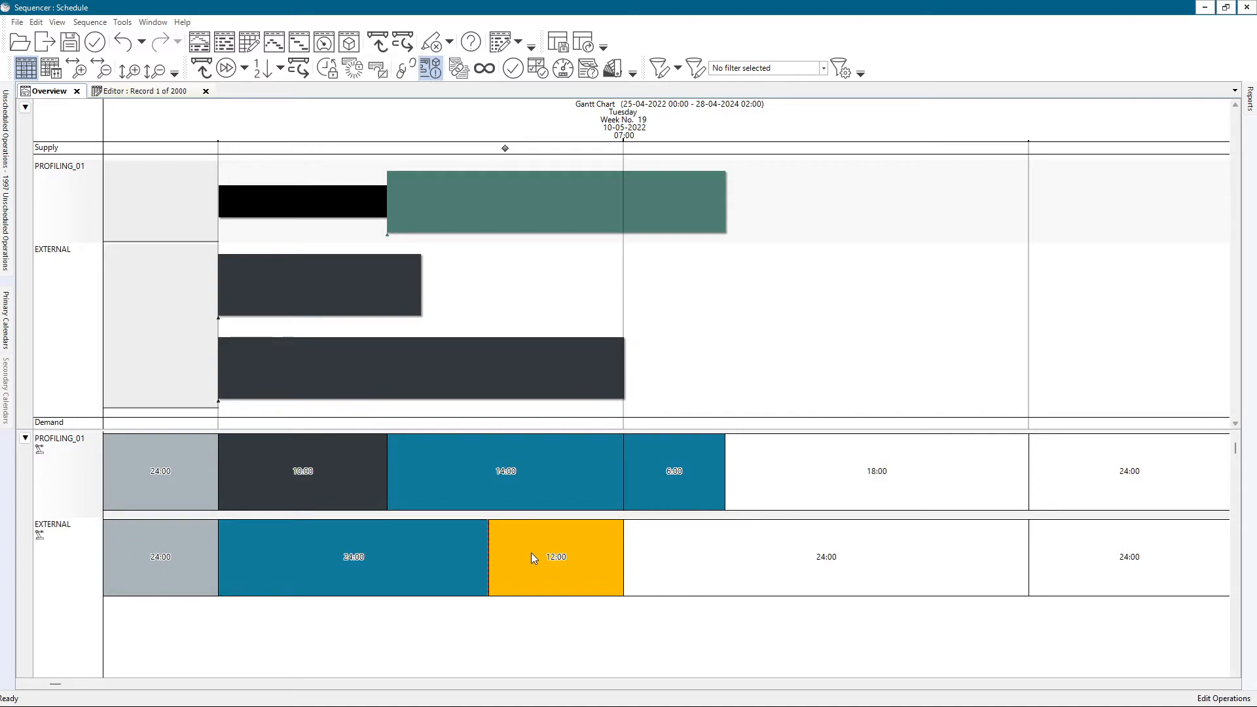
pyautogui.moveTo(531, 553)
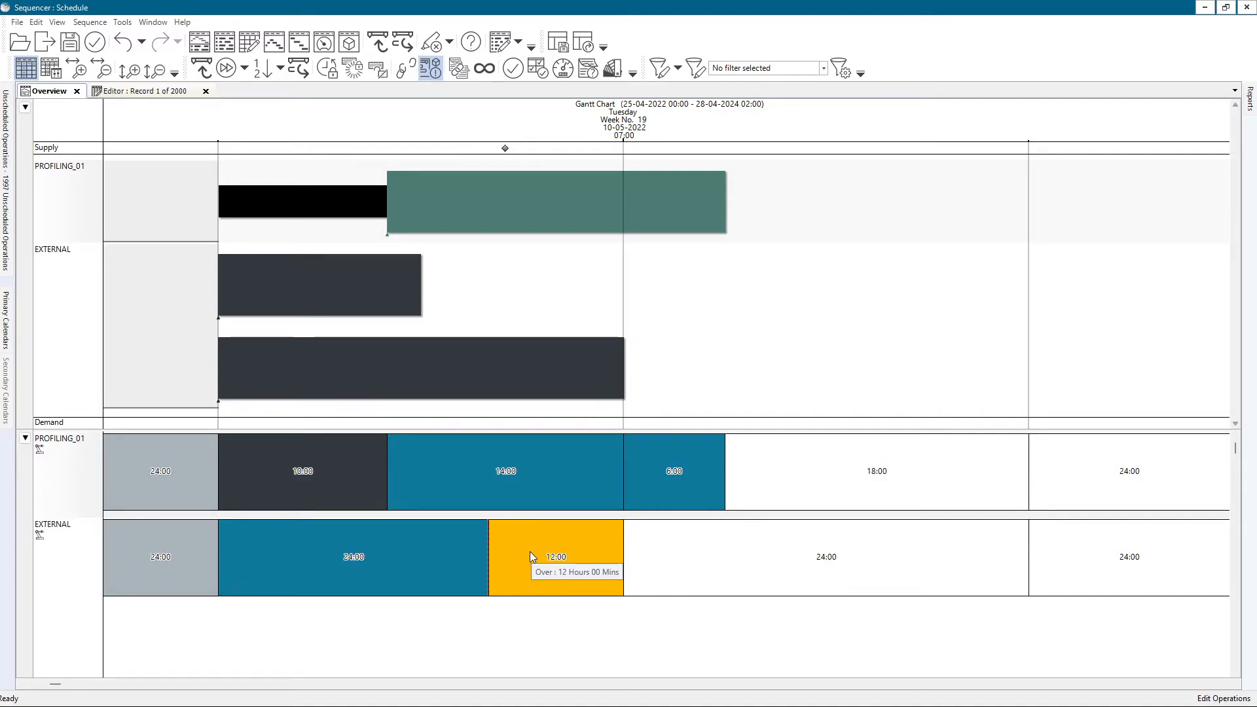
# Enlarge the utilization pane slightly and view its print properties, cancelling without printing.
pyautogui.moveTo(509, 427); pyautogui.dragTo(510, 400)
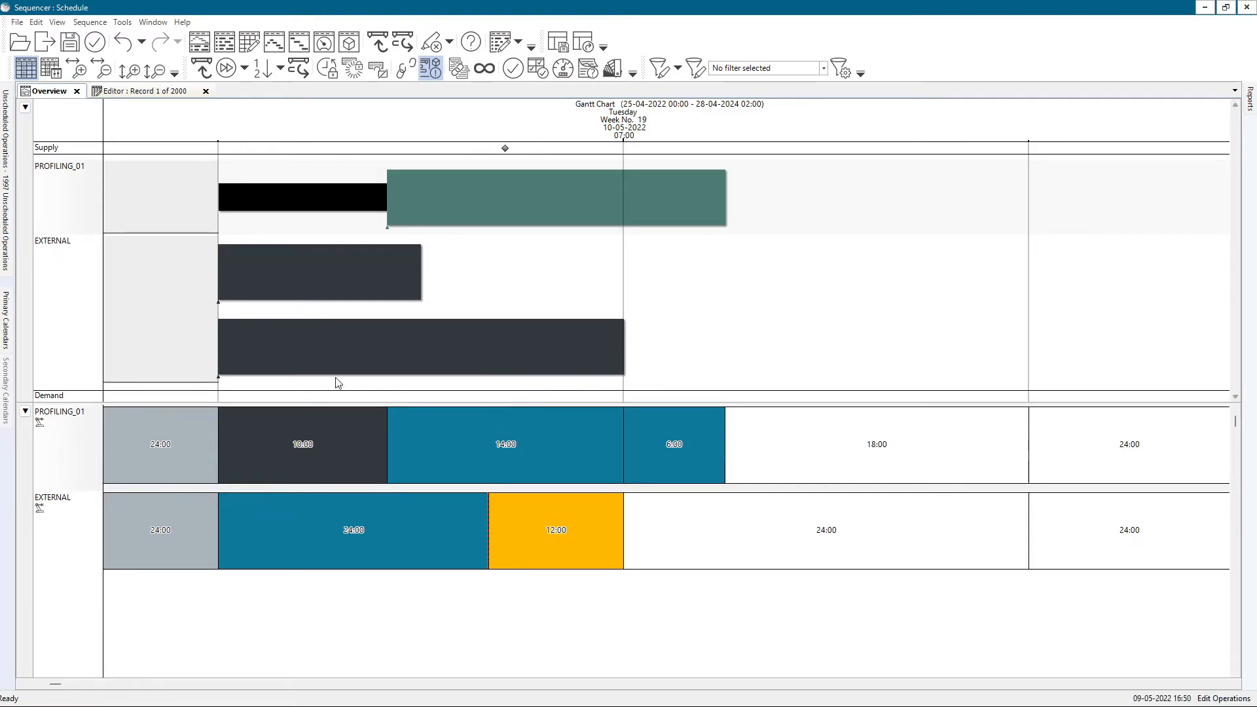
pyautogui.rightClick(320, 434)
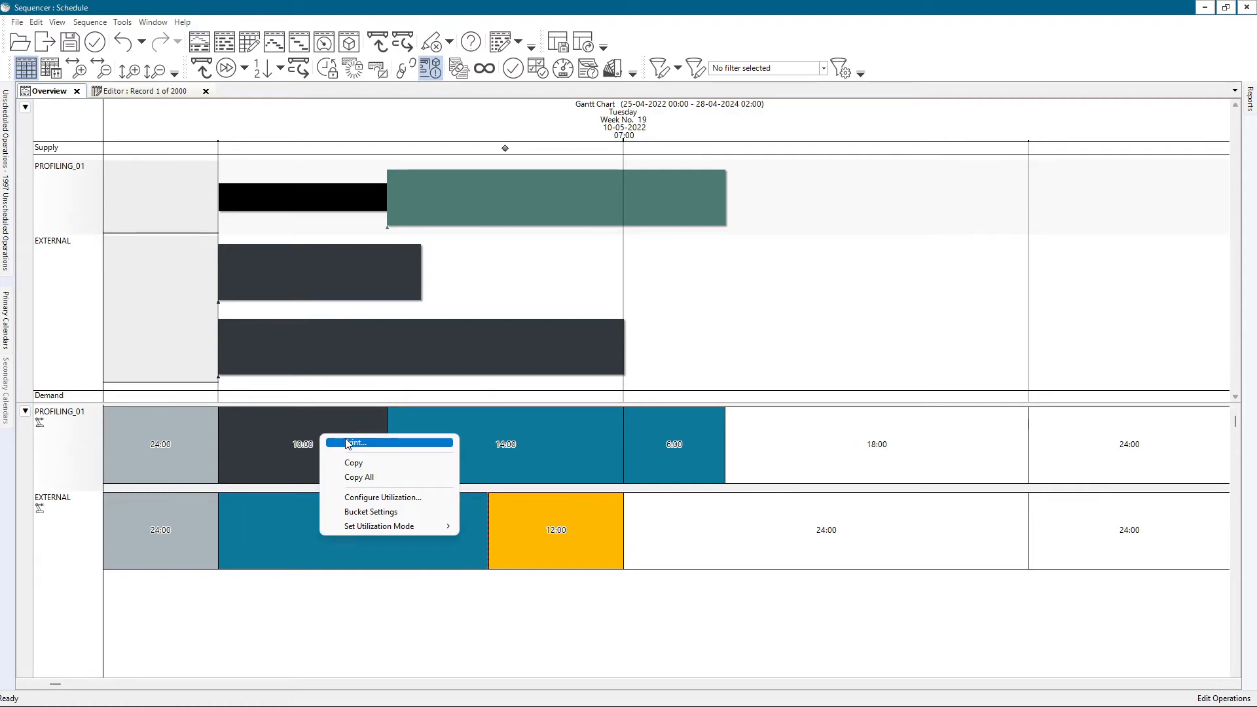
pyautogui.click(352, 443)
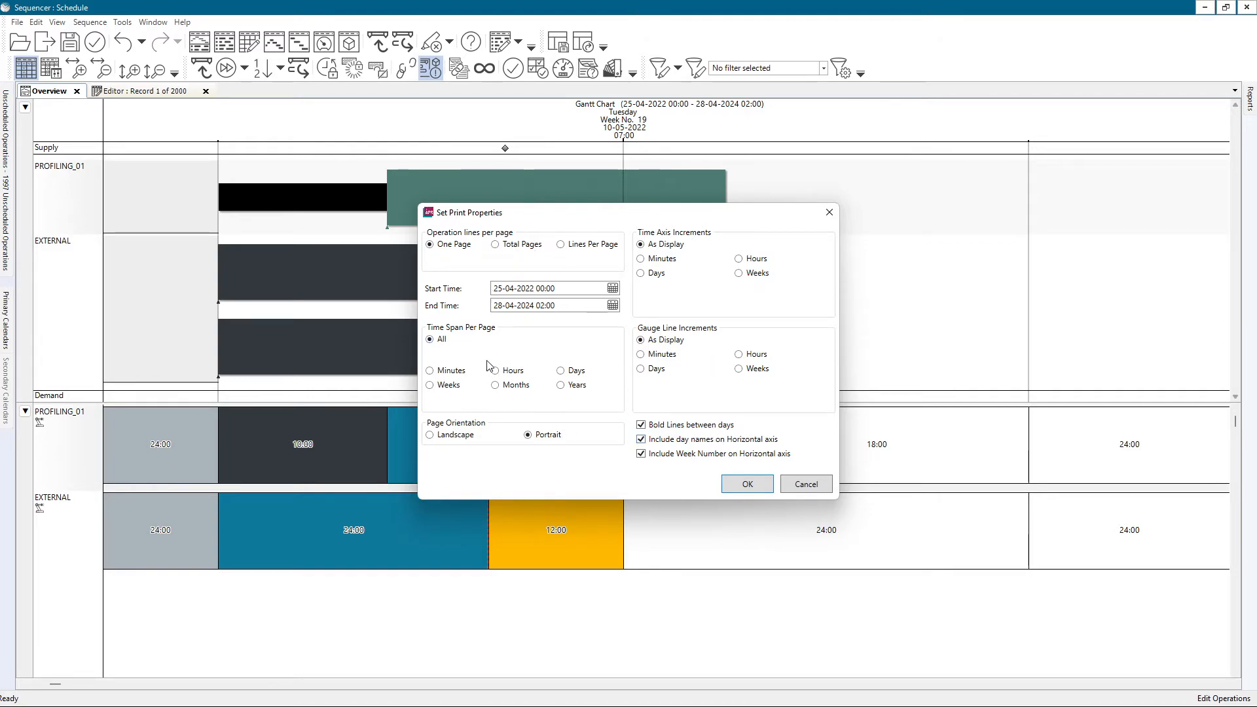
pyautogui.click(804, 488)
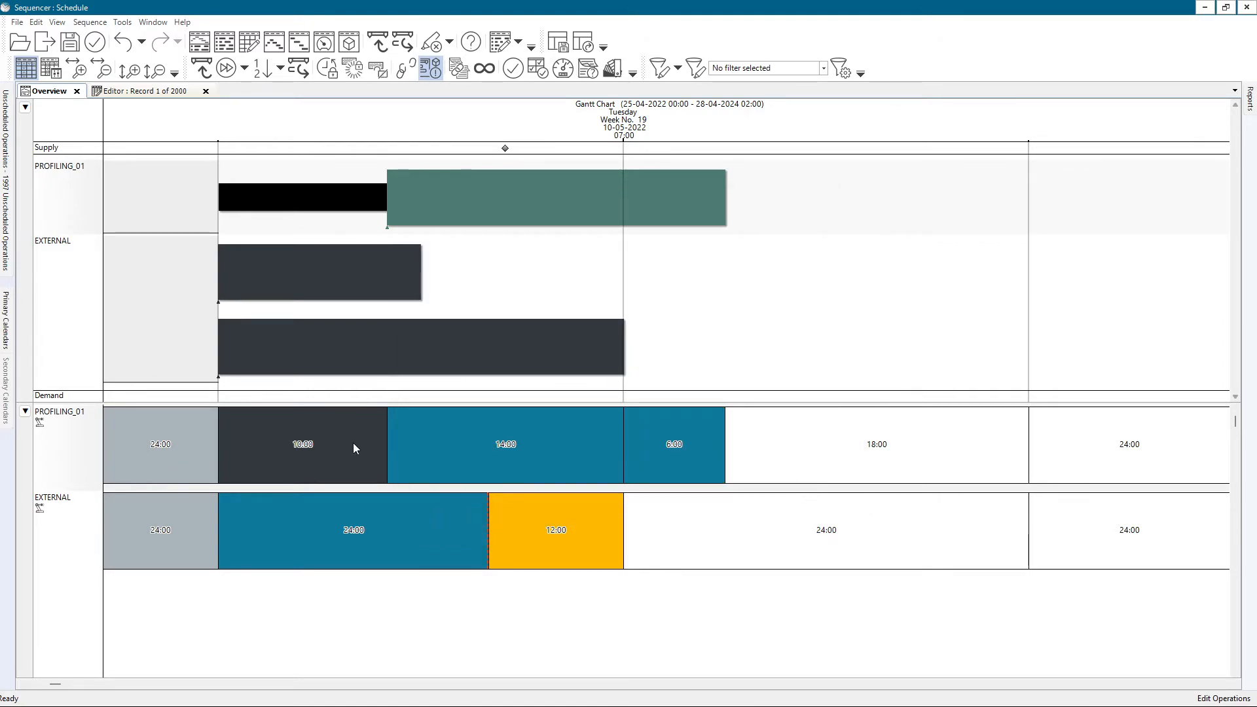
# Copy all the utilization data and paste it at cell A1 of the blank Excel workbook.
pyautogui.rightClick(296, 441)
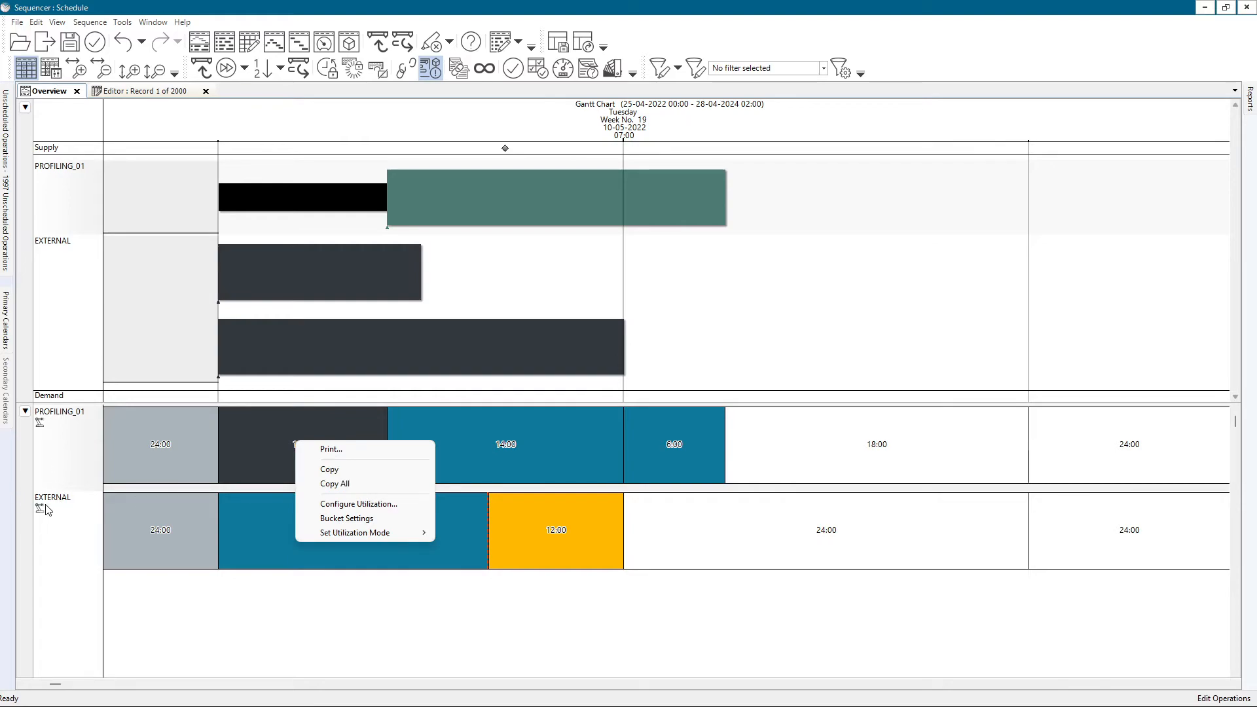
pyautogui.click(335, 484)
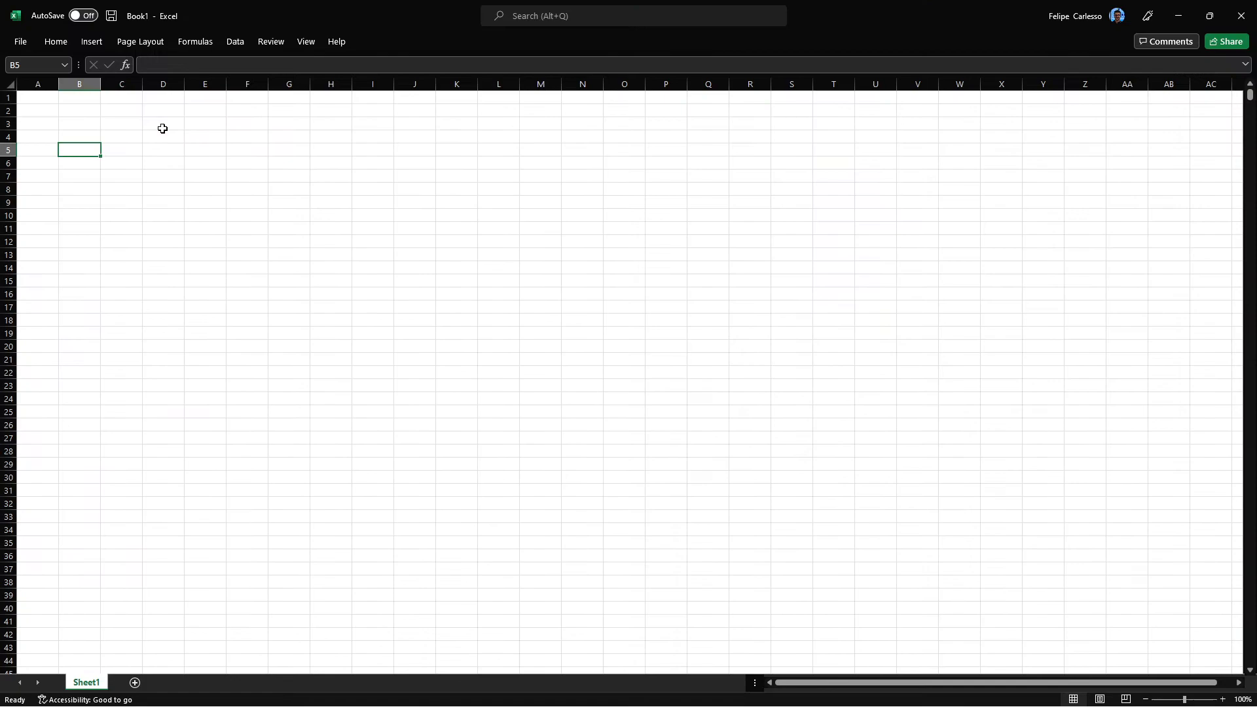
pyautogui.click(98, 123)
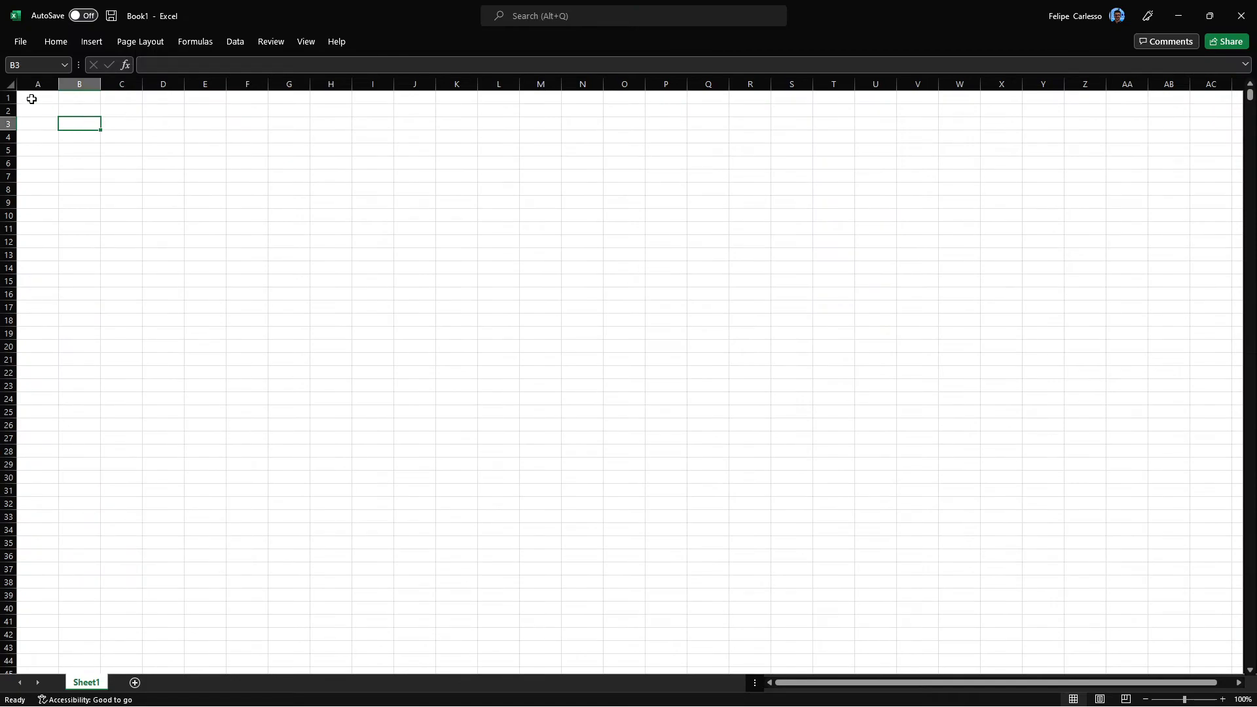
pyautogui.click(31, 99)
pyautogui.hotkey('ctrl', 'v')
# Autofit the widths of all columns in the pasted utilization table.
pyautogui.click(11, 84)
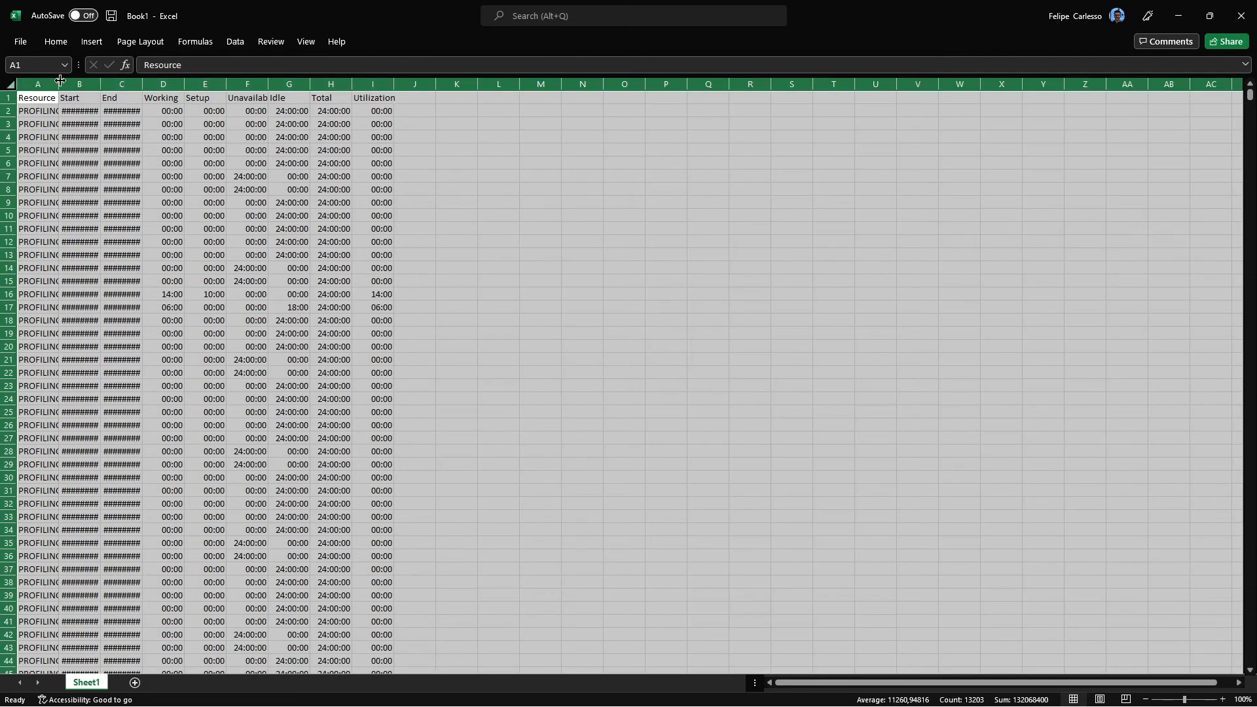
pyautogui.doubleClick(59, 83)
pyautogui.click(174, 255)
# Add filters to the header row of the utilization table, starting from the Resource heading in A1.
pyautogui.click(38, 98)
pyautogui.click(56, 41)
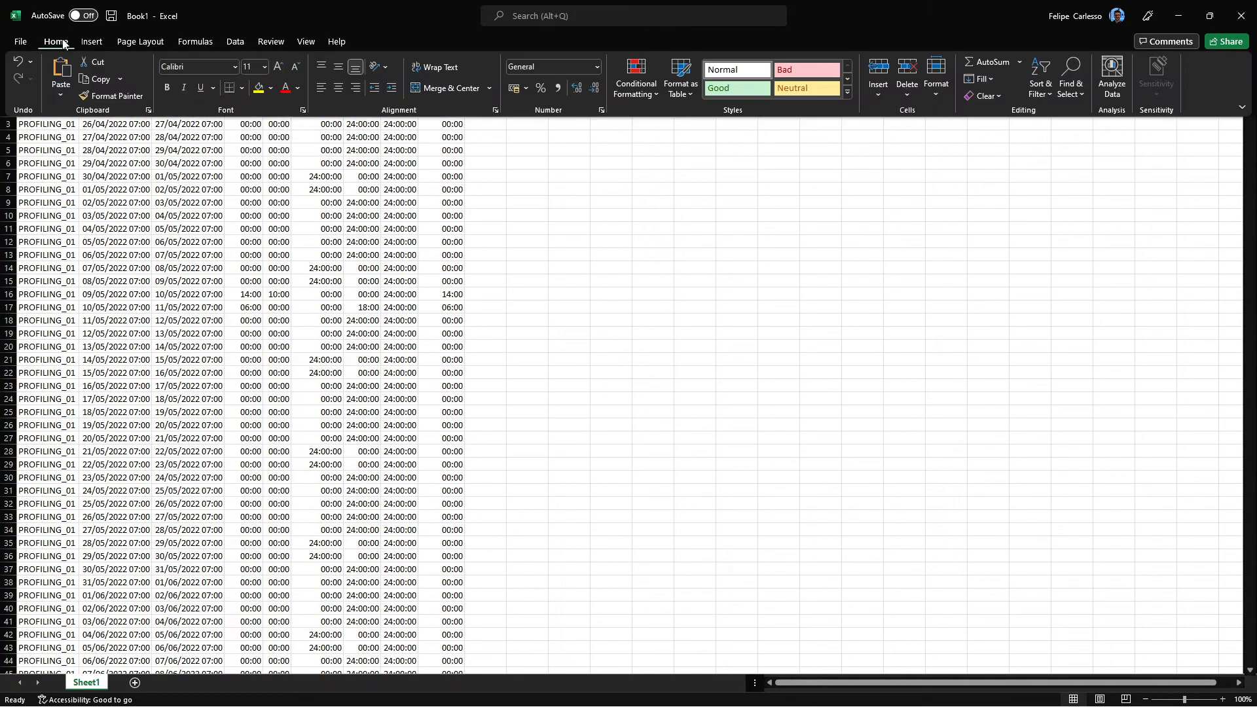
pyautogui.doubleClick(63, 43)
pyautogui.click(1043, 84)
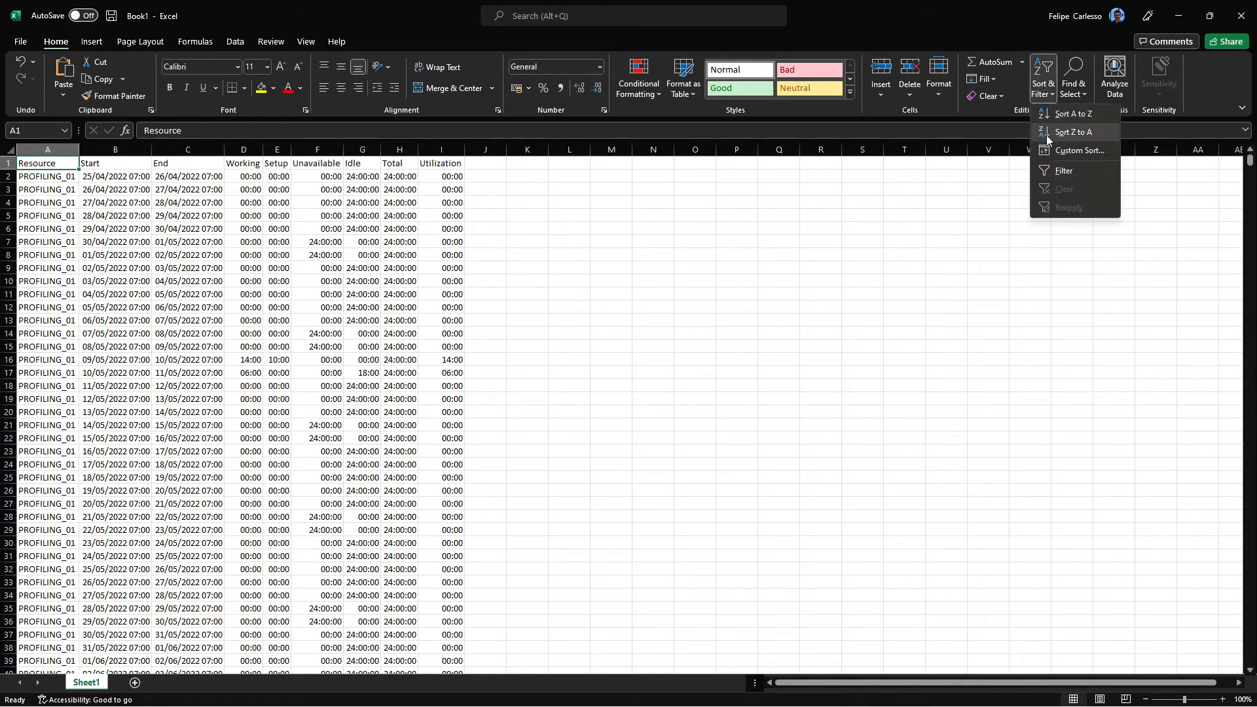
pyautogui.click(1051, 172)
pyautogui.click(533, 319)
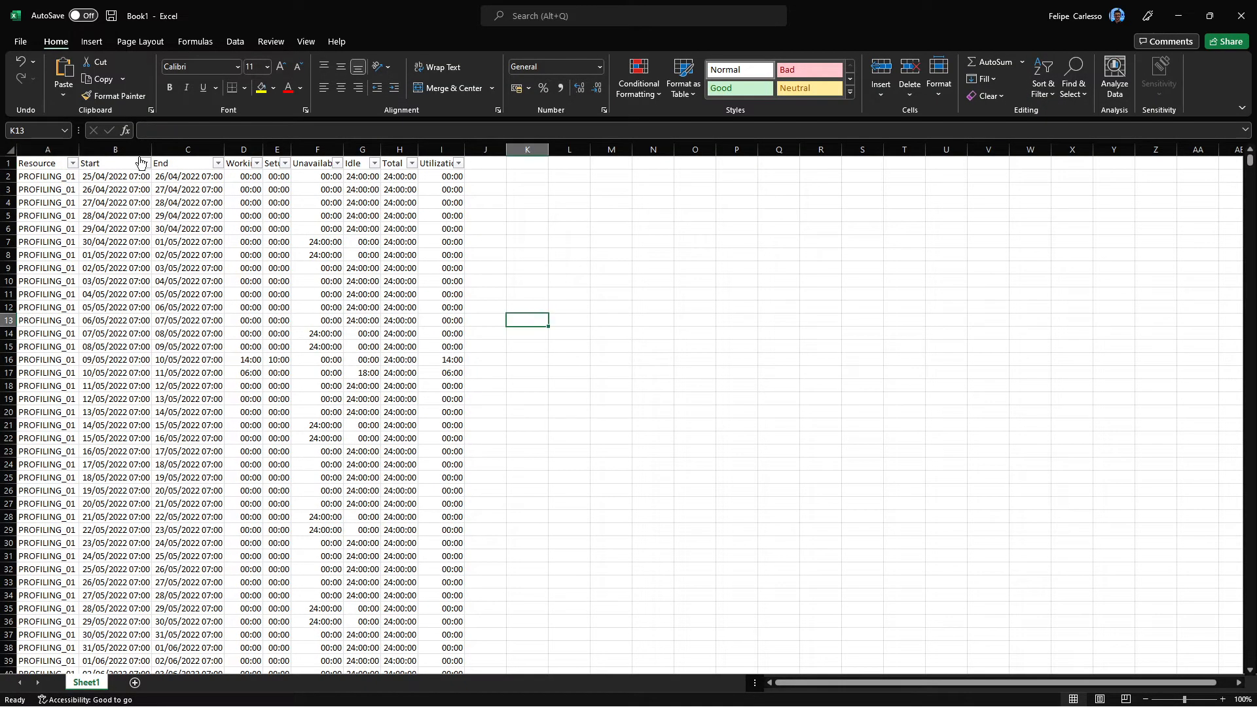
# Check which resources the Resource filter offers, leave the filter unapplied, and select row 2 for reading.
pyautogui.click(73, 163)
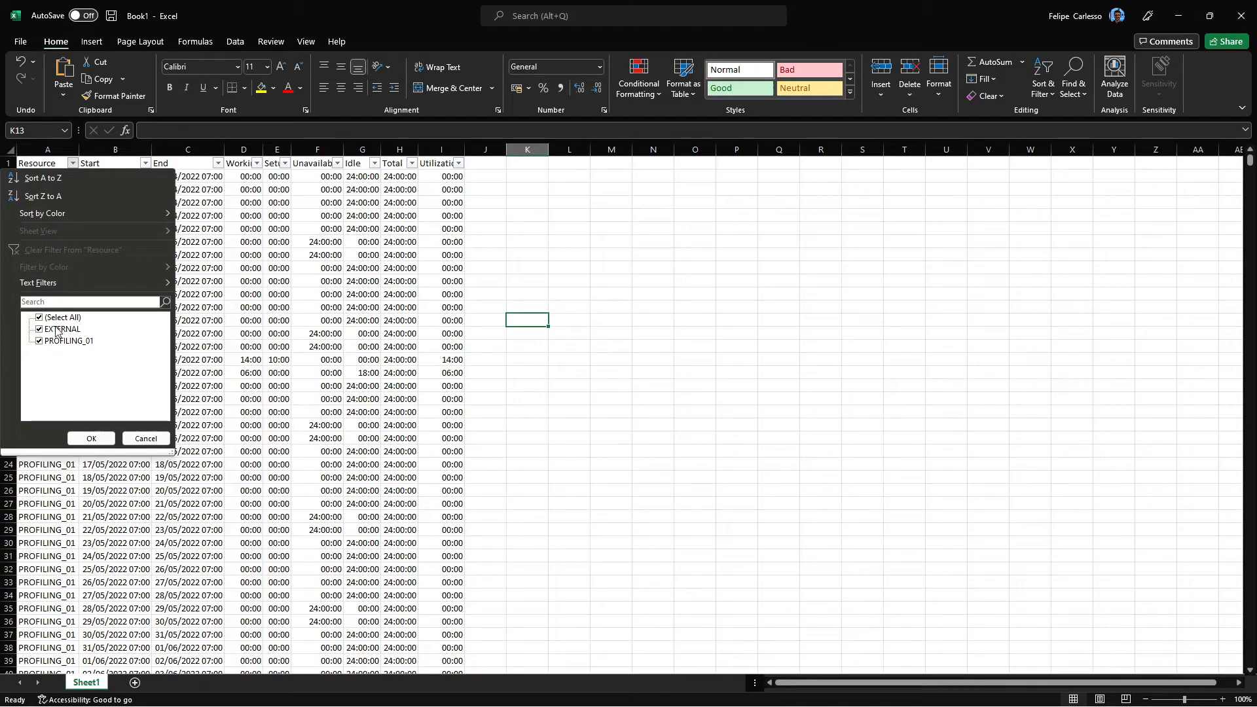
pyautogui.click(147, 438)
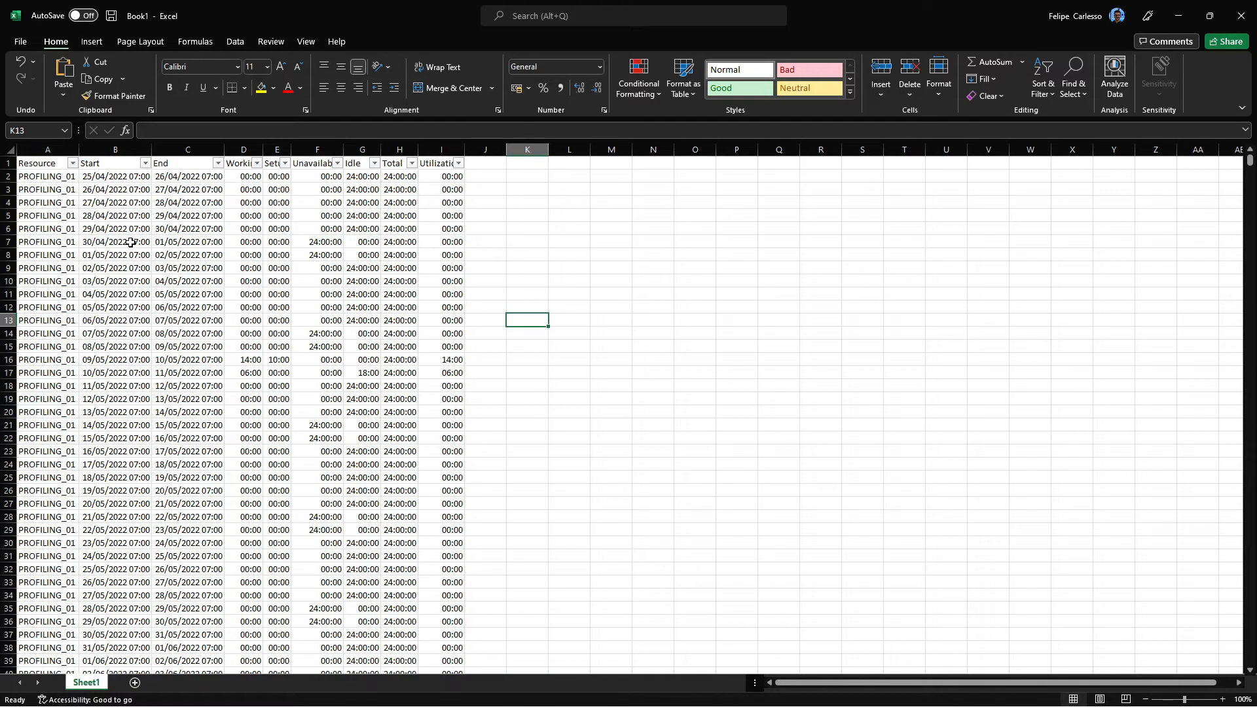
pyautogui.click(7, 176)
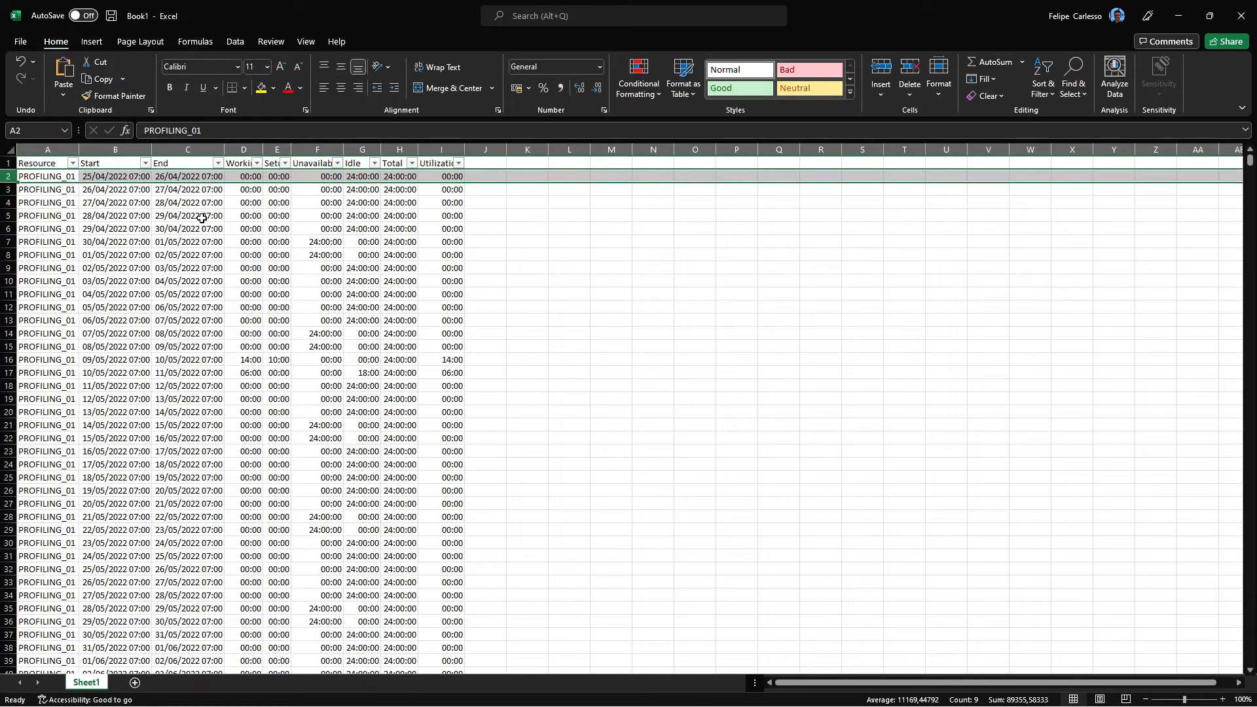
# Autofit the Working through Idle columns and review the Working, Unavailable, Idle, Total and Utilization columns.
pyautogui.moveTo(244, 150); pyautogui.dragTo(363, 150)
pyautogui.doubleClick(381, 149)
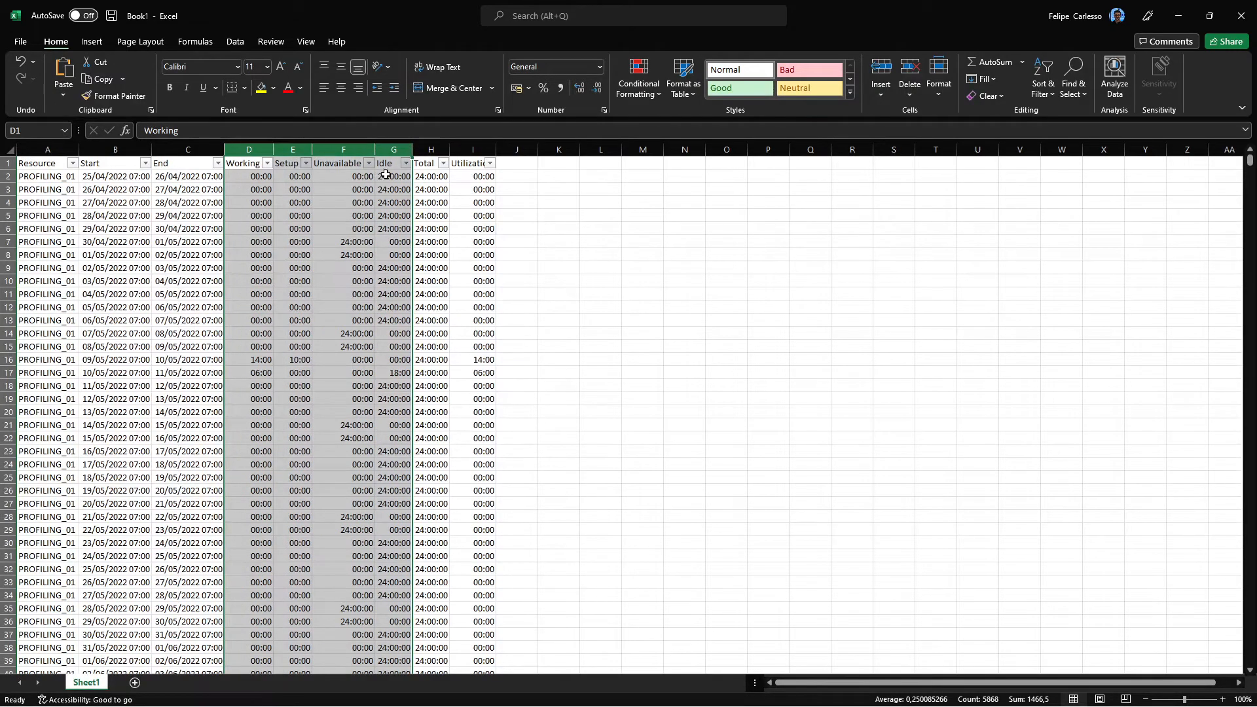
pyautogui.click(243, 149)
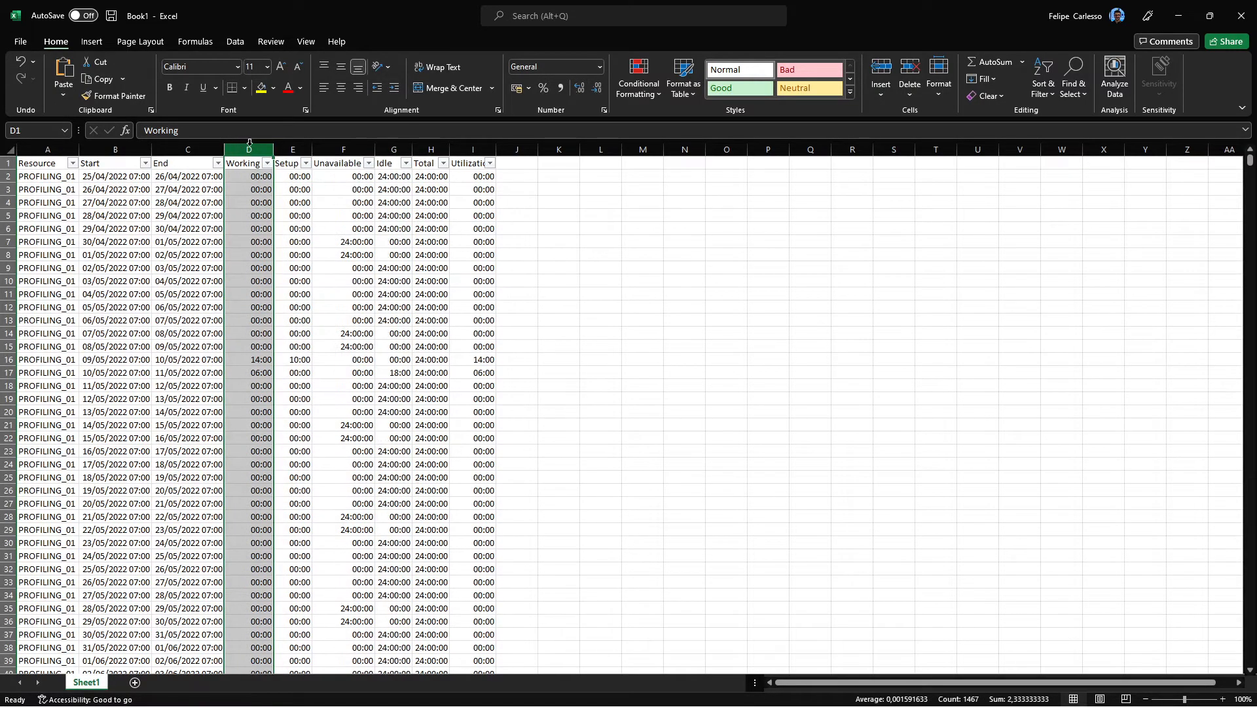
pyautogui.click(333, 149)
pyautogui.click(393, 150)
pyautogui.click(430, 149)
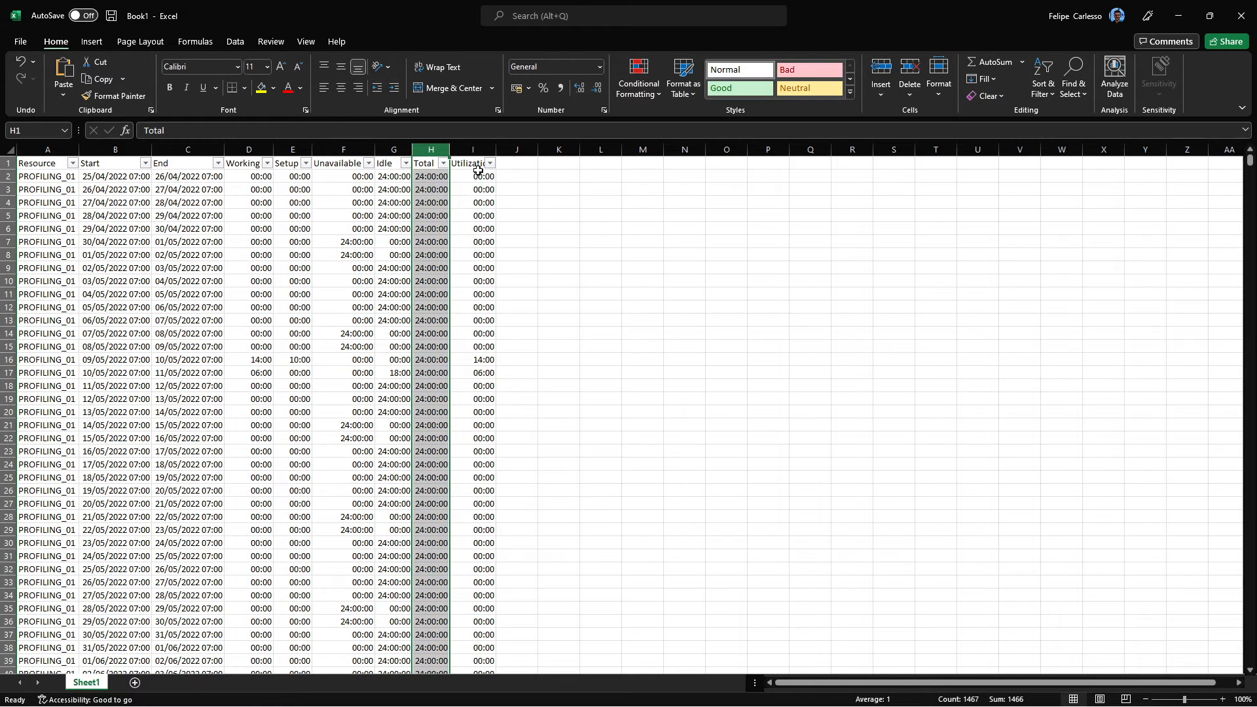
pyautogui.click(475, 149)
pyautogui.click(237, 165)
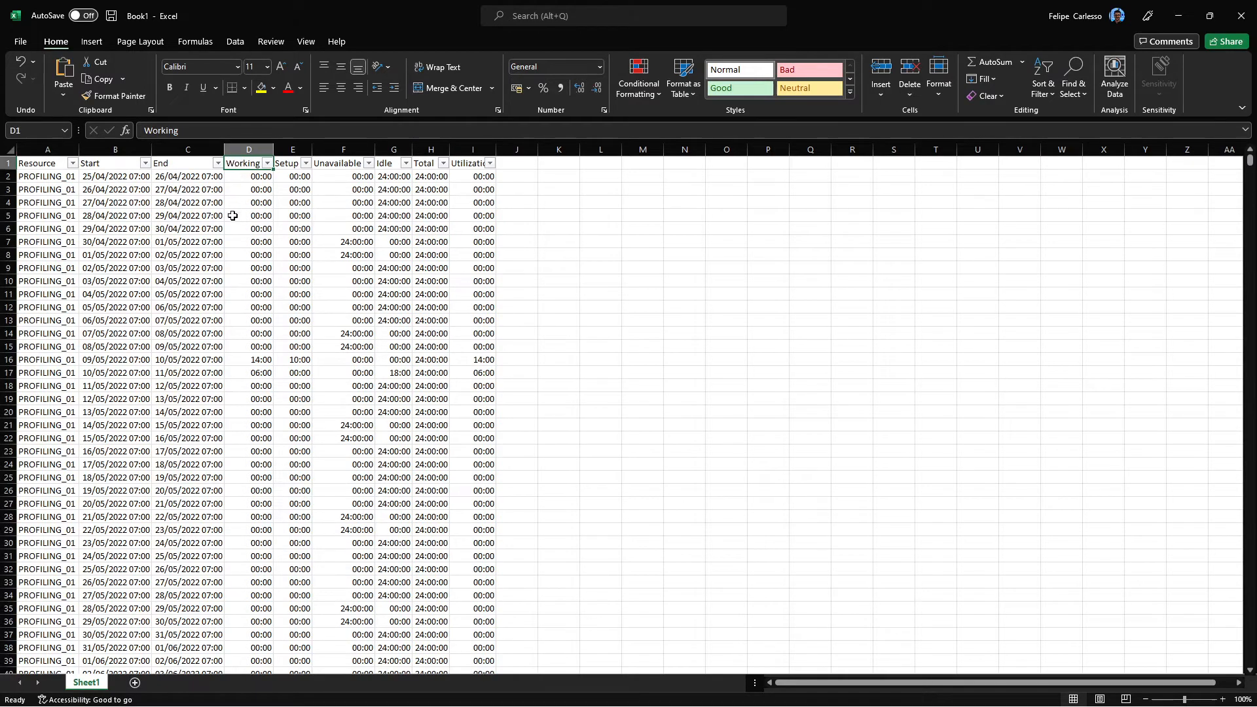
# Filter the Resource column to show only EXTERNAL by excluding PROFILING_01.
pyautogui.click(73, 163)
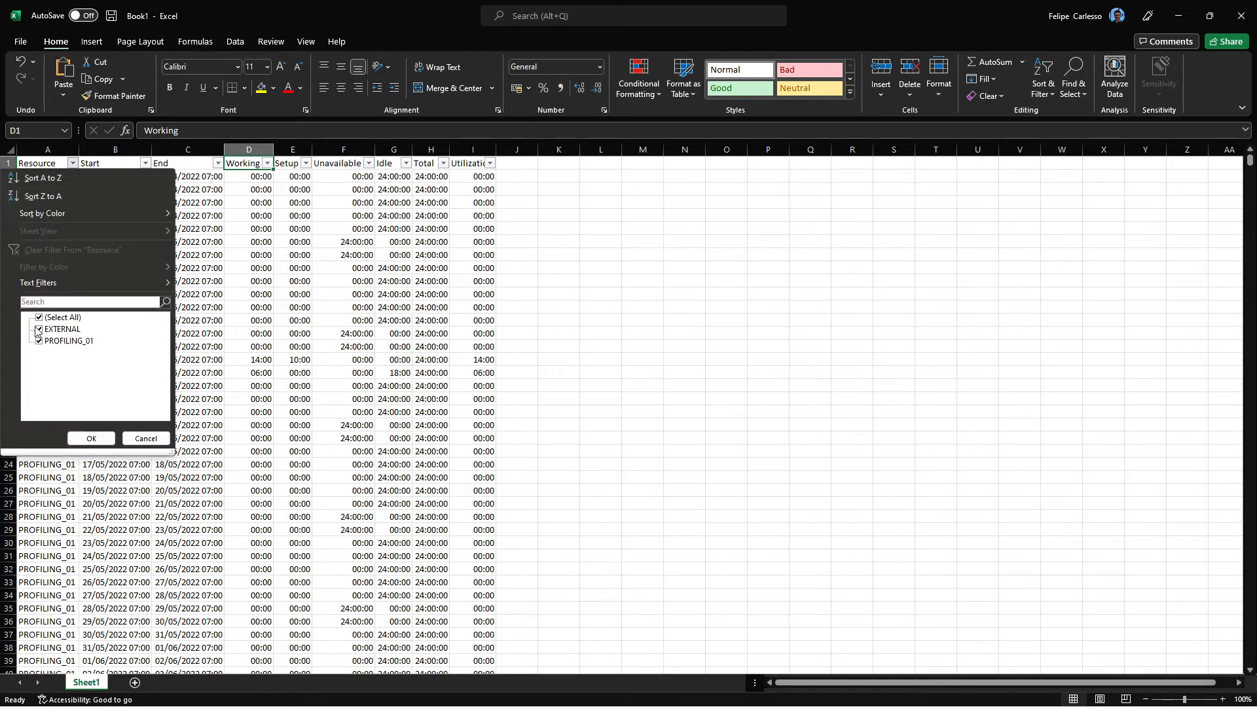
pyautogui.click(61, 341)
pyautogui.click(91, 438)
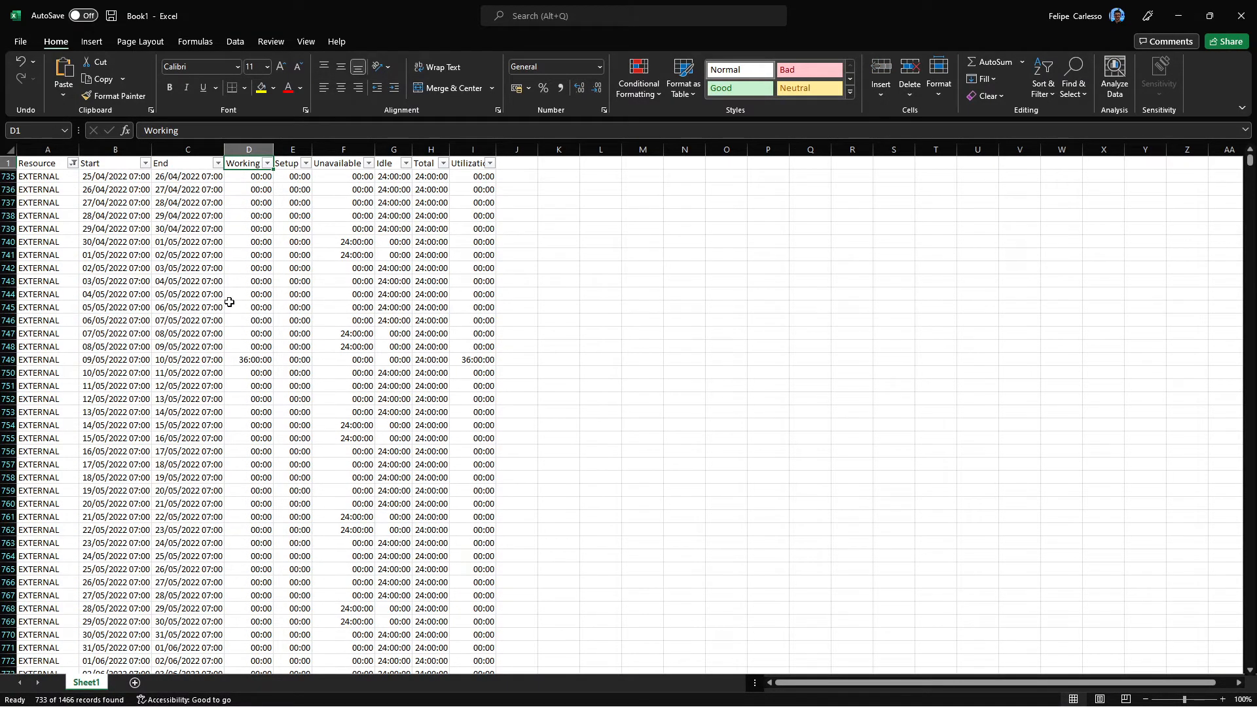
# Compare the Working, Total and Utilization values in the EXTERNAL row starting 09/05/2022 07:00.
pyautogui.click(246, 360)
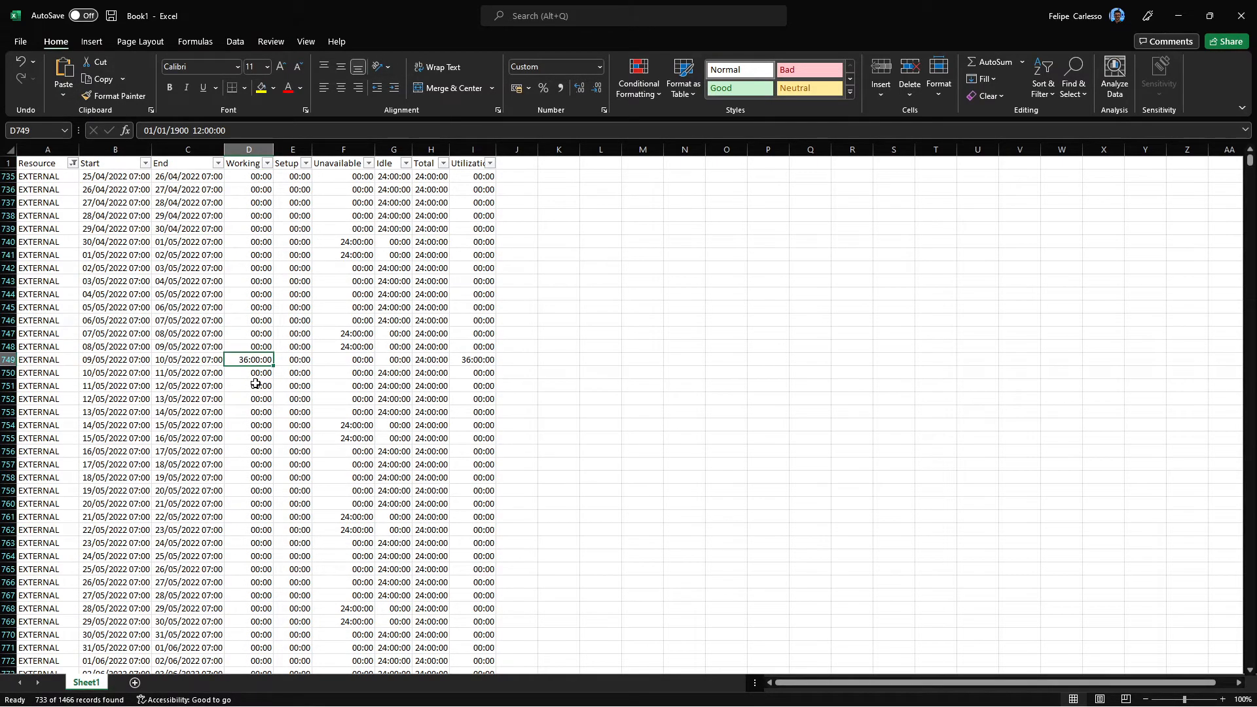
pyautogui.click(467, 360)
pyautogui.write('36:00:00')
pyautogui.click(252, 359)
pyautogui.click(423, 356)
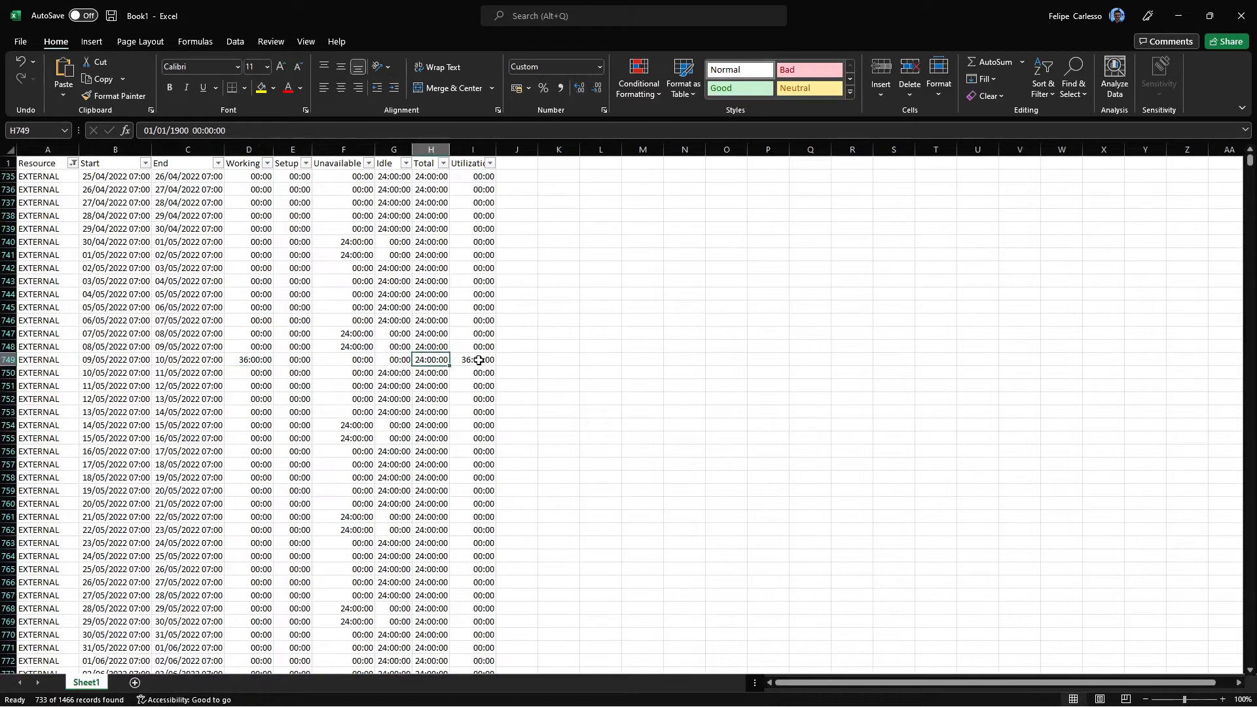
pyautogui.click(477, 360)
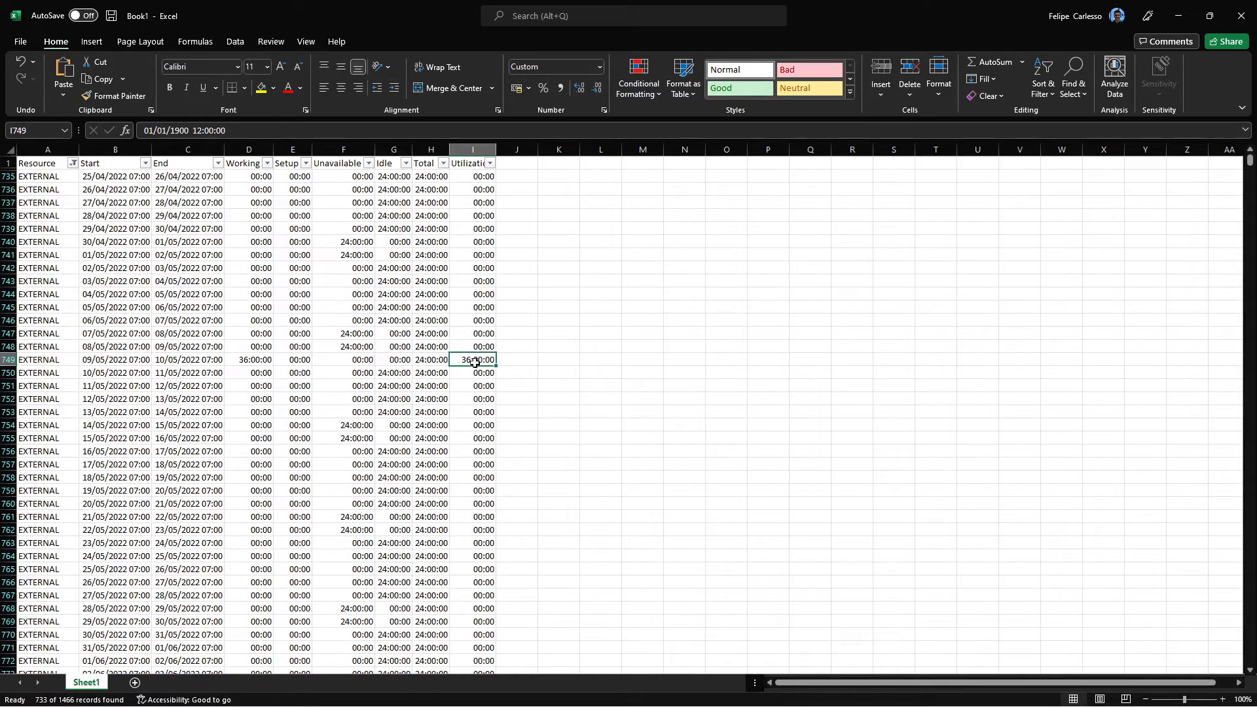
pyautogui.click(248, 358)
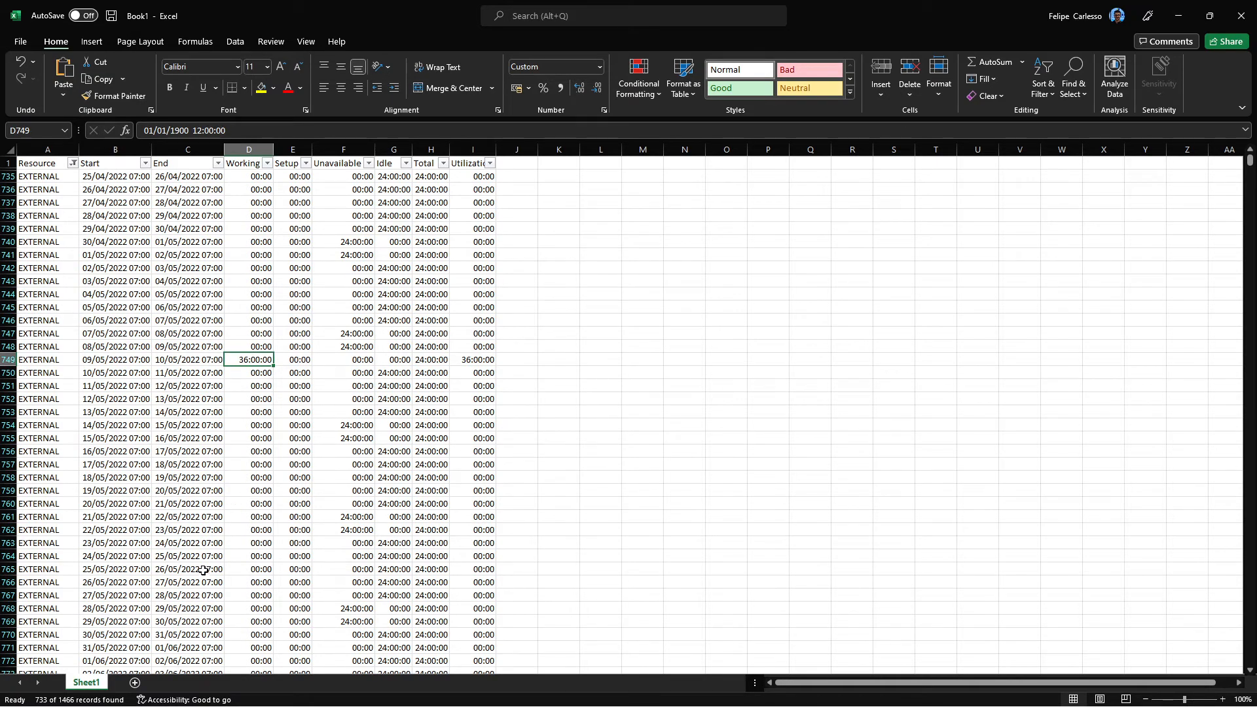
# Close the Excel workbook without saving it and return to the Sequencer schedule.
pyautogui.click(1249, 18)
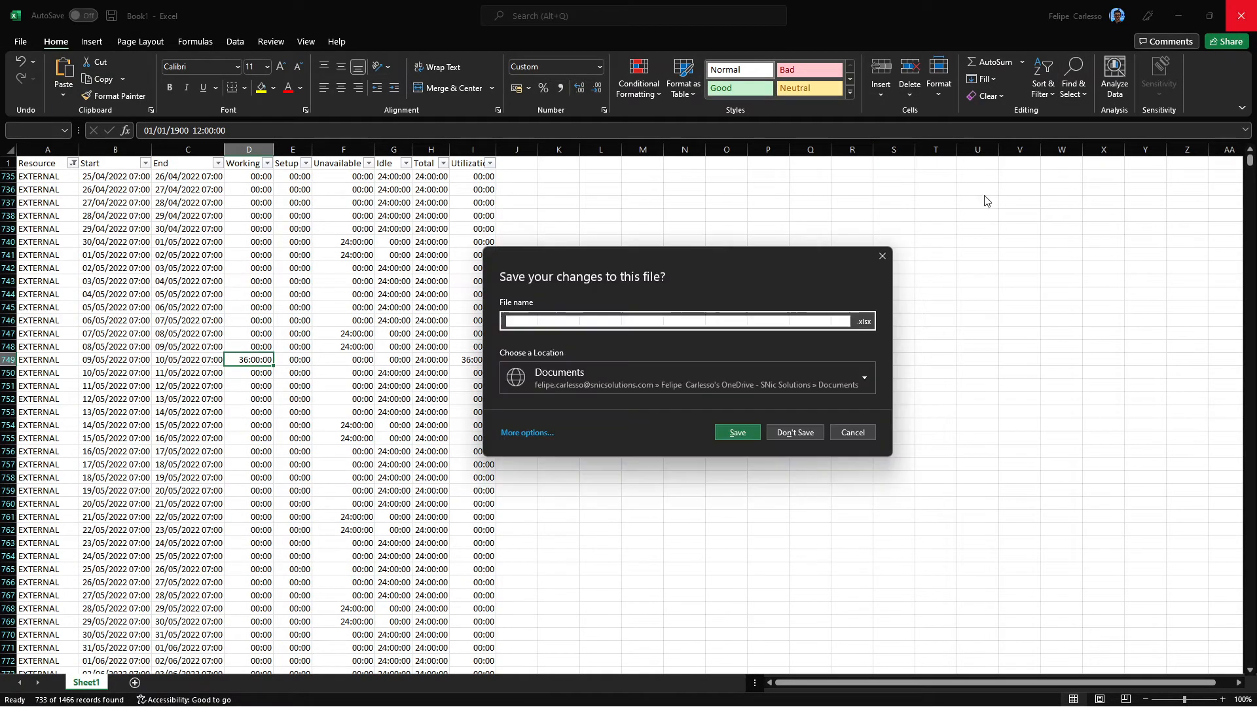
pyautogui.click(782, 431)
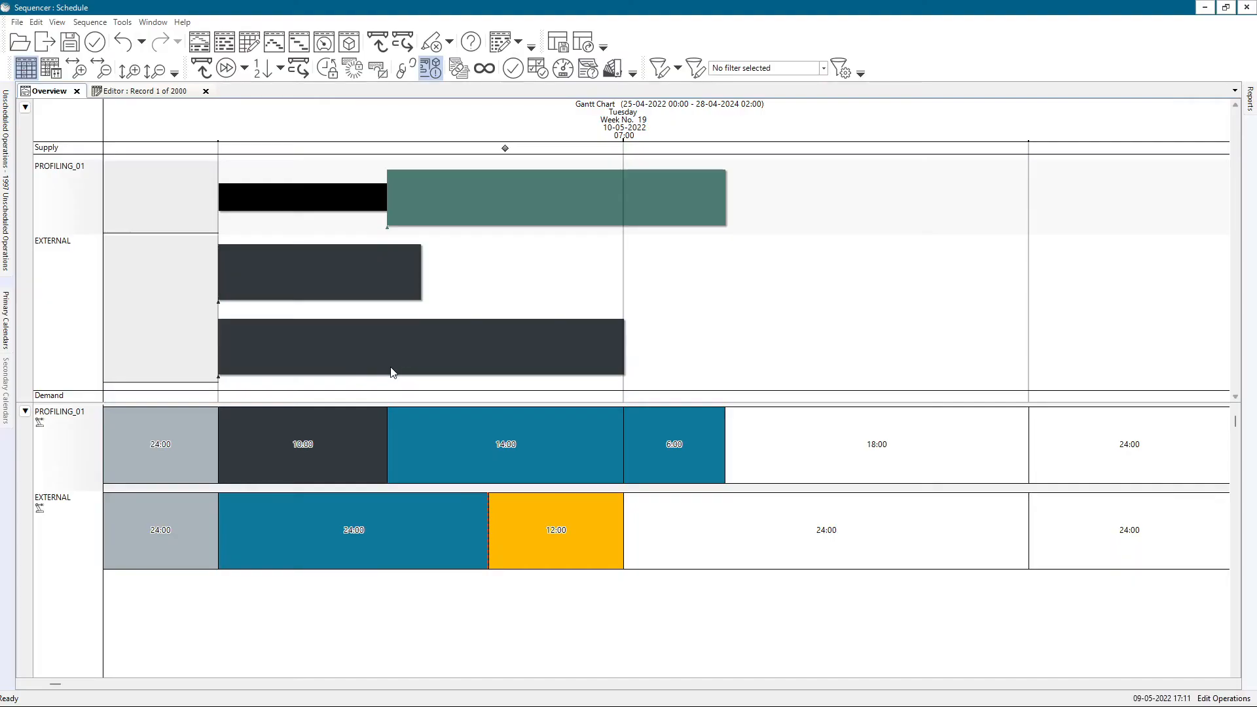
pyautogui.scroll(-1, 446, 385)
pyautogui.scroll(1, 370, 399)
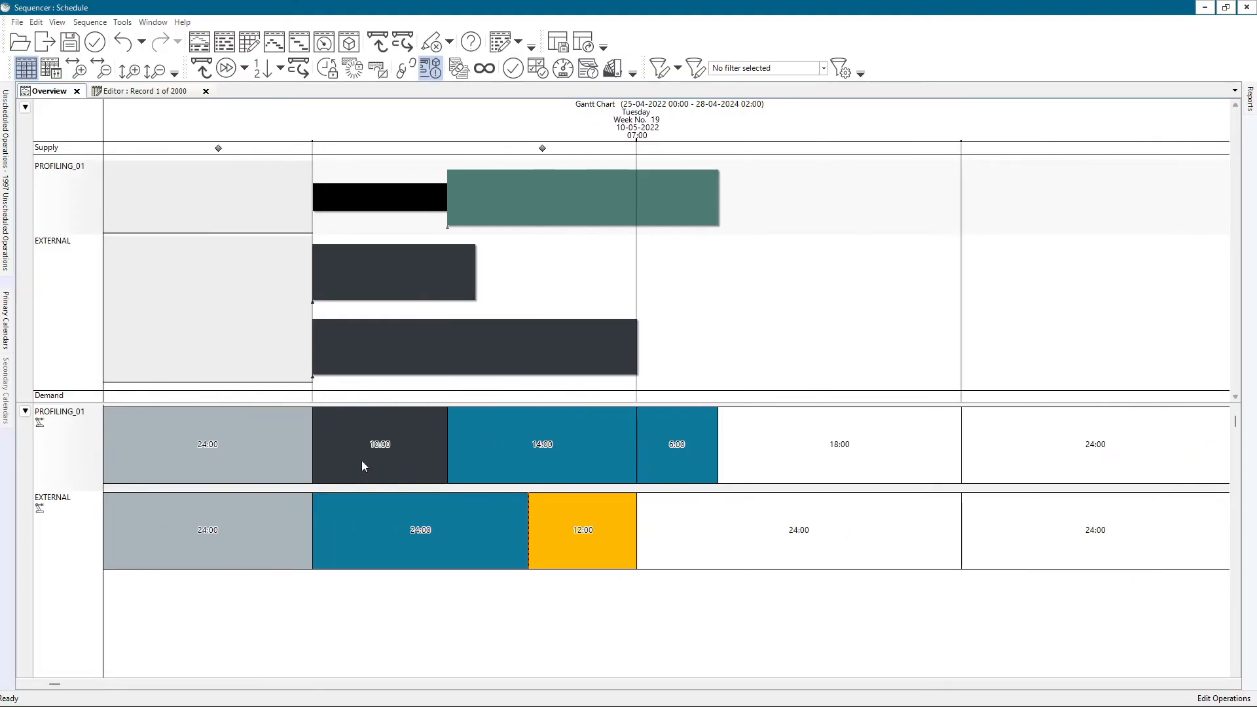
# Open the utilization configuration, add the Factory resource group and deselect the PROFILING_01 resource.
pyautogui.rightClick(152, 446)
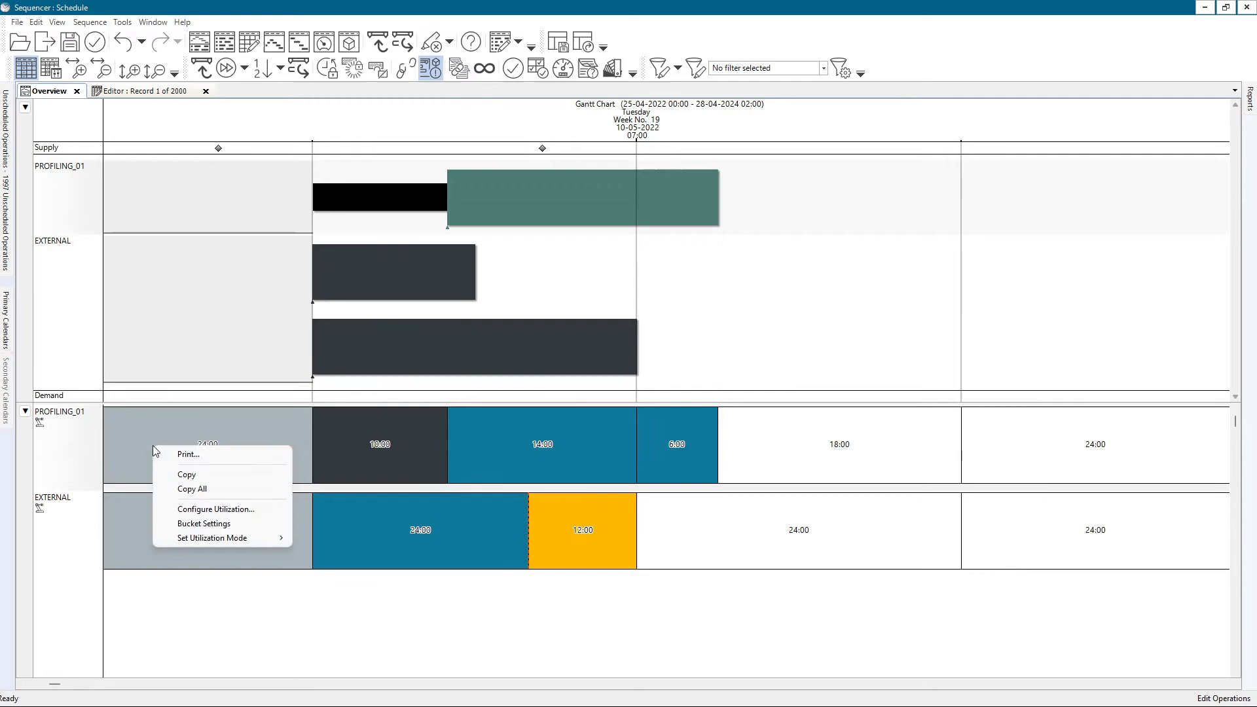
pyautogui.click(187, 509)
pyautogui.moveTo(779, 278); pyautogui.dragTo(774, 426)
pyautogui.scroll(3, 668, 404)
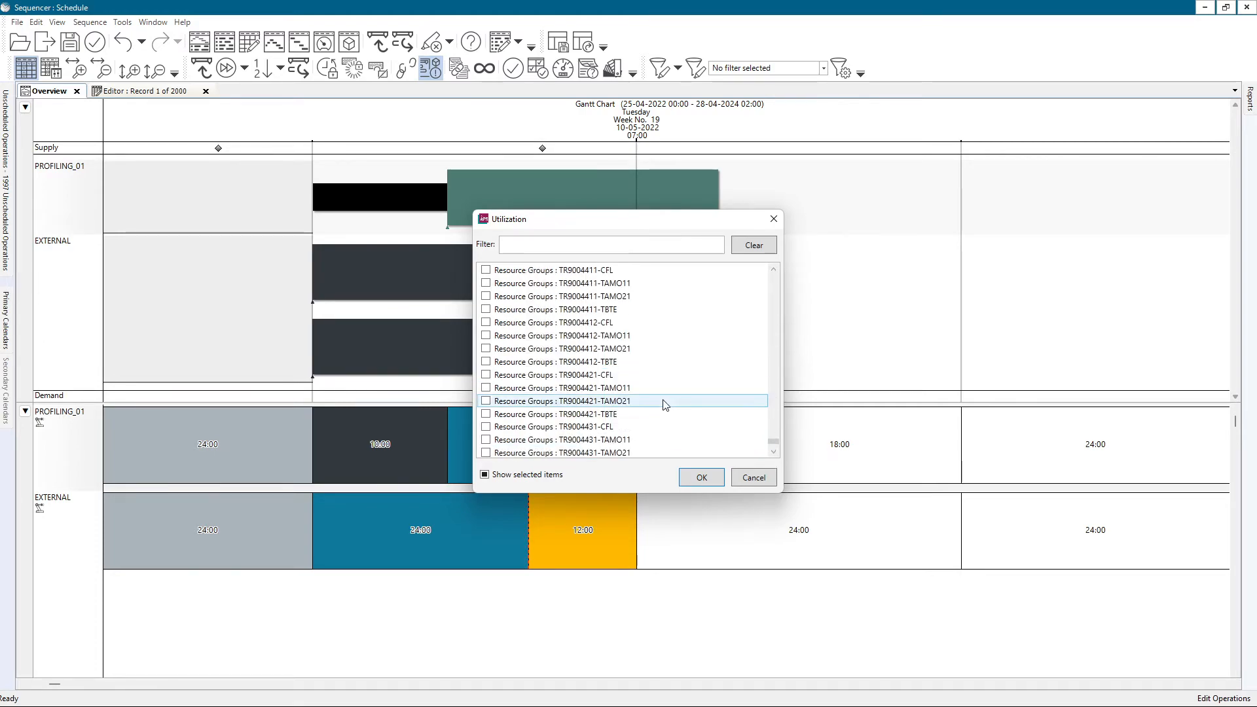
pyautogui.scroll(-2, 657, 401)
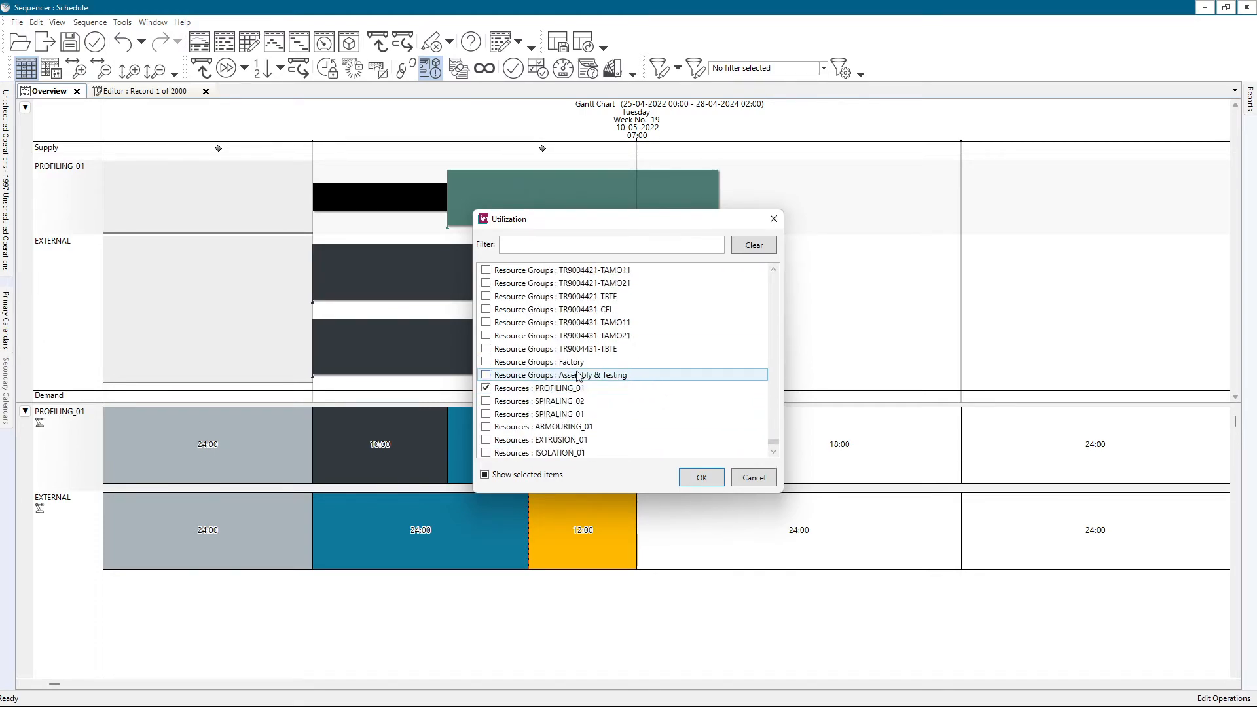
pyautogui.click(486, 362)
pyautogui.click(486, 388)
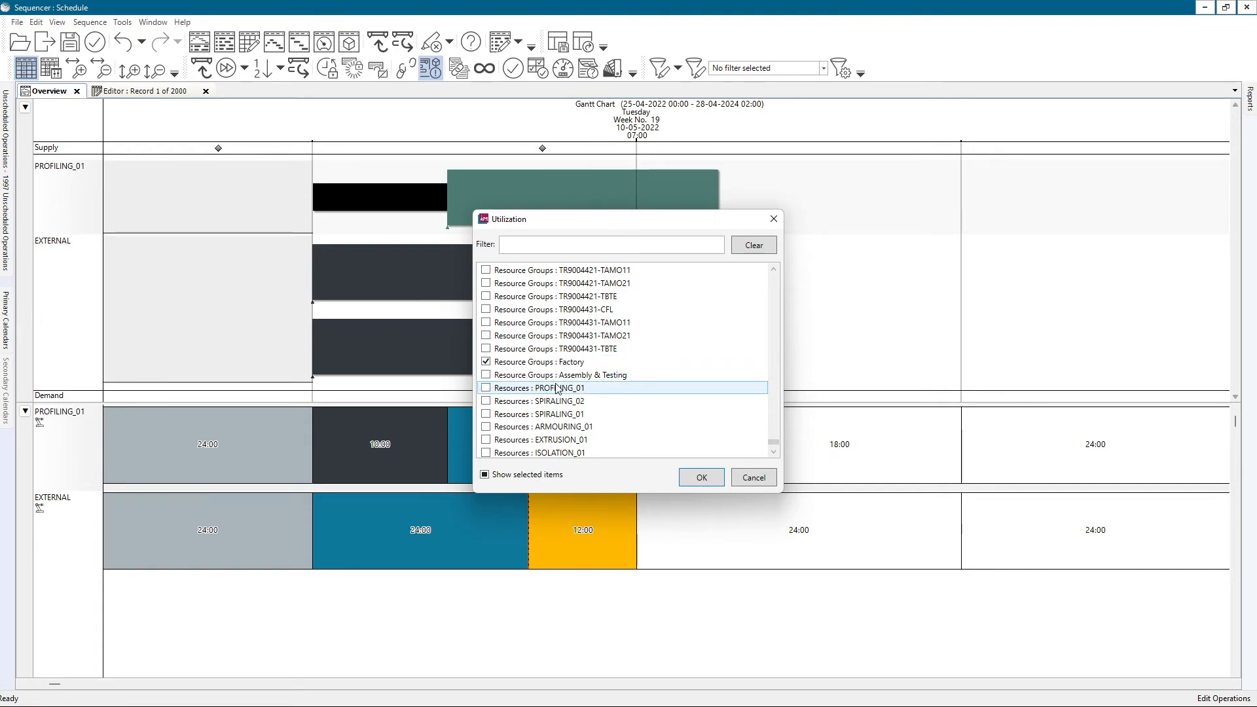
# Deselect the EXTERNAL resource, select the resources PROFILING_01 through ISOLATION_01 and apply the utilization selection.
pyautogui.scroll(-8, 487, 388)
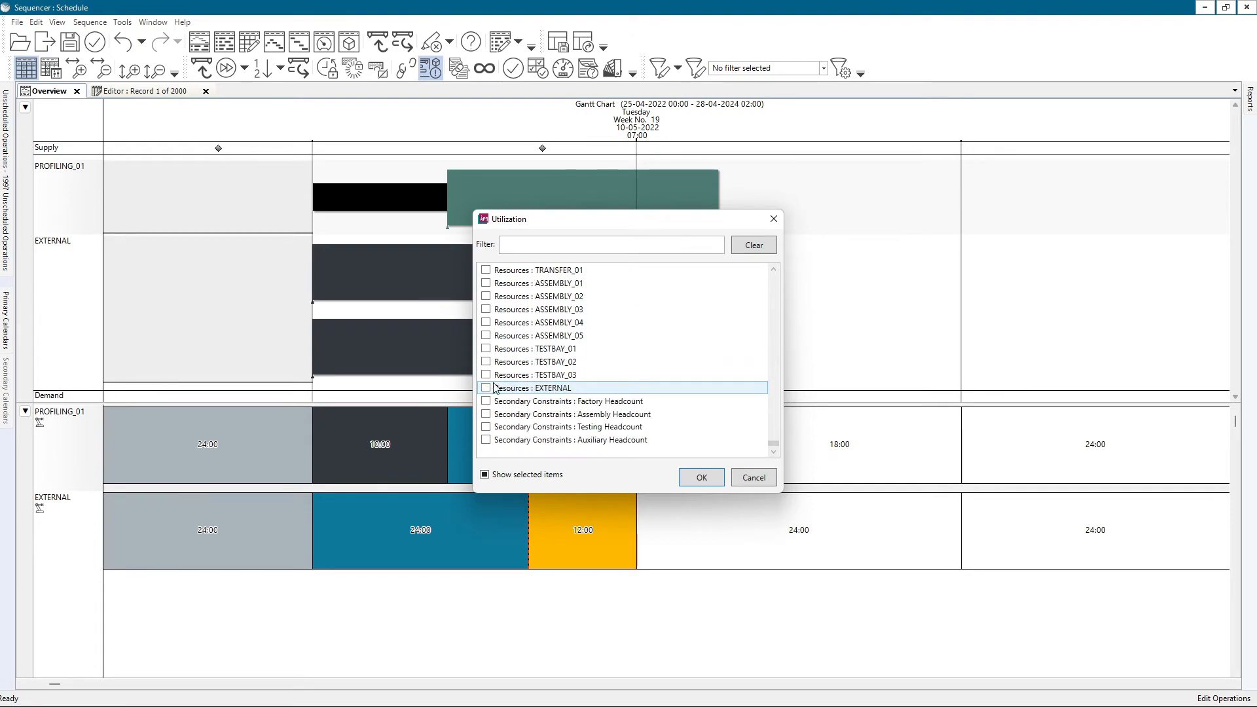
pyautogui.scroll(4, 485, 386)
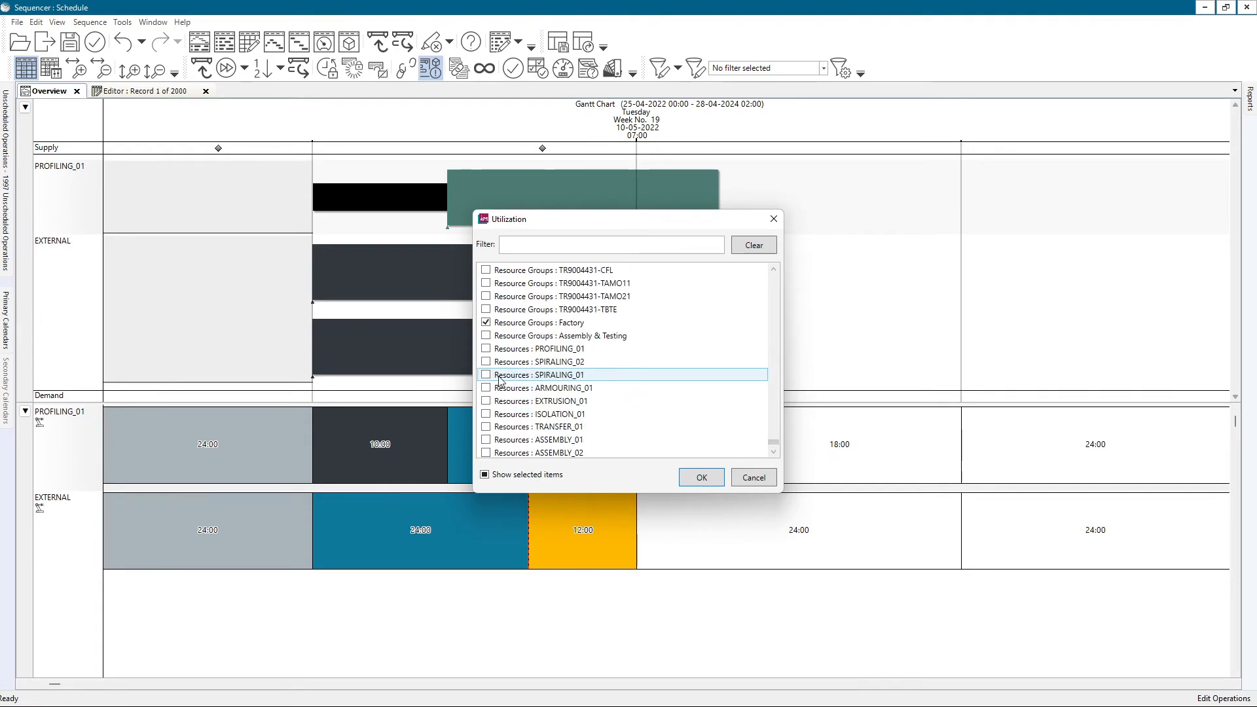
pyautogui.keyDown('shift'); pyautogui.click(535, 414); pyautogui.keyUp('shift')
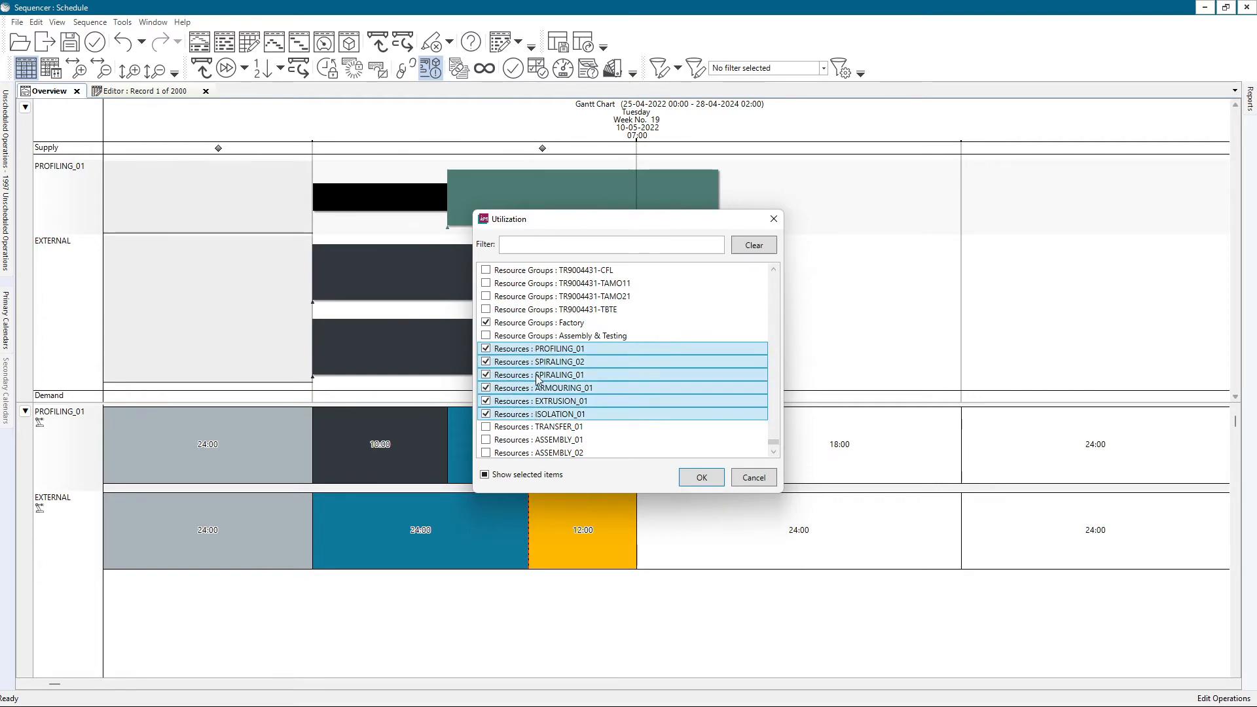
pyautogui.click(701, 478)
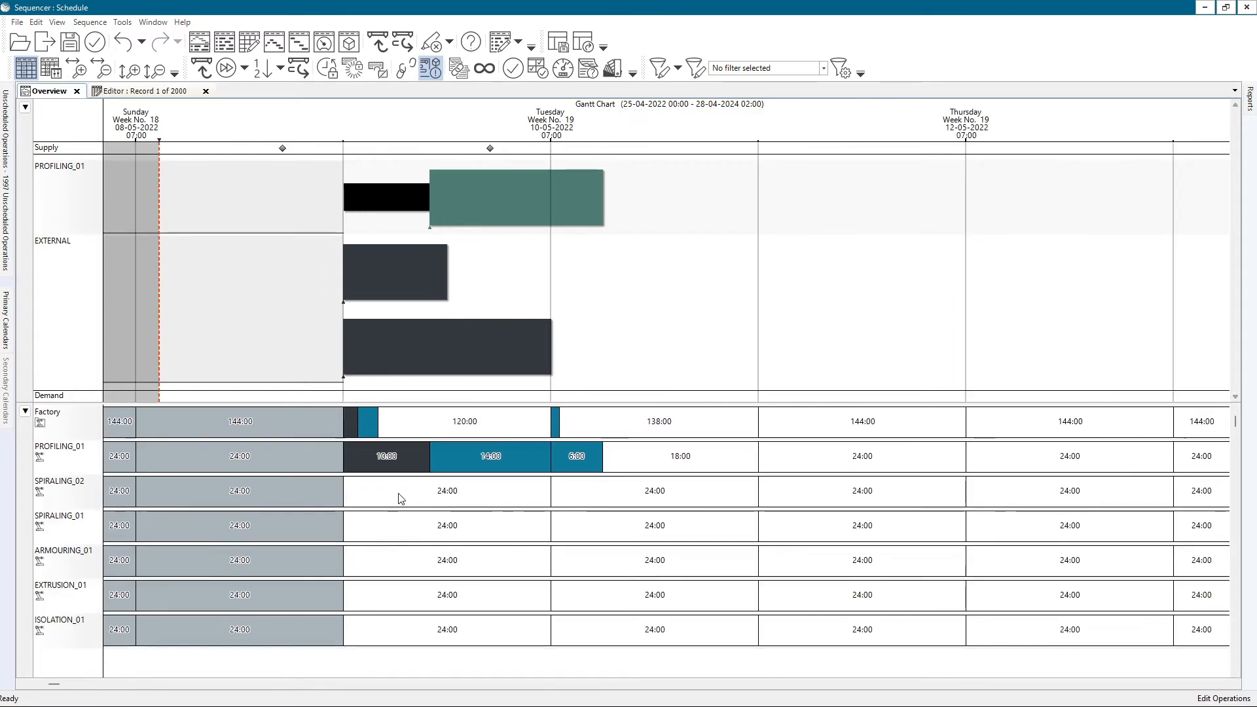
pyautogui.scroll(1, 398, 498)
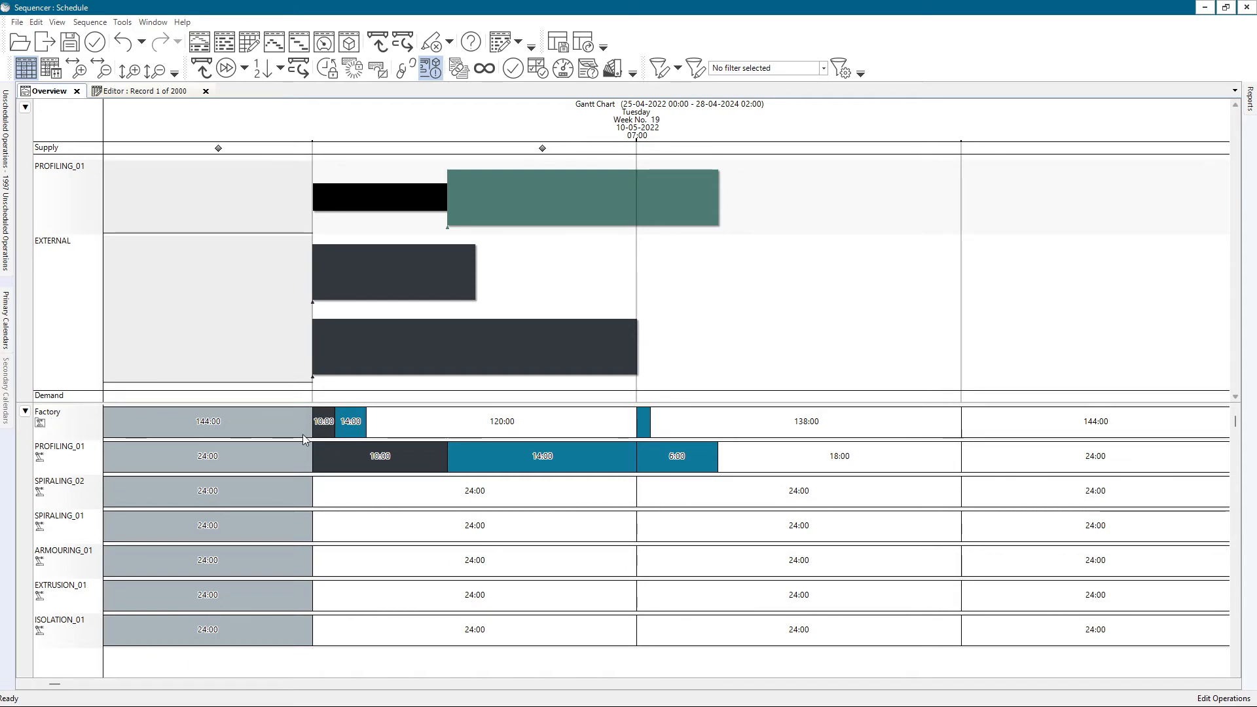
pyautogui.click(642, 422)
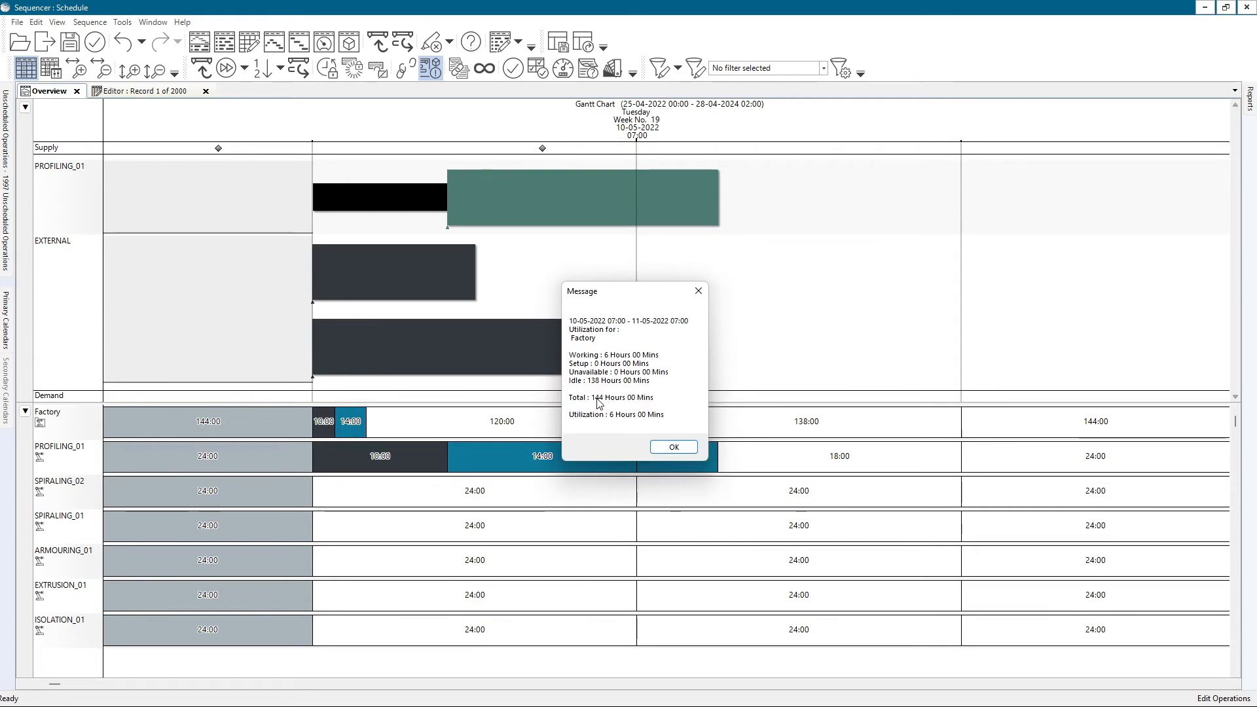
pyautogui.click(673, 451)
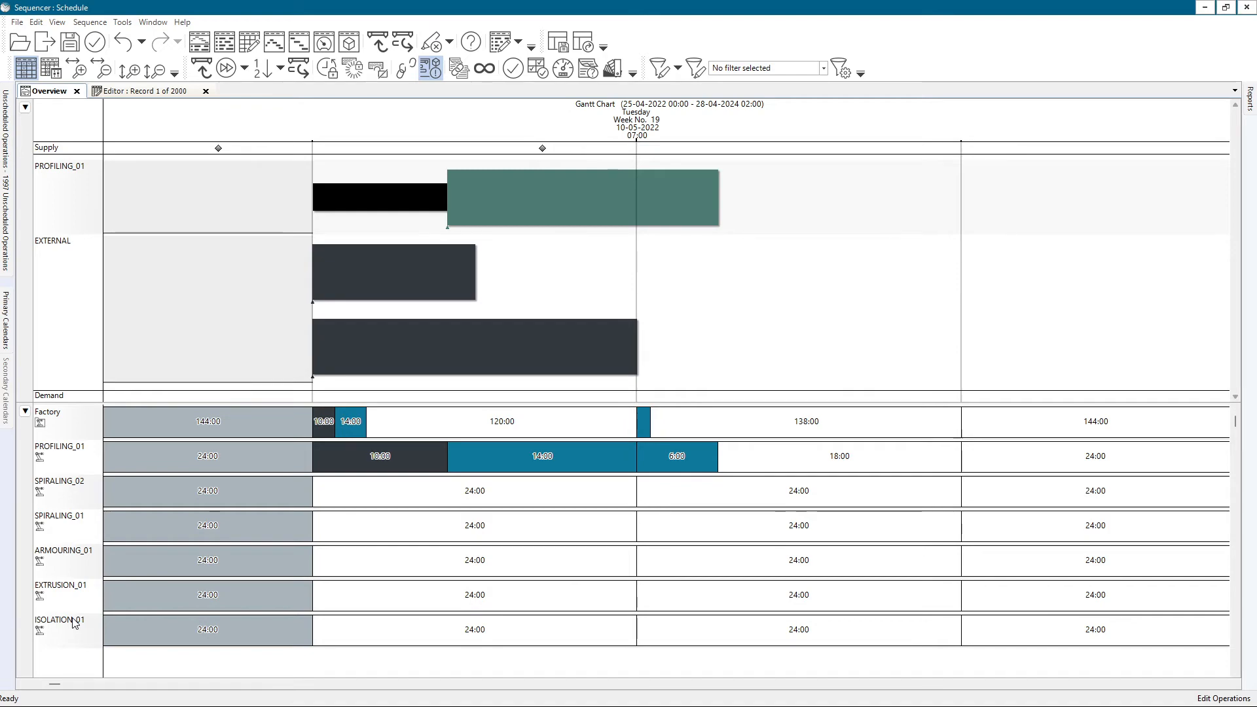
pyautogui.click(639, 433)
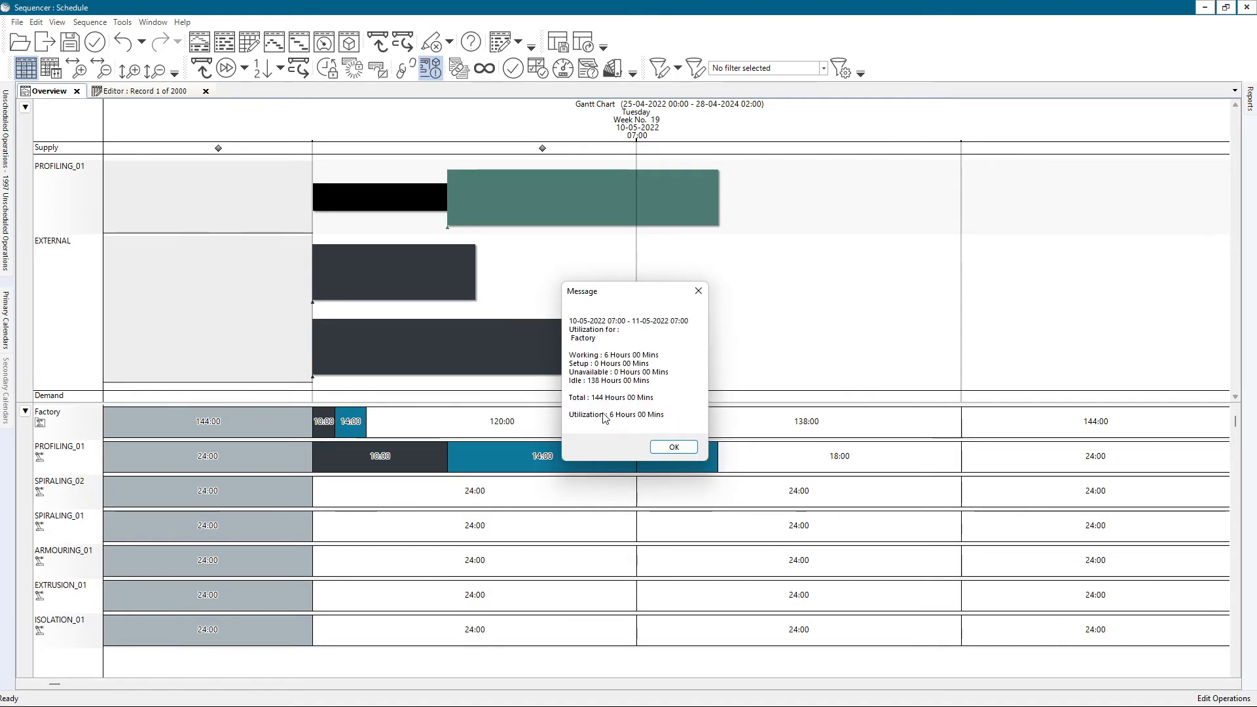
pyautogui.press('Return')
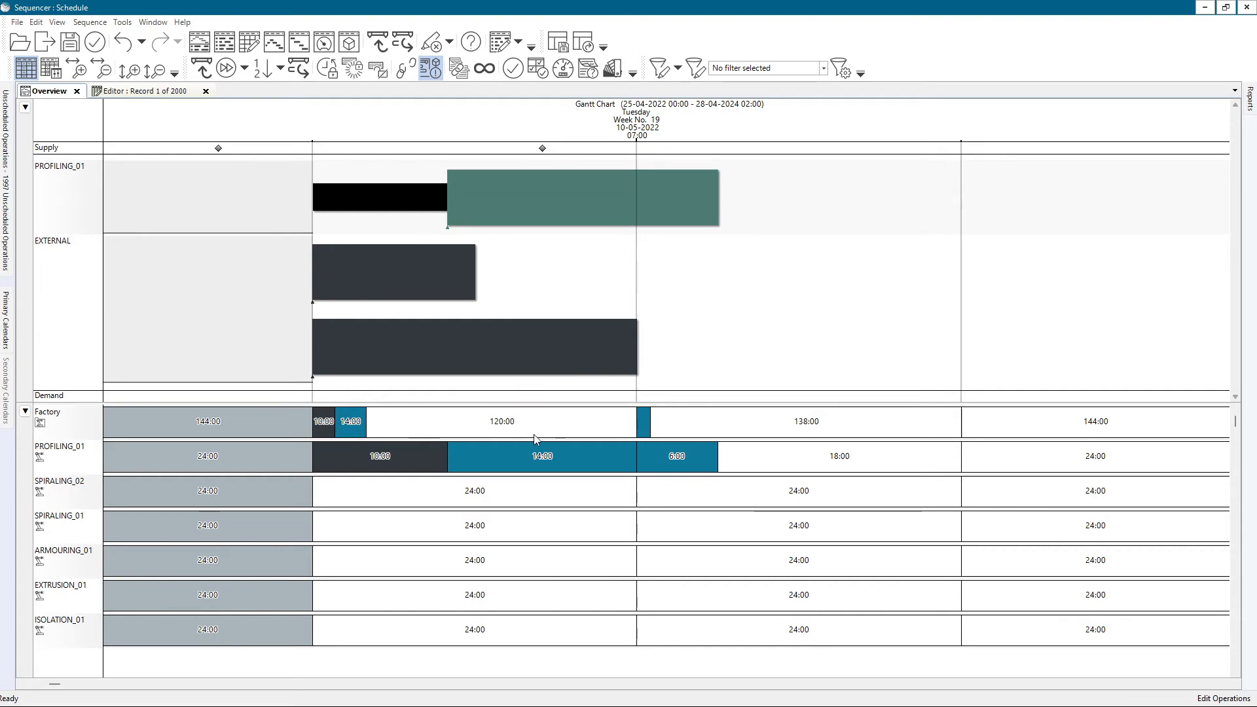
# In the operations editor, highlight operation 20, PRESSURE PLASTIC EXTRUSION, of the first order for product ST40650033.
pyautogui.click(145, 91)
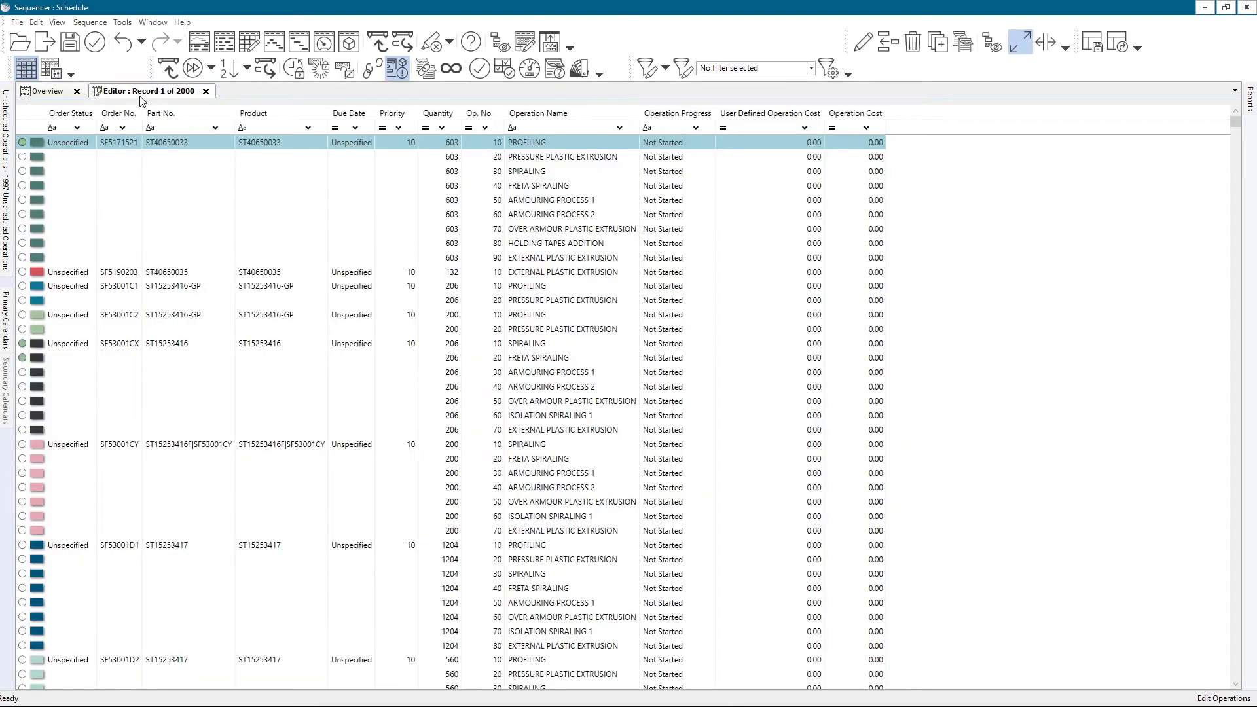
pyautogui.click(56, 161)
pyautogui.rightClick(55, 159)
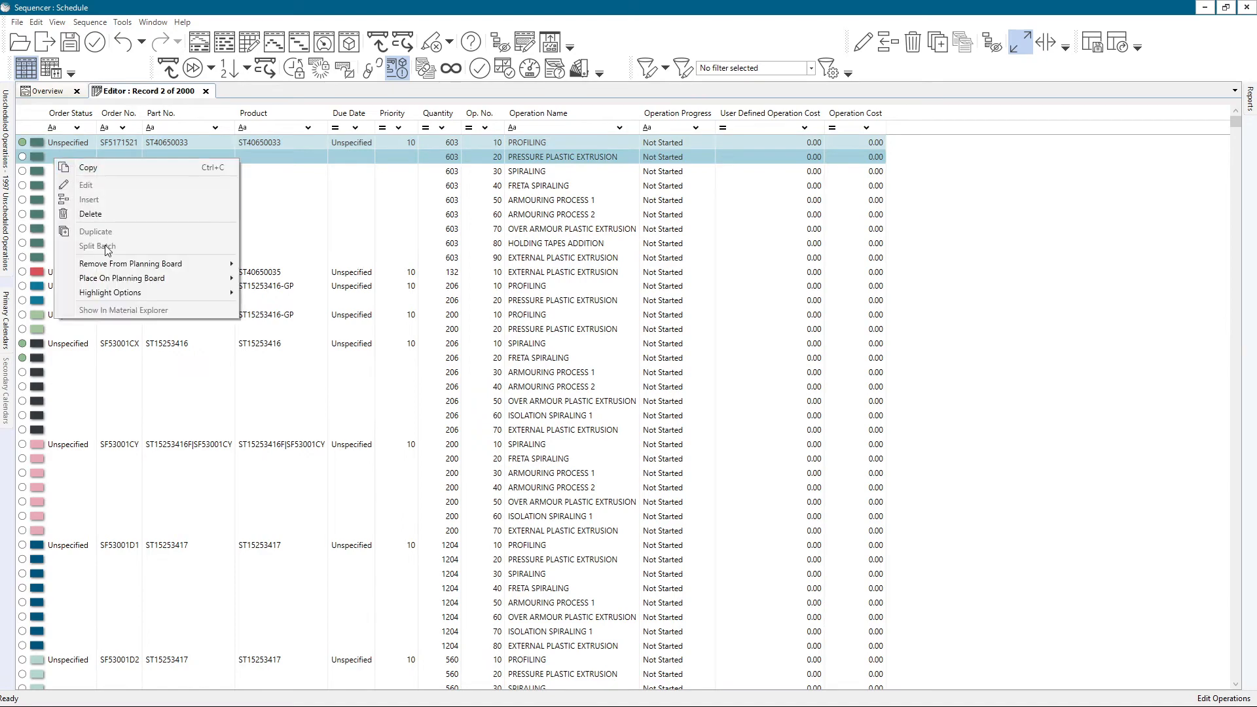
pyautogui.moveTo(128, 295)
pyautogui.click(290, 292)
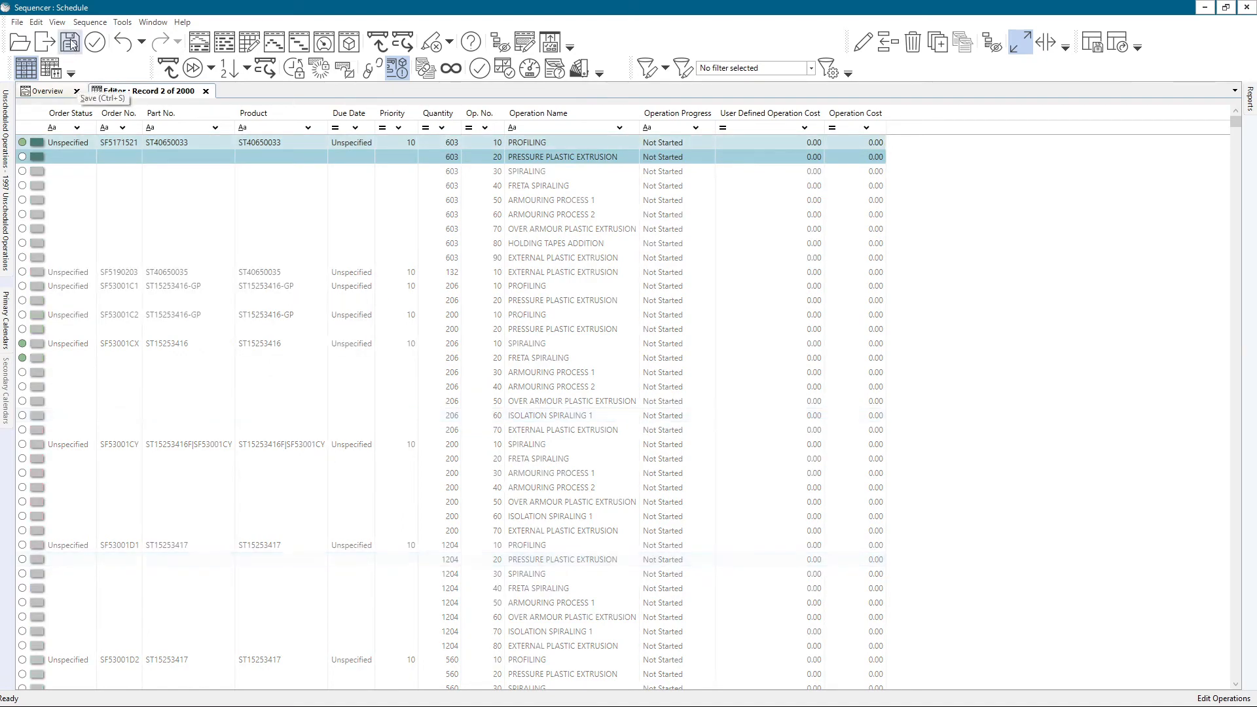
# Sequence the highlighted PRESSURE PLASTIC EXTRUSION operation onto the schedule and return to the Gantt overview.
pyautogui.click(90, 22)
pyautogui.moveTo(100, 37)
pyautogui.click(358, 38)
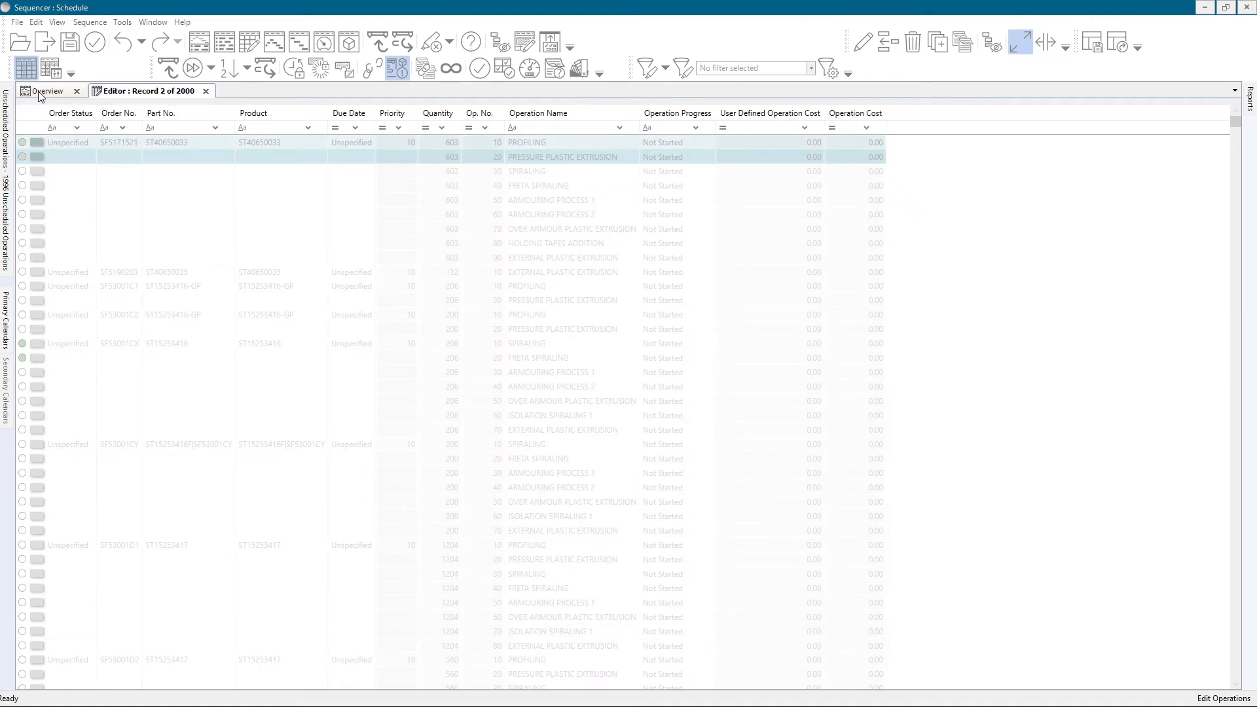
pyautogui.click(41, 92)
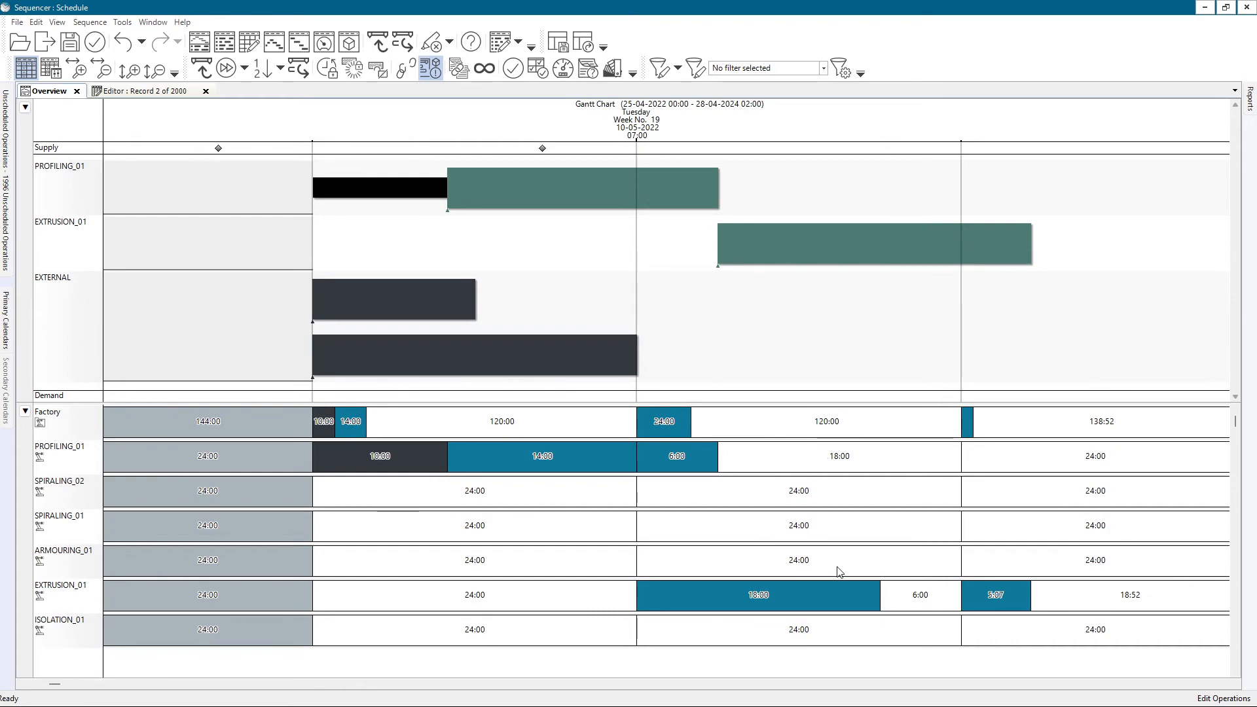
pyautogui.scroll(-3, 847, 539)
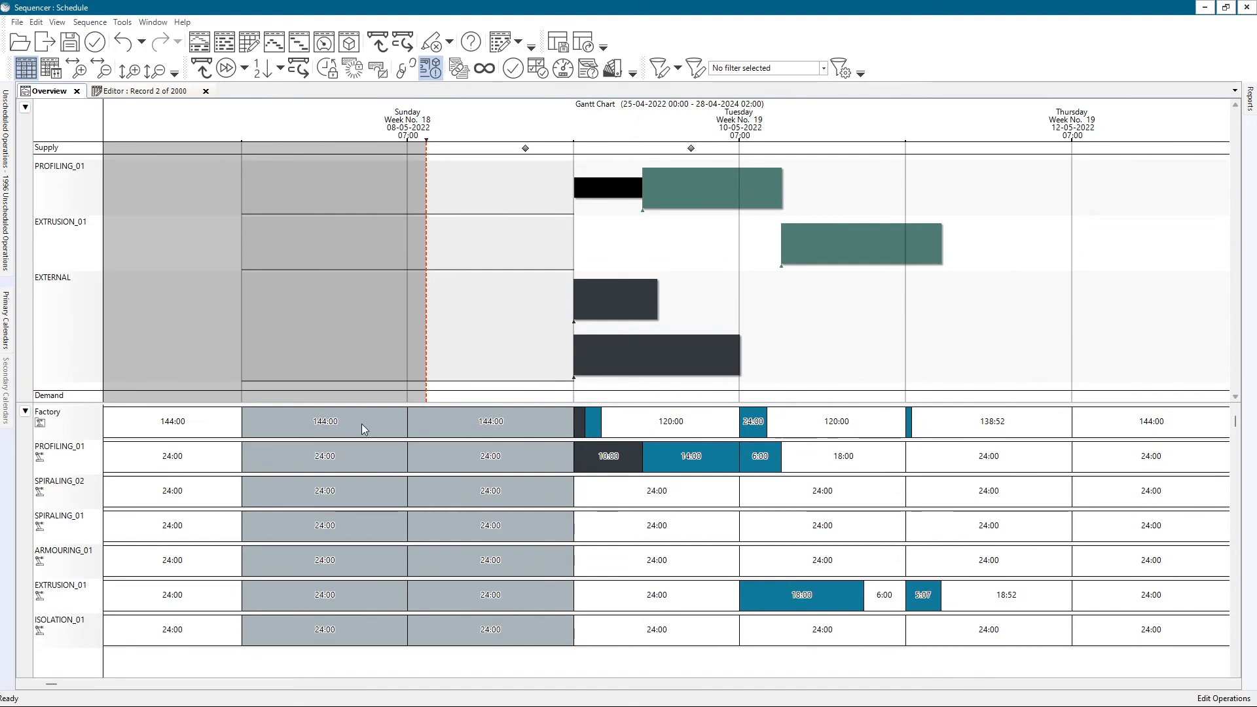
pyautogui.moveTo(362, 423)
pyautogui.scroll(-2, 692, 474)
pyautogui.doubleClick(692, 491)
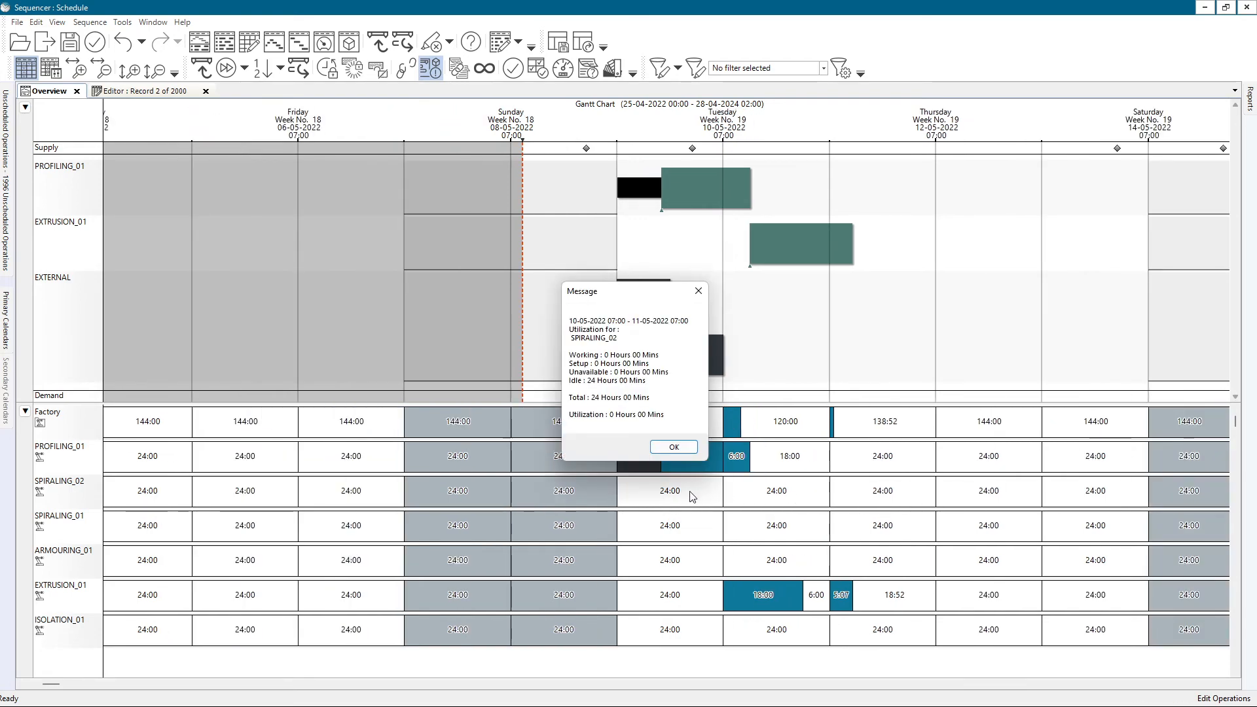
pyautogui.click(685, 451)
pyautogui.hscroll(5, 1043, 280)
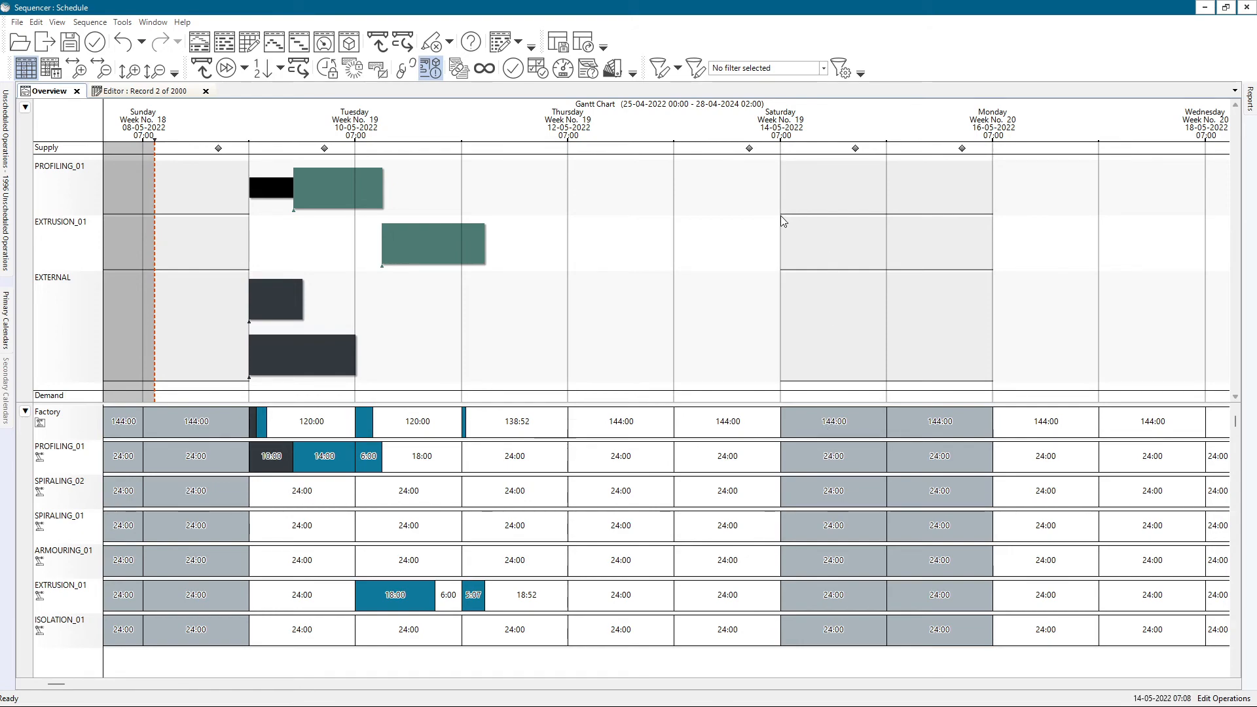
# Set the utilization bucket size to 3 days.
pyautogui.rightClick(826, 415)
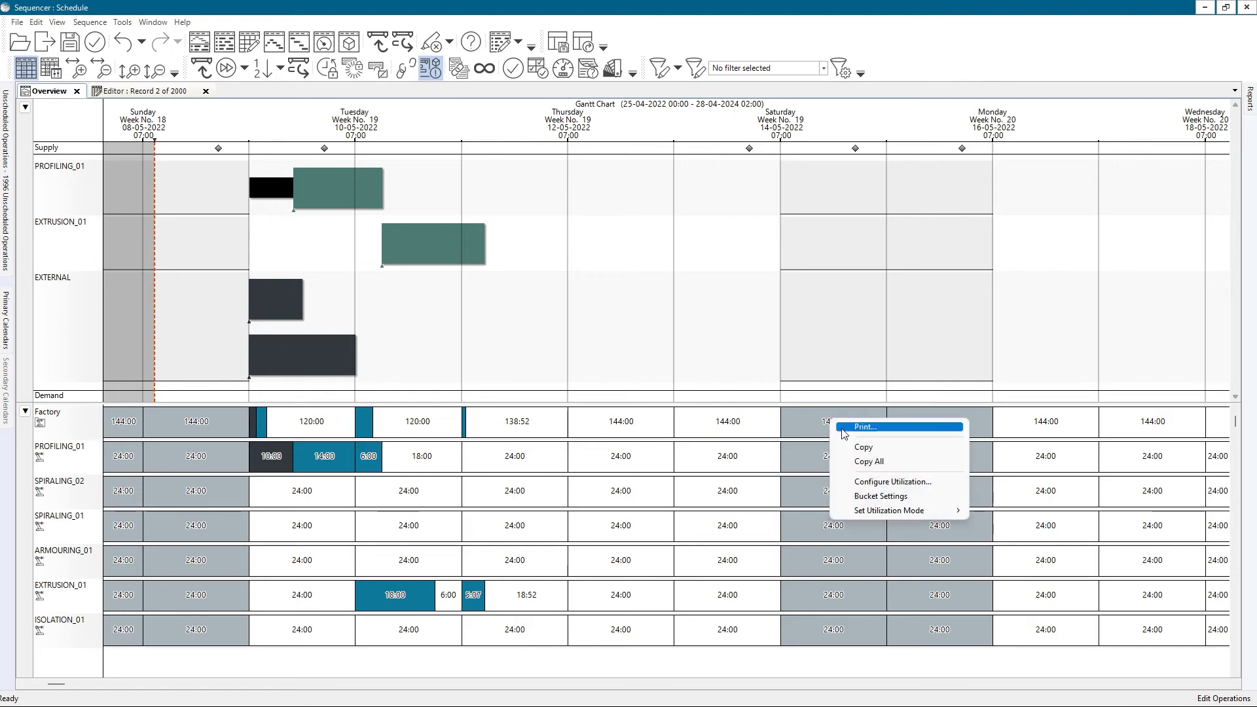
pyautogui.click(858, 497)
pyautogui.click(614, 342)
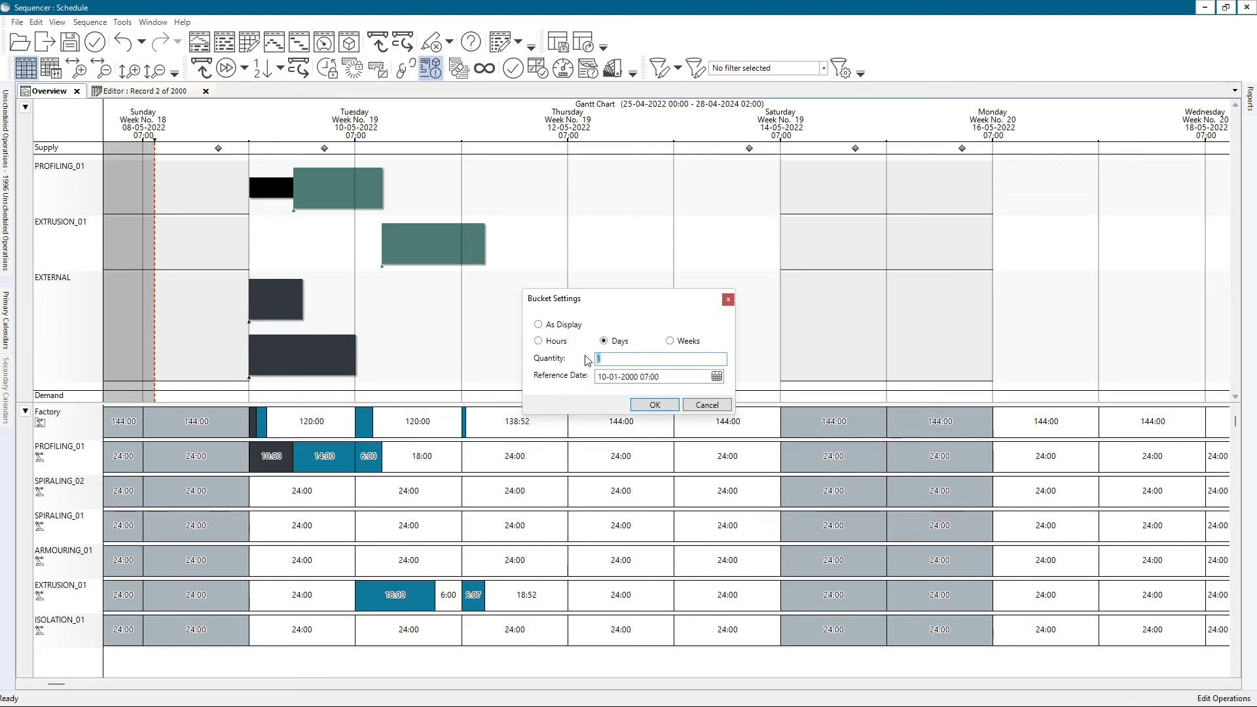
pyautogui.click(651, 405)
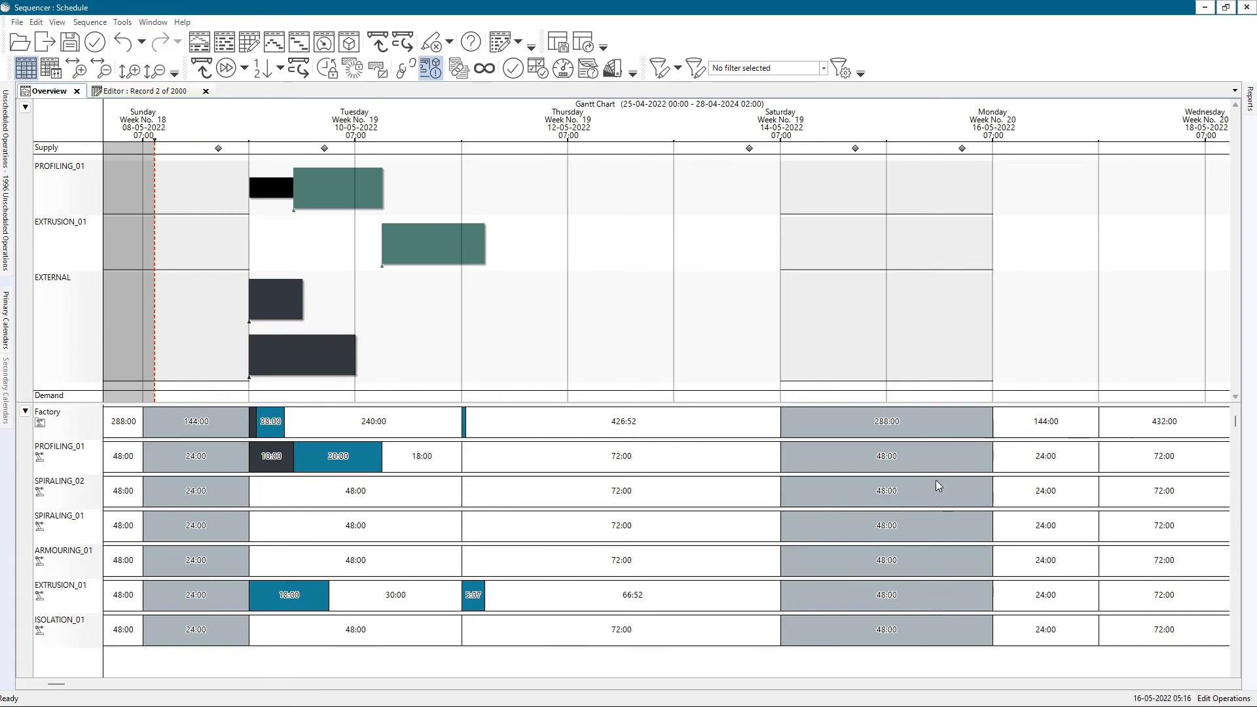
# Change the utilization bucket settings to As Display.
pyautogui.rightClick(913, 477)
pyautogui.click(952, 528)
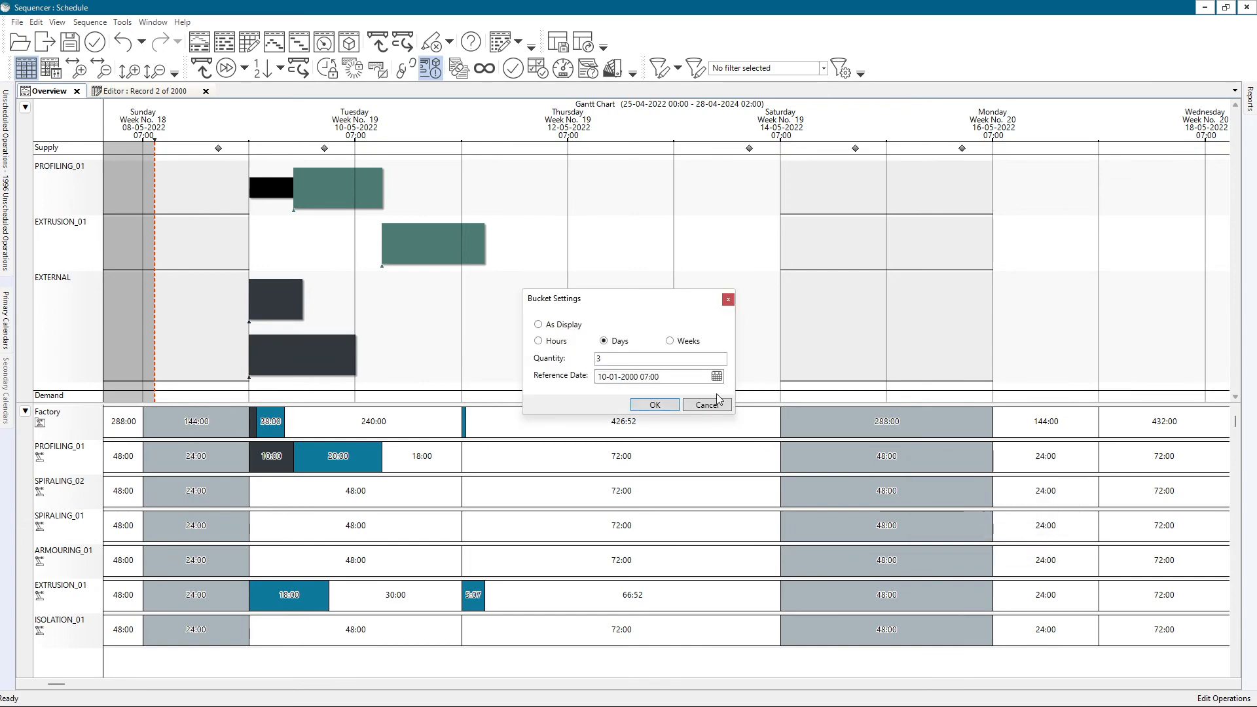
pyautogui.click(548, 328)
pyautogui.click(672, 411)
pyautogui.scroll(-3, 673, 317)
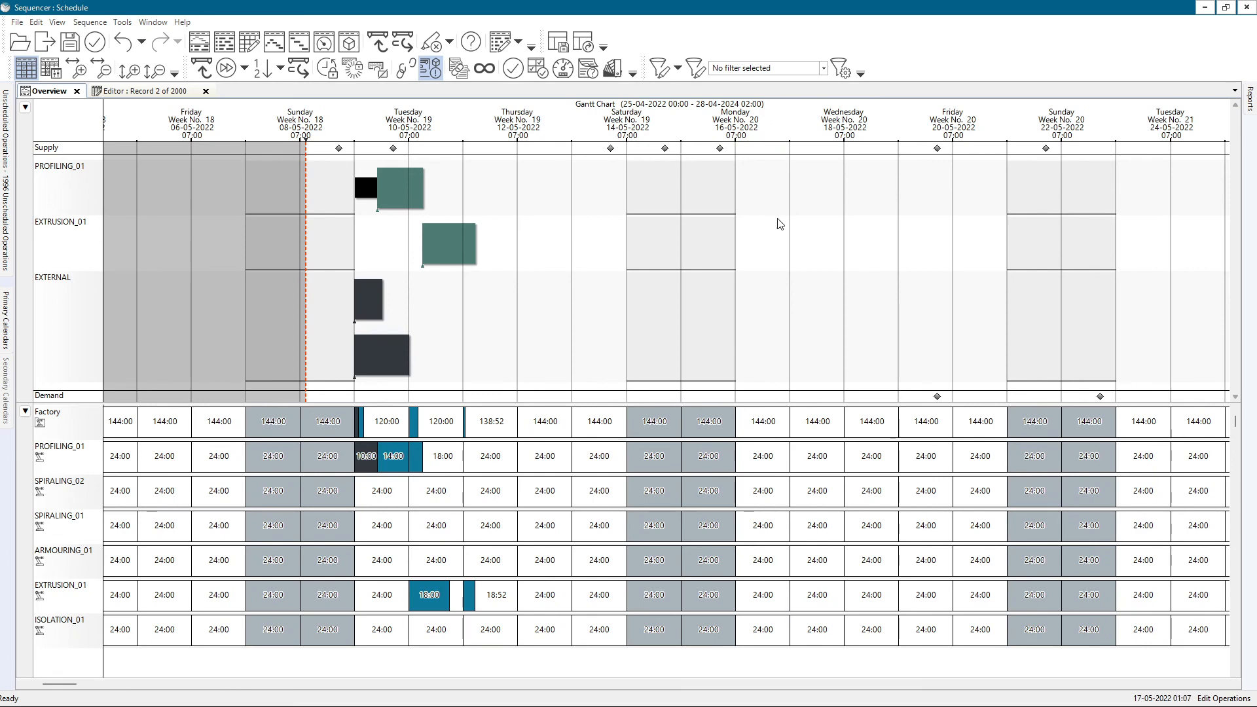
pyautogui.click(501, 42)
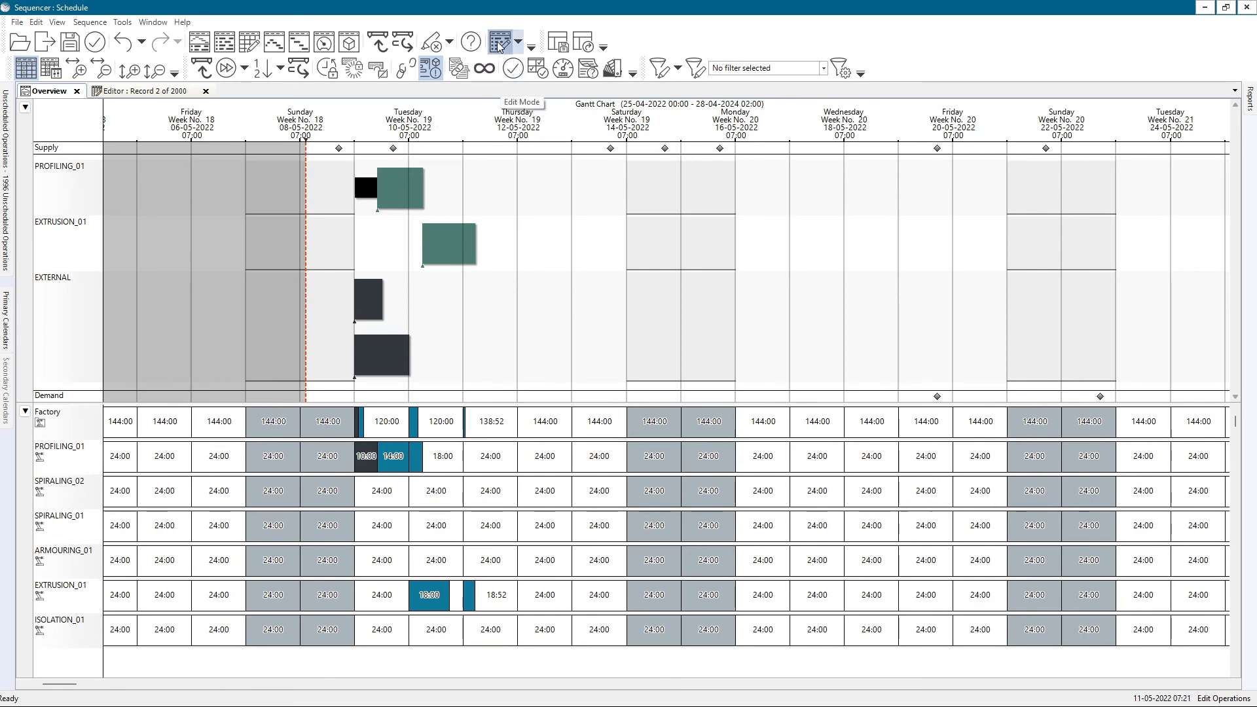
pyautogui.click(812, 184)
pyautogui.click(635, 310)
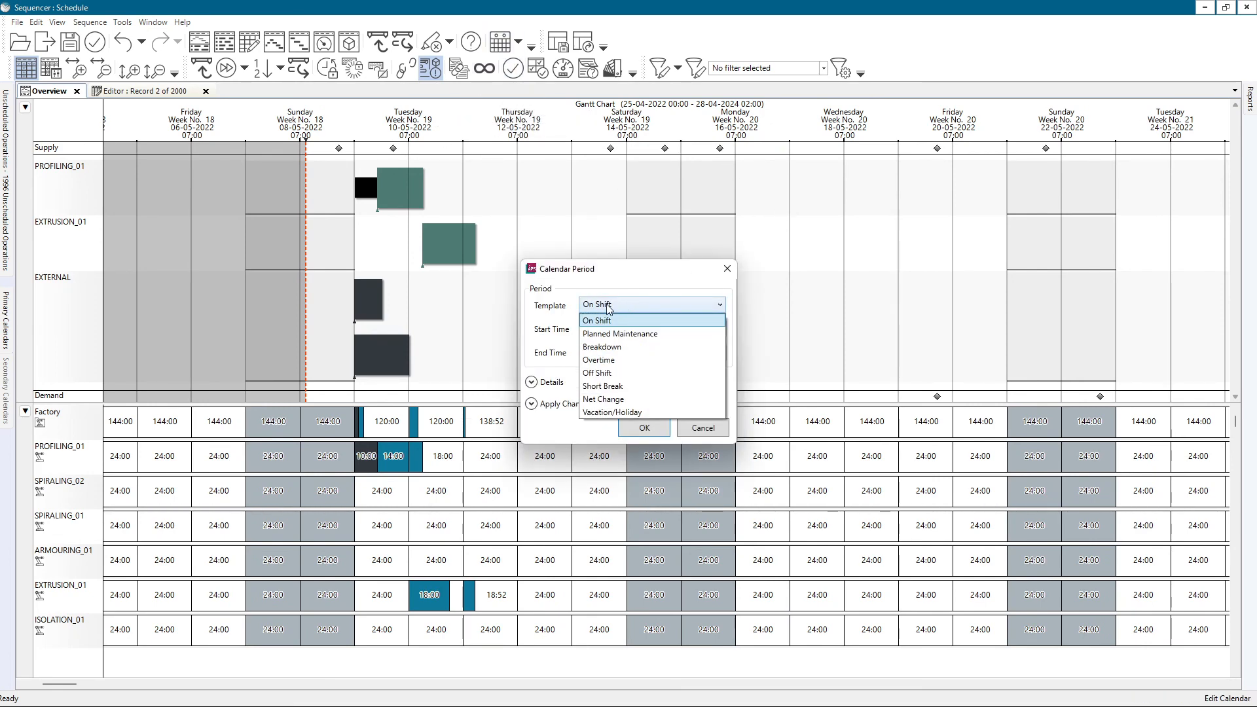
pyautogui.click(609, 308)
pyautogui.click(531, 382)
pyautogui.click(672, 400)
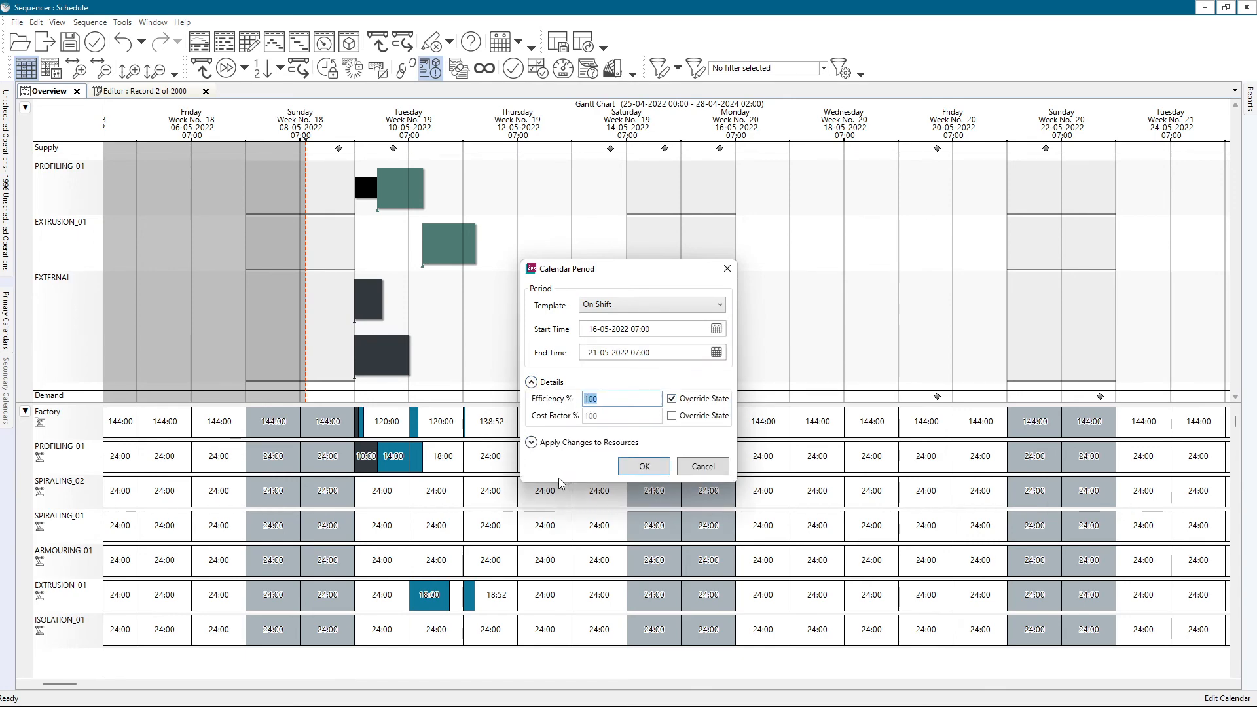
pyautogui.write('75')
pyautogui.click(644, 466)
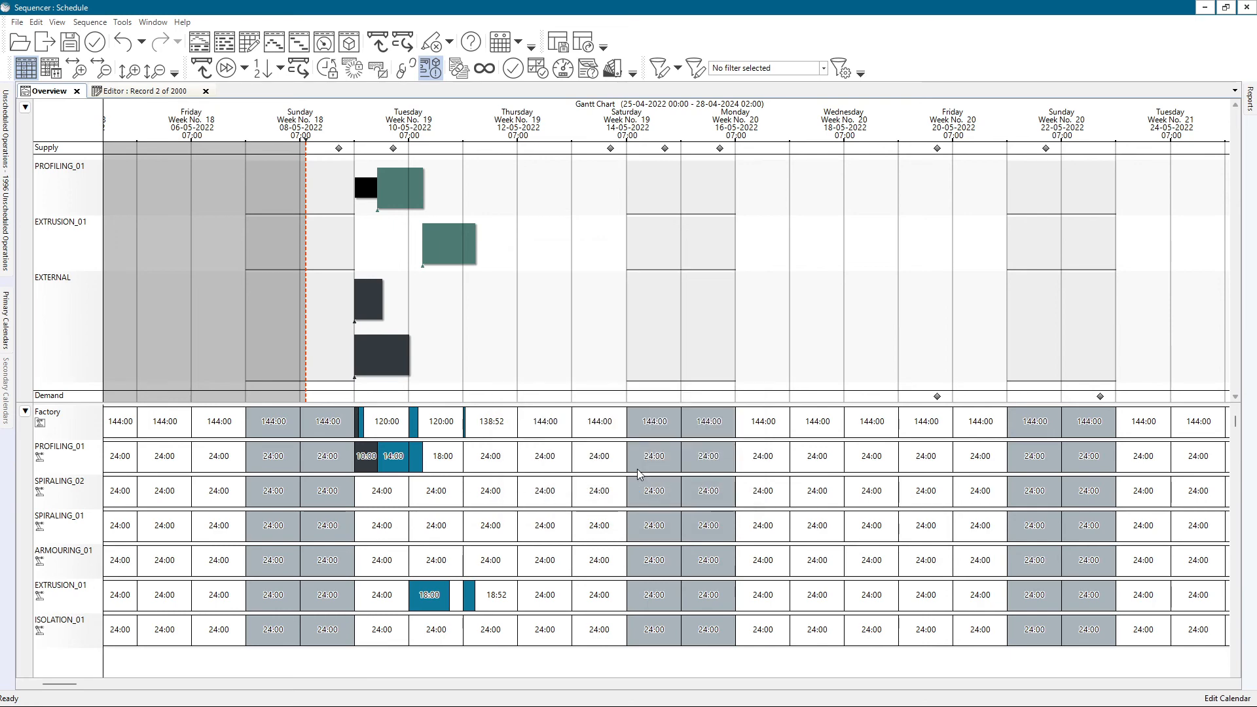
pyautogui.scroll(3, 786, 496)
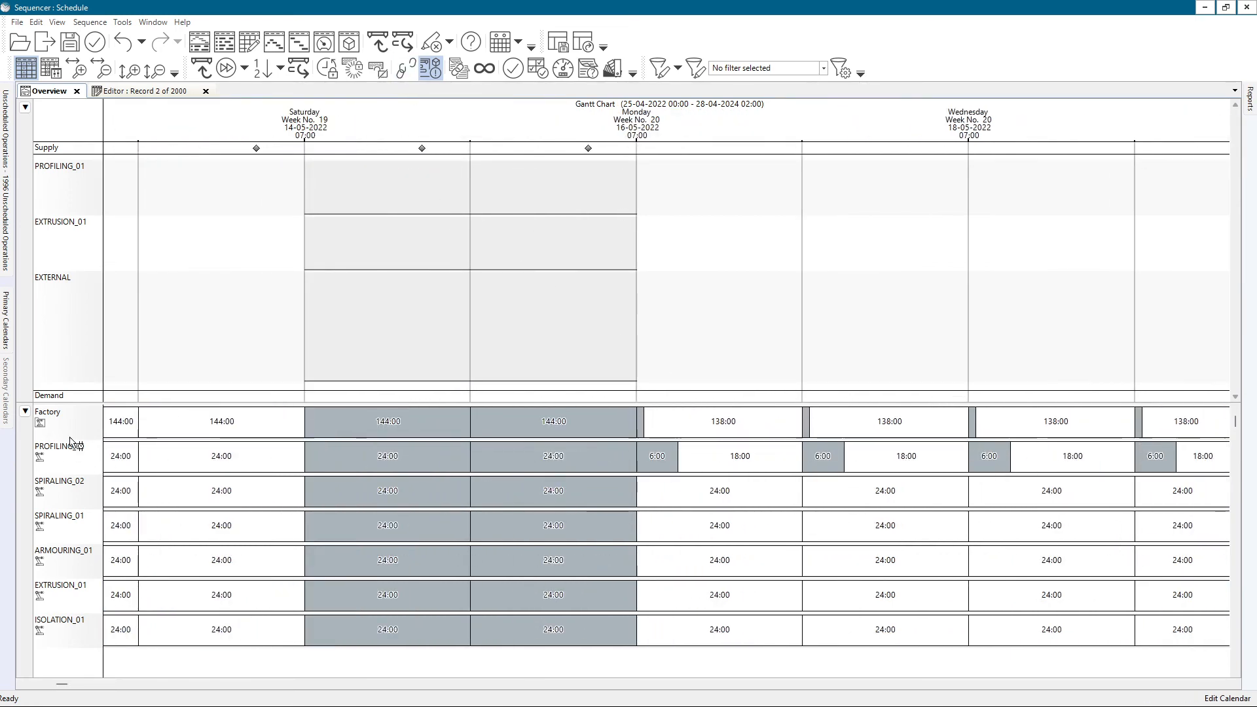
pyautogui.click(501, 43)
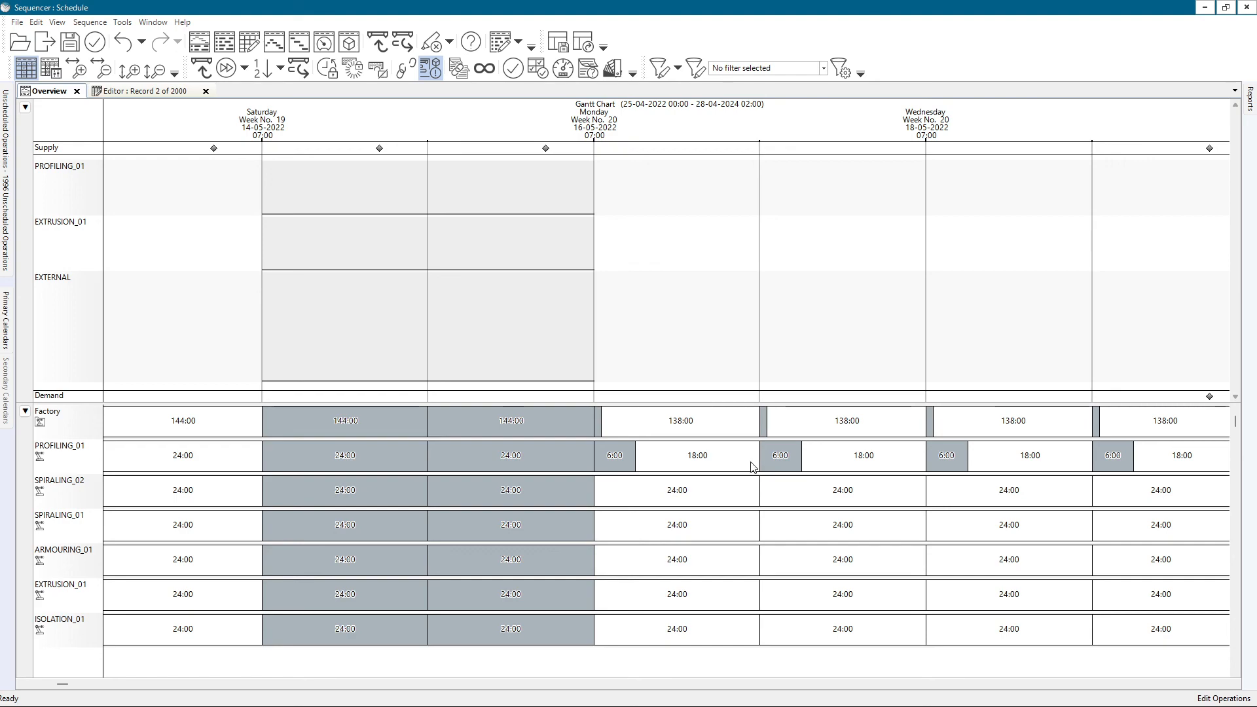
# Review the Factory and PROFILING_01 utilization over several weeks around the period starting 16-05-2022.
pyautogui.scroll(-3, 734, 461)
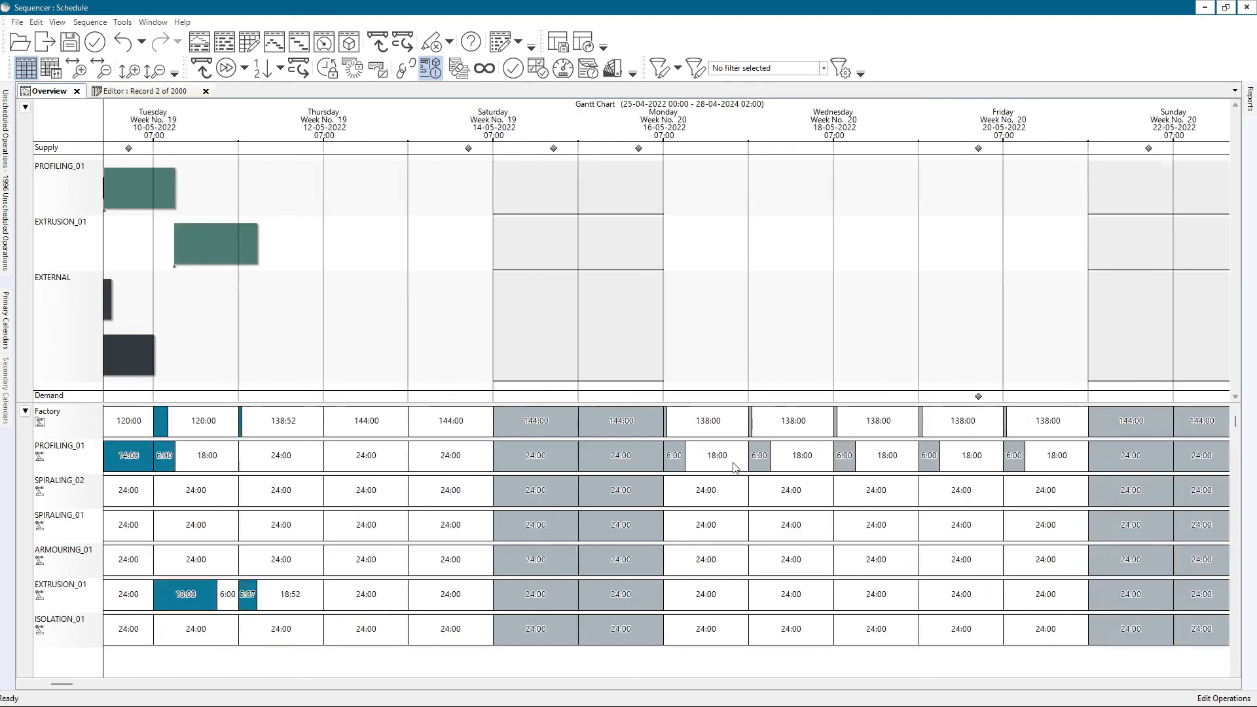
pyautogui.moveTo(713, 484); pyautogui.dragTo(673, 440)
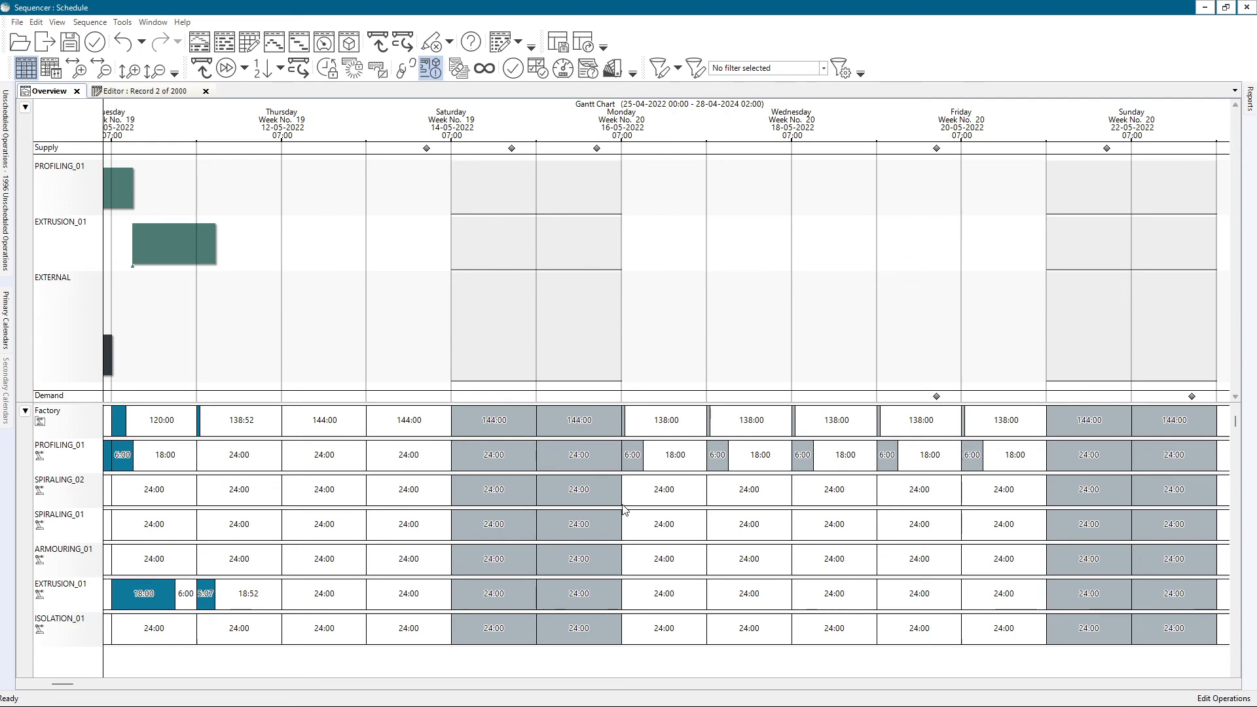
pyautogui.scroll(-3, 608, 503)
pyautogui.scroll(-2, 609, 503)
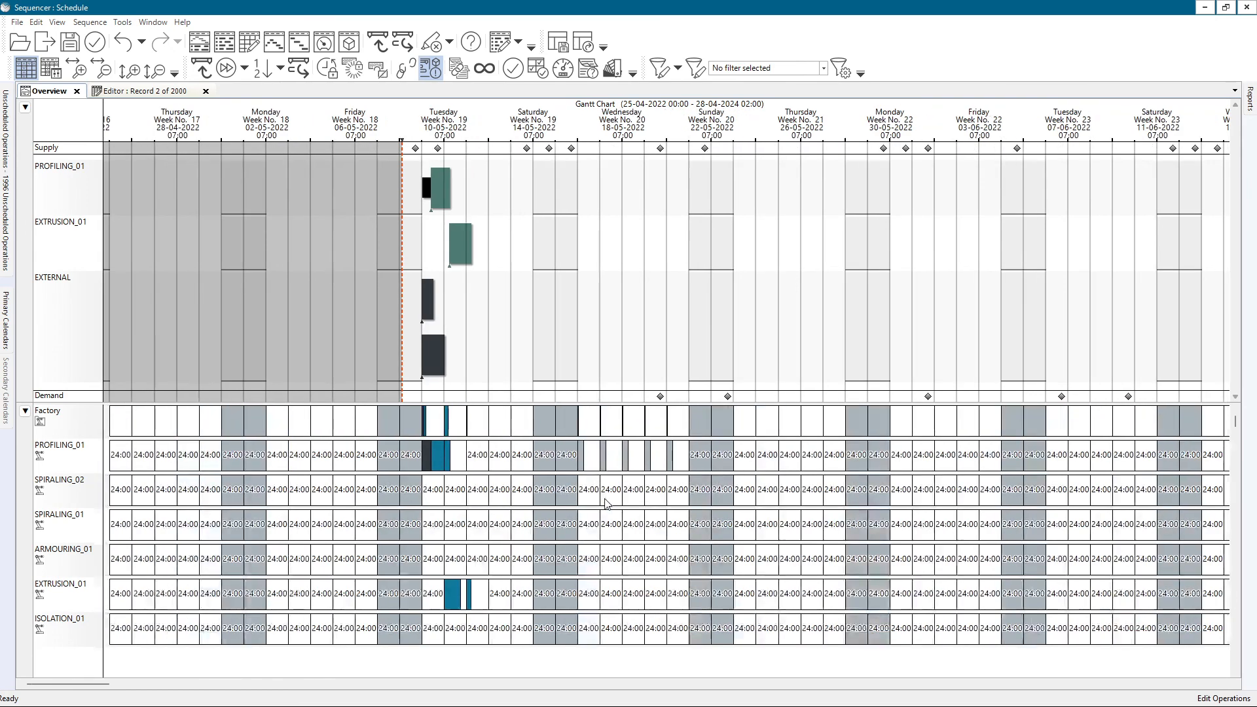